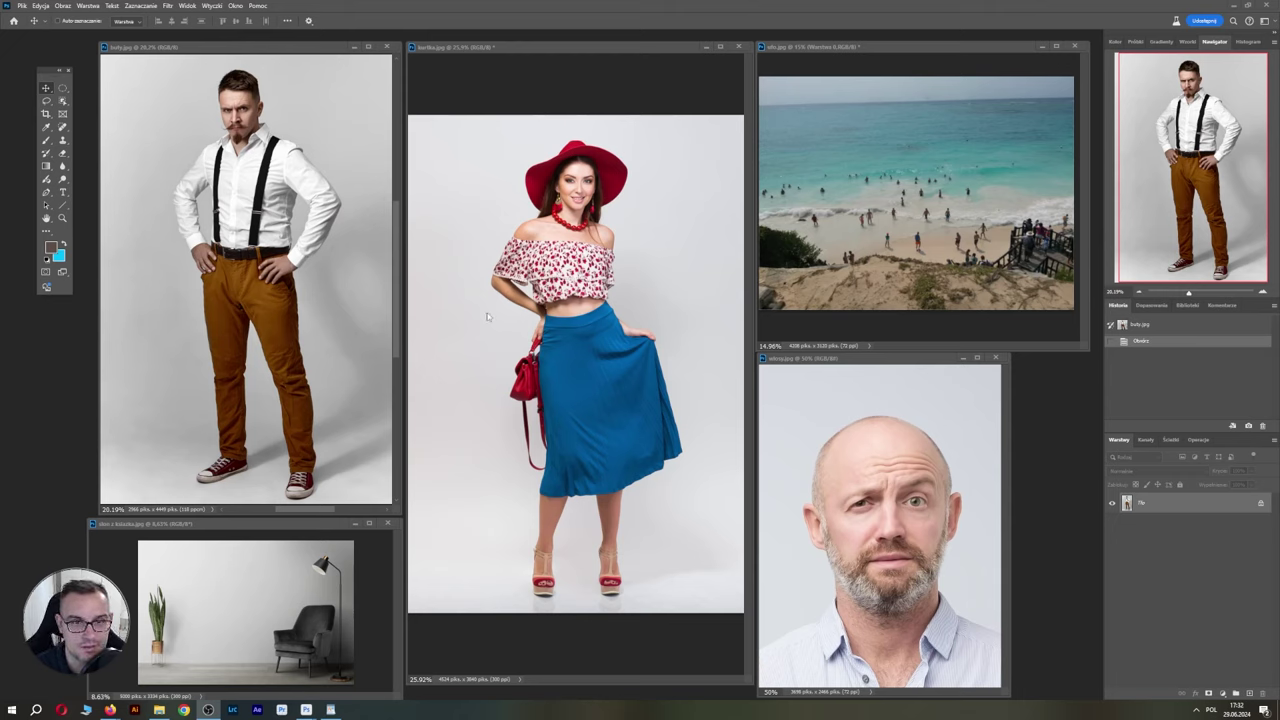
# Make buty.jpg the active photo and switch to the Lasso tool.
pyautogui.click(298, 39)
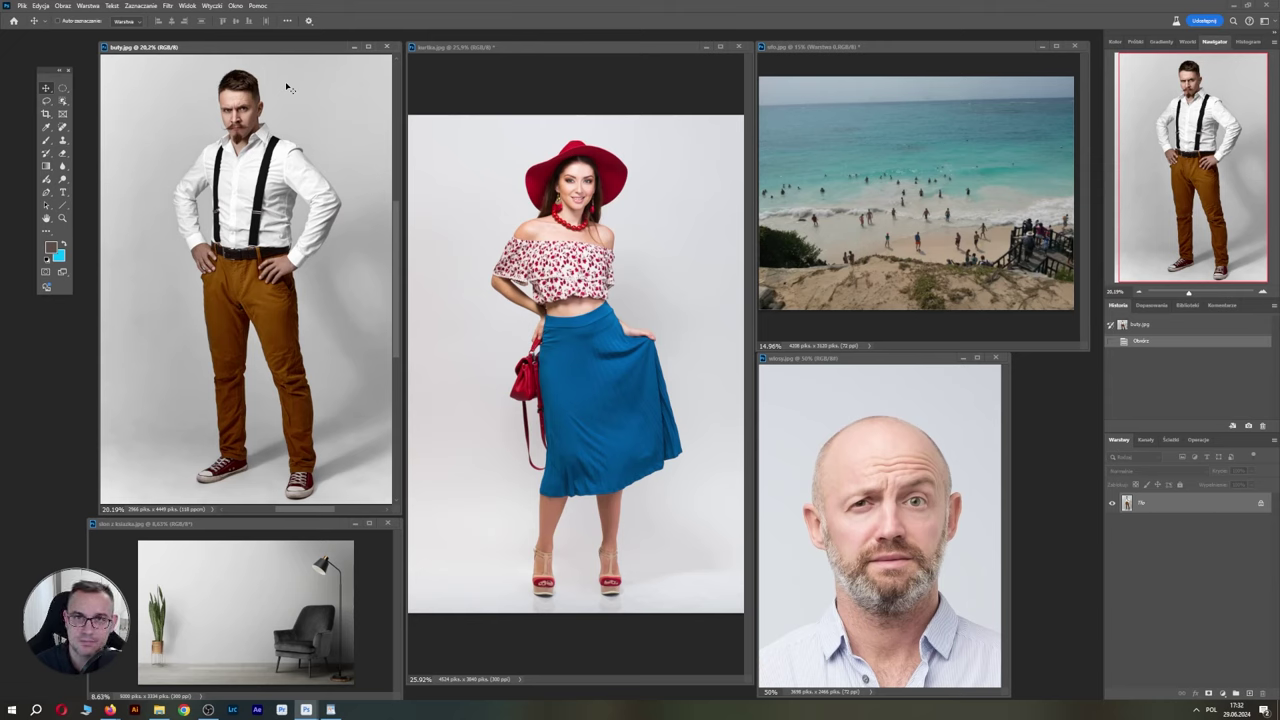
pyautogui.click(46, 101)
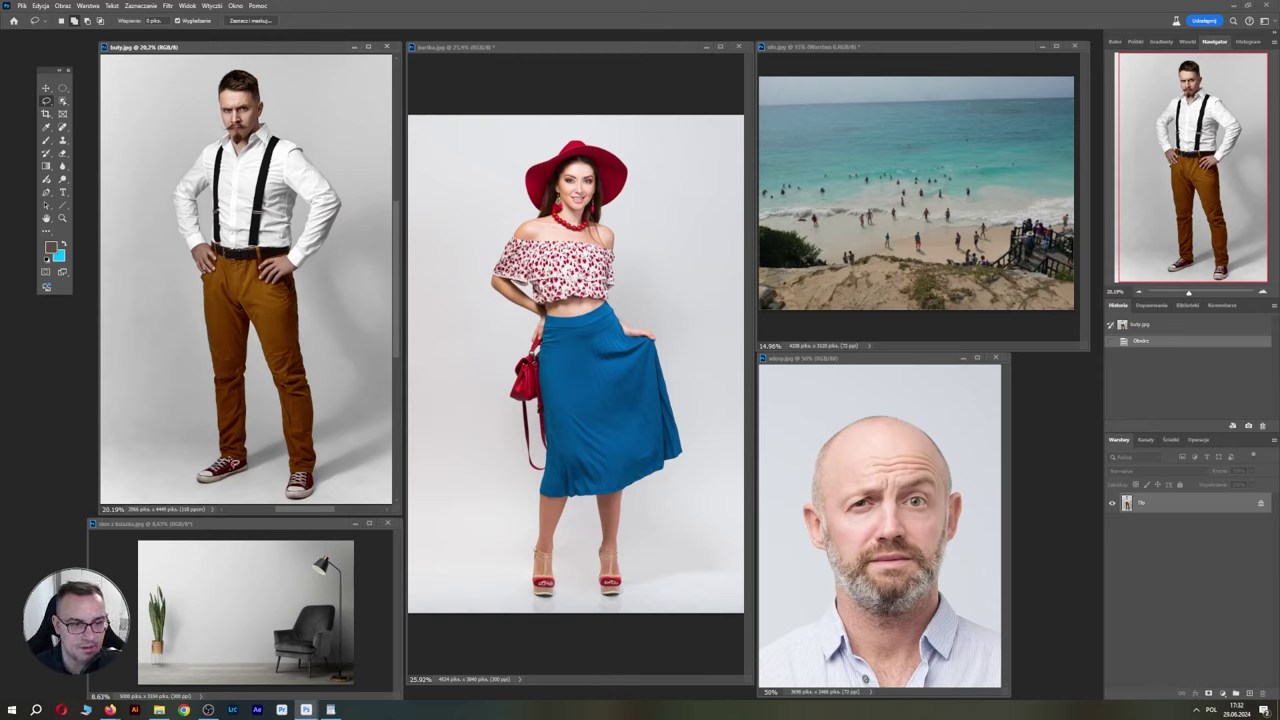
# Zoom in on the man's feet and lasso his left sneaker with its shadow.
pyautogui.moveTo(1193, 293); pyautogui.dragTo(1198, 291)
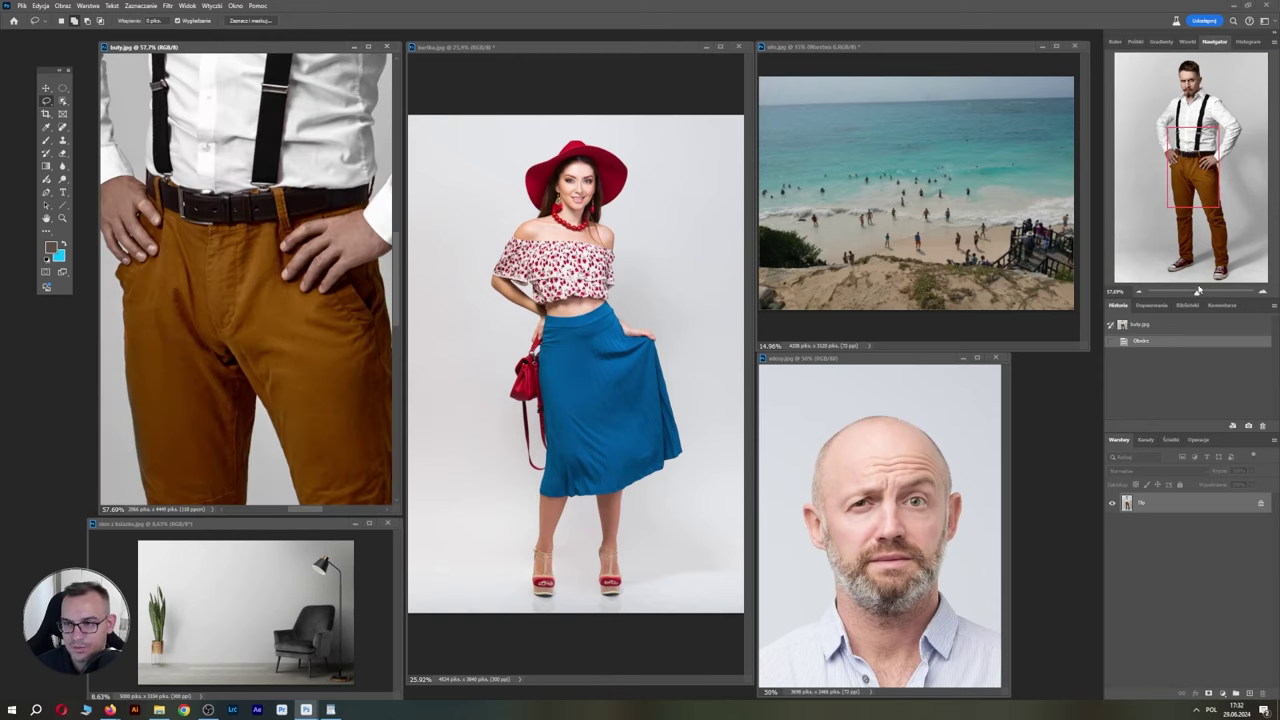
pyautogui.moveTo(1218, 197); pyautogui.dragTo(1199, 274)
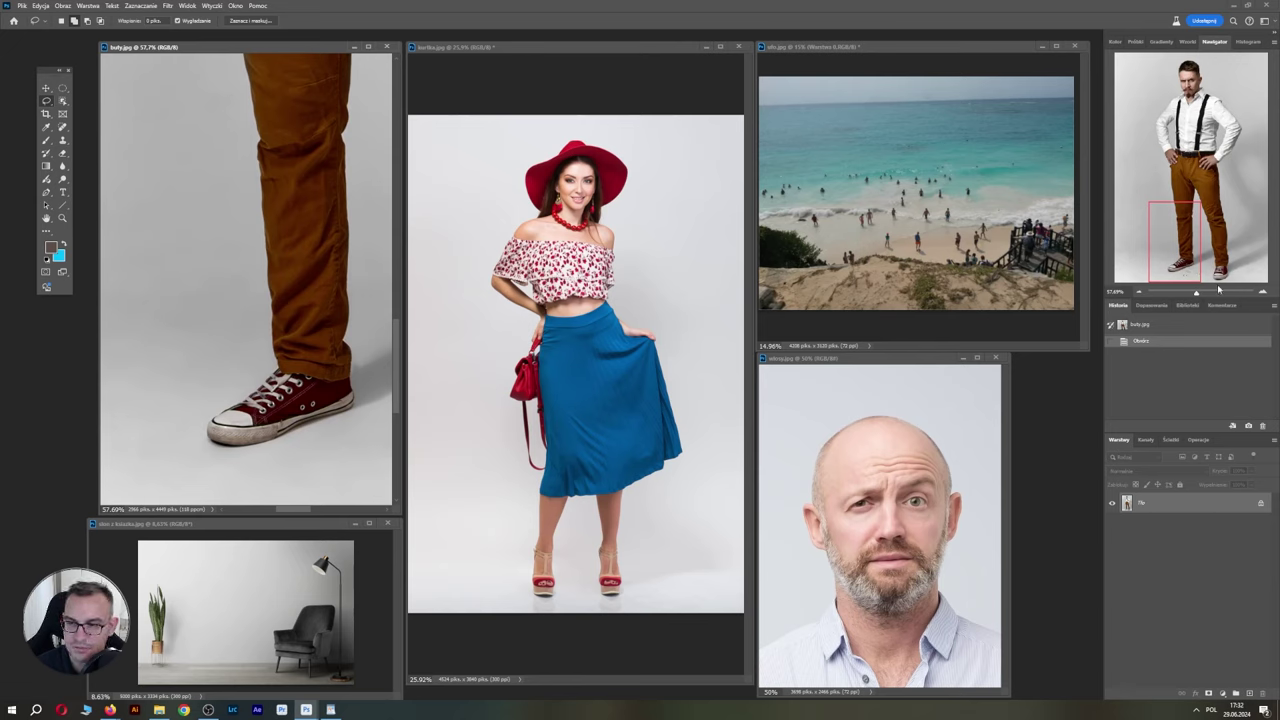
pyautogui.moveTo(330, 380)
pyautogui.mouseDown()
pyautogui.moveTo(283, 309)
pyautogui.moveTo(287, 376)
pyautogui.moveTo(334, 325)
pyautogui.moveTo(252, 314)
pyautogui.mouseUp()
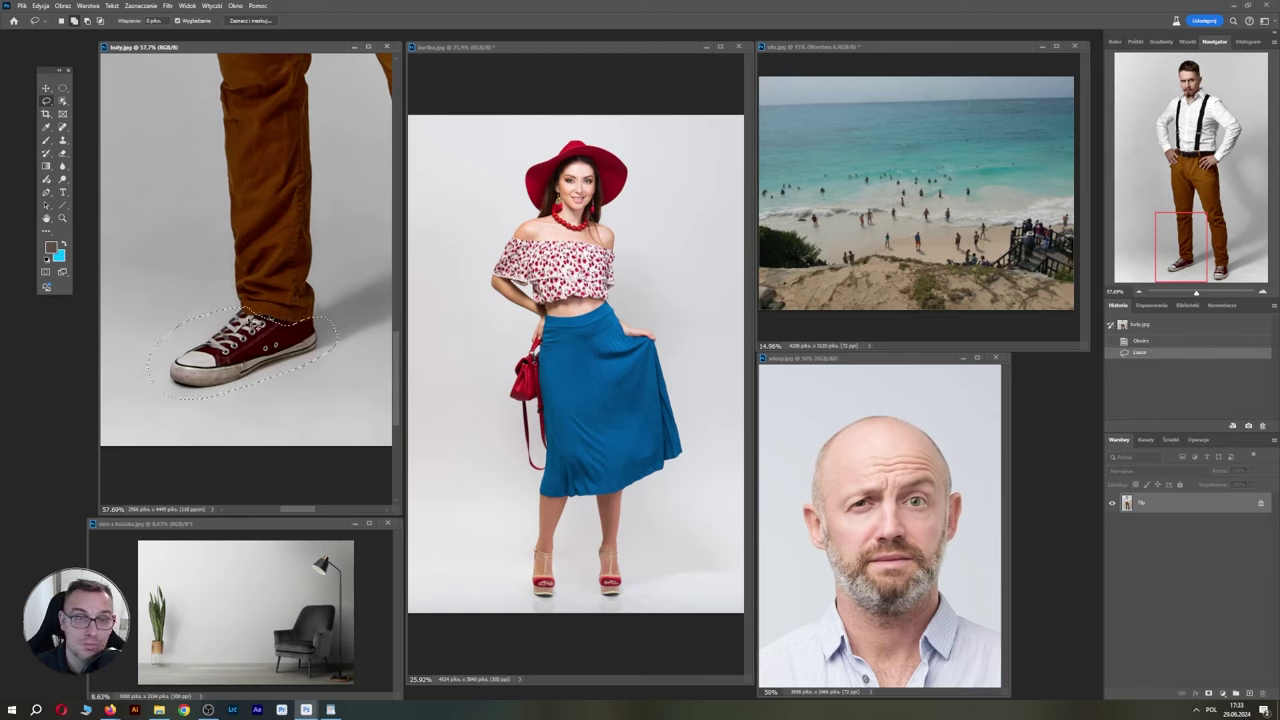
pyautogui.rightClick(210, 345)
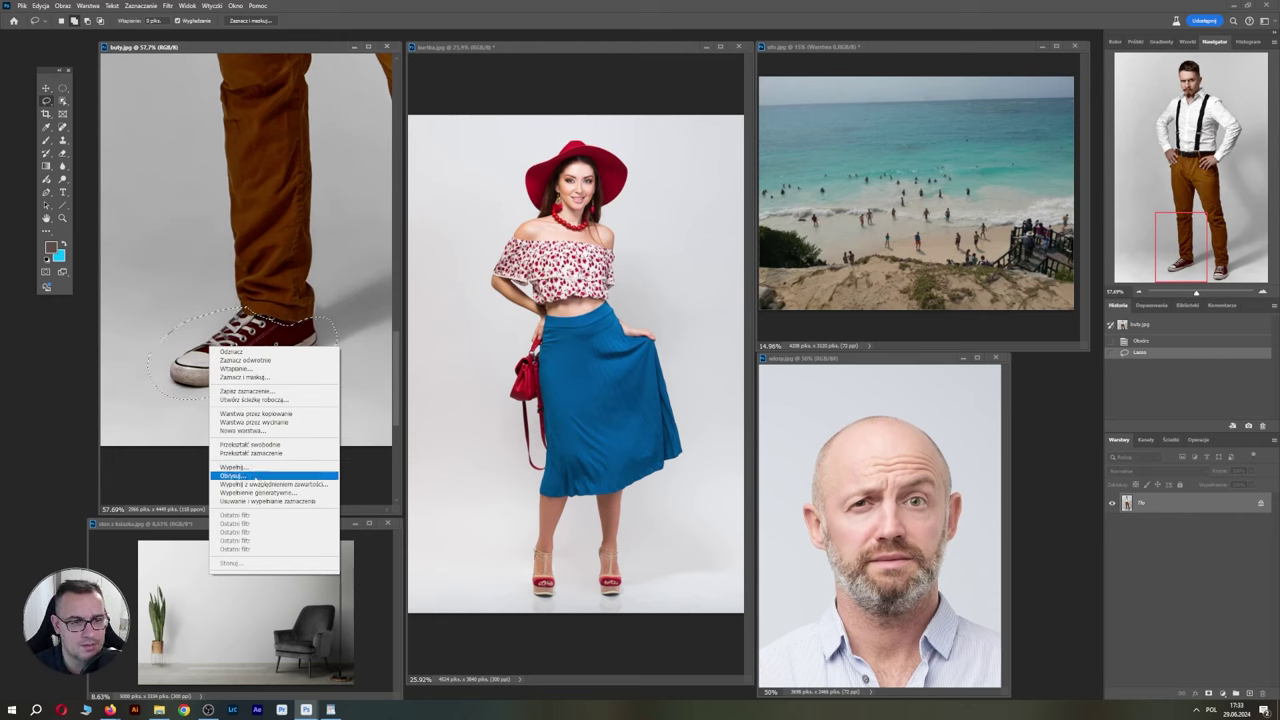
# Start Generative Fill on the sneaker with stylish-leather-boots.jpg from folder W as reference.
pyautogui.click(270, 493)
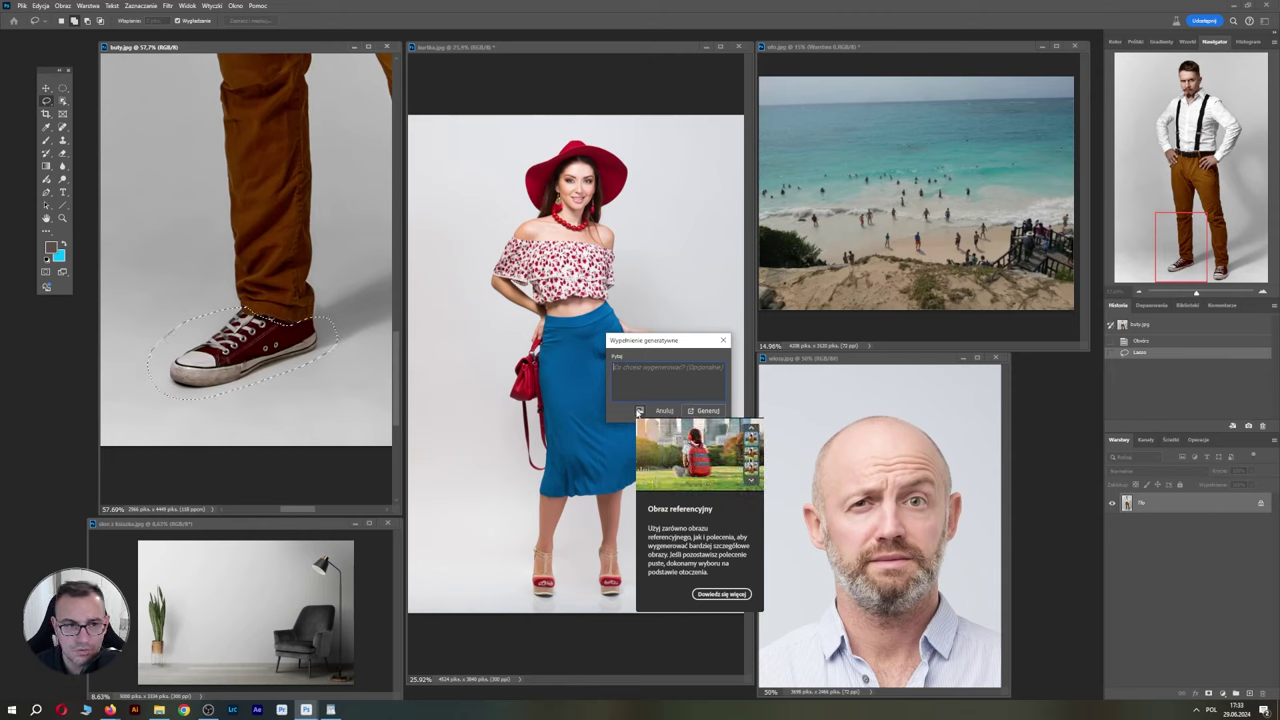
pyautogui.click(639, 412)
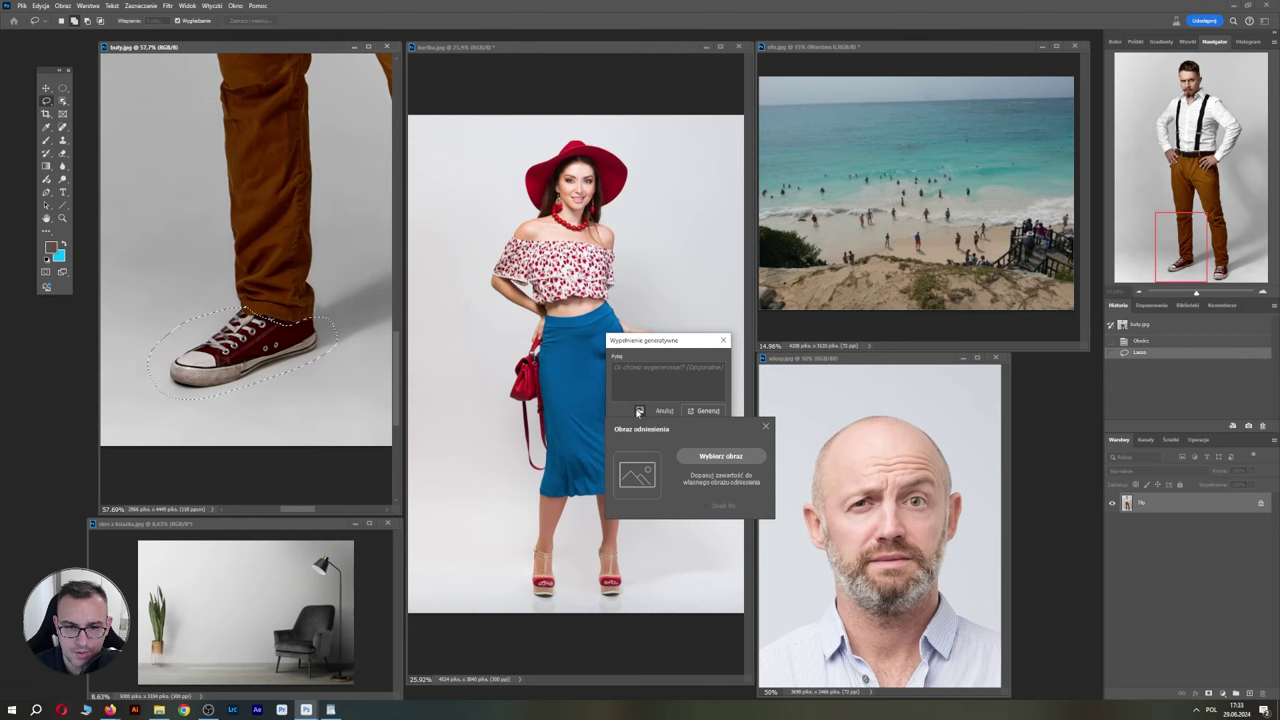
pyautogui.click(712, 457)
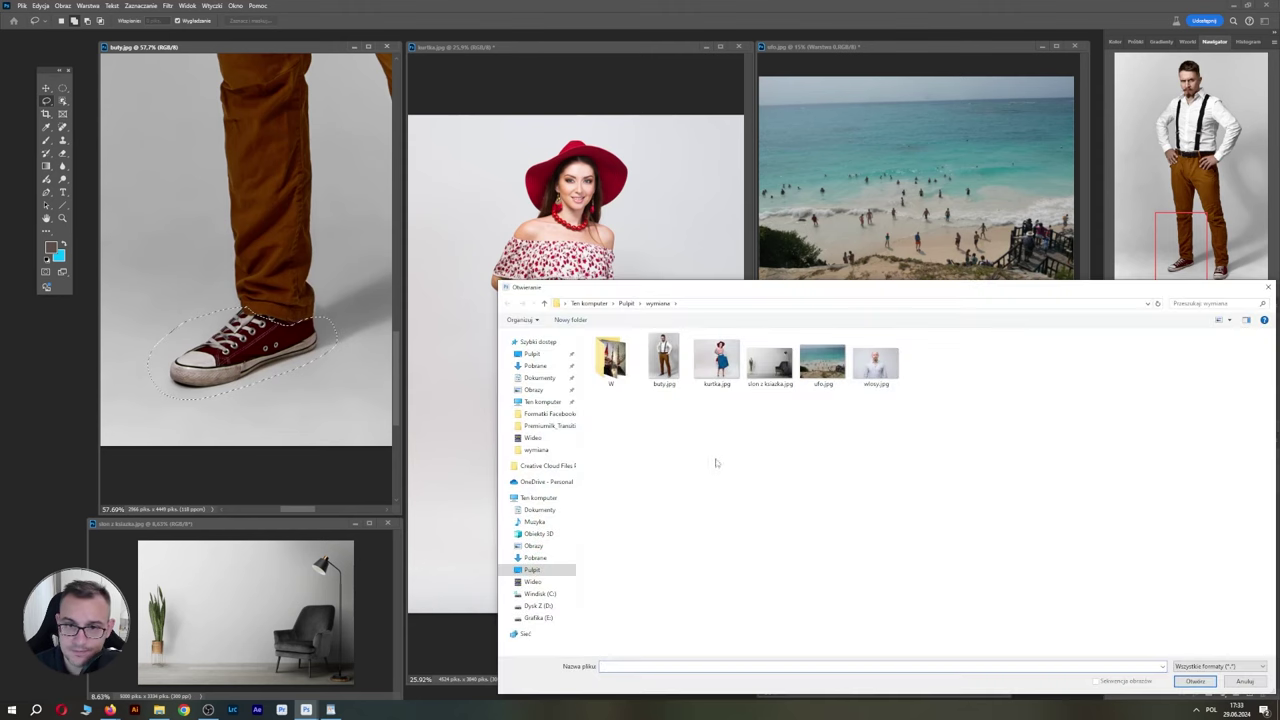
pyautogui.doubleClick(610, 358)
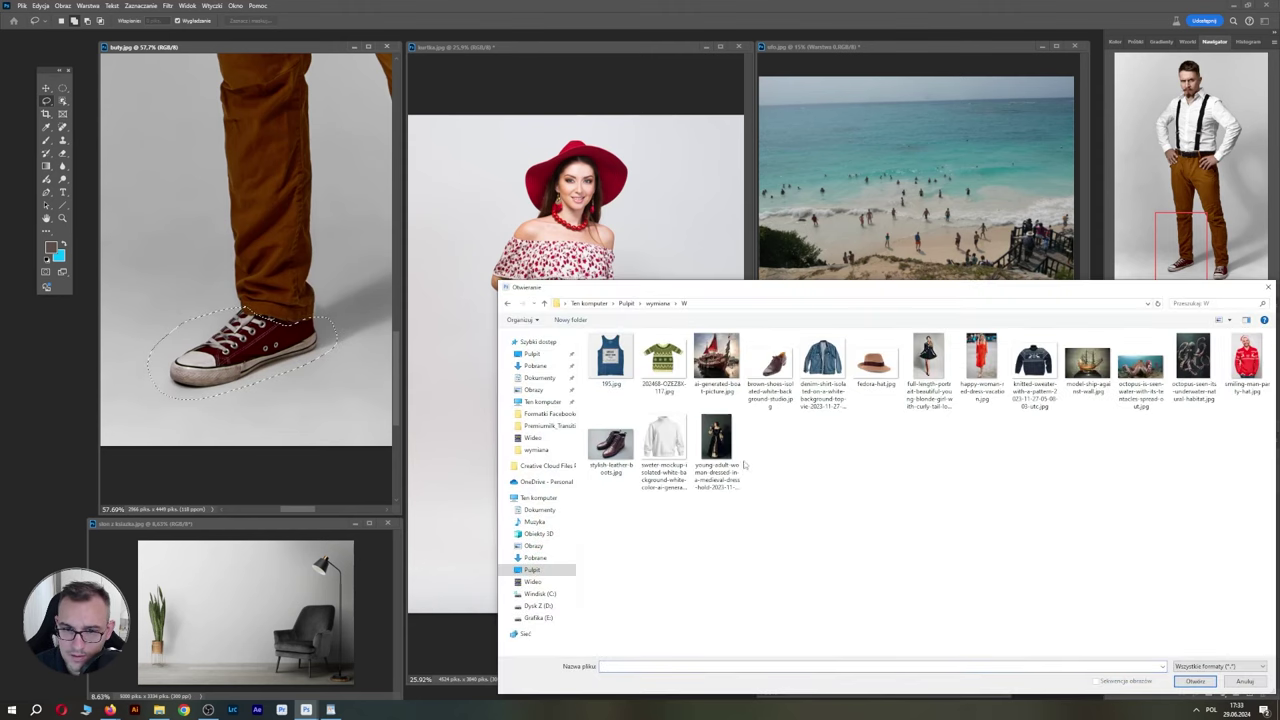
pyautogui.click(621, 466)
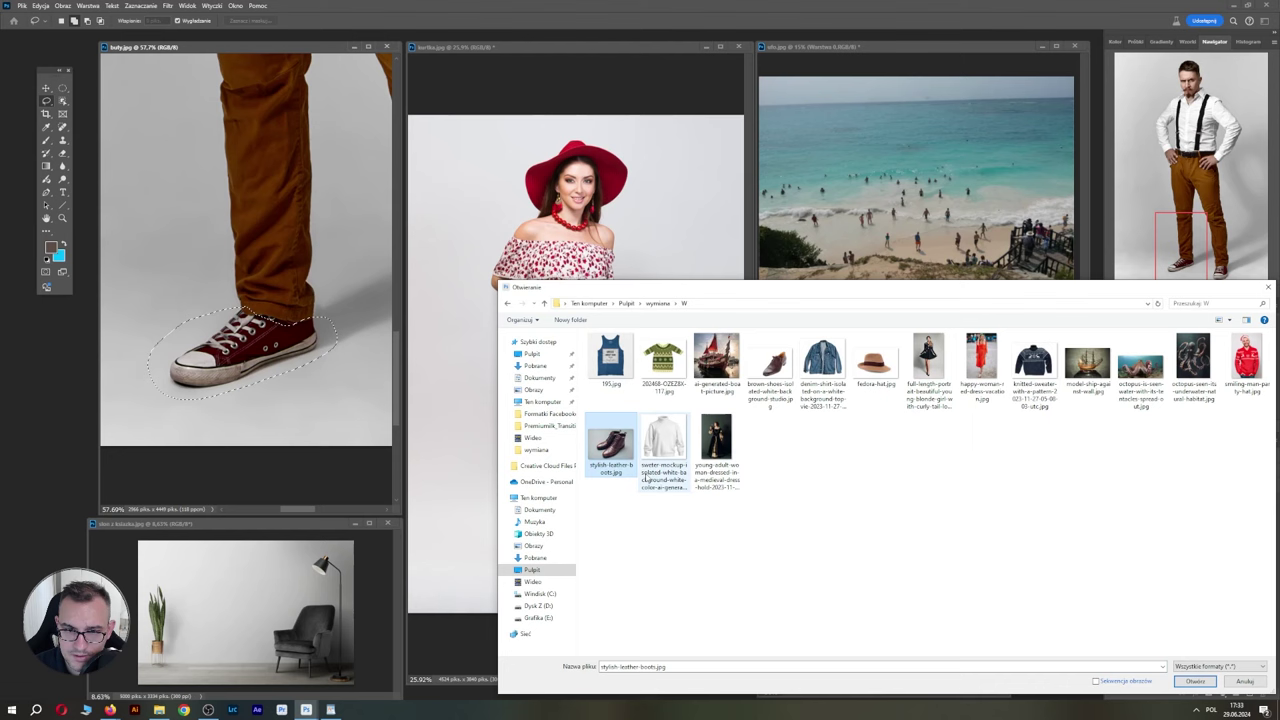
pyautogui.click(1195, 682)
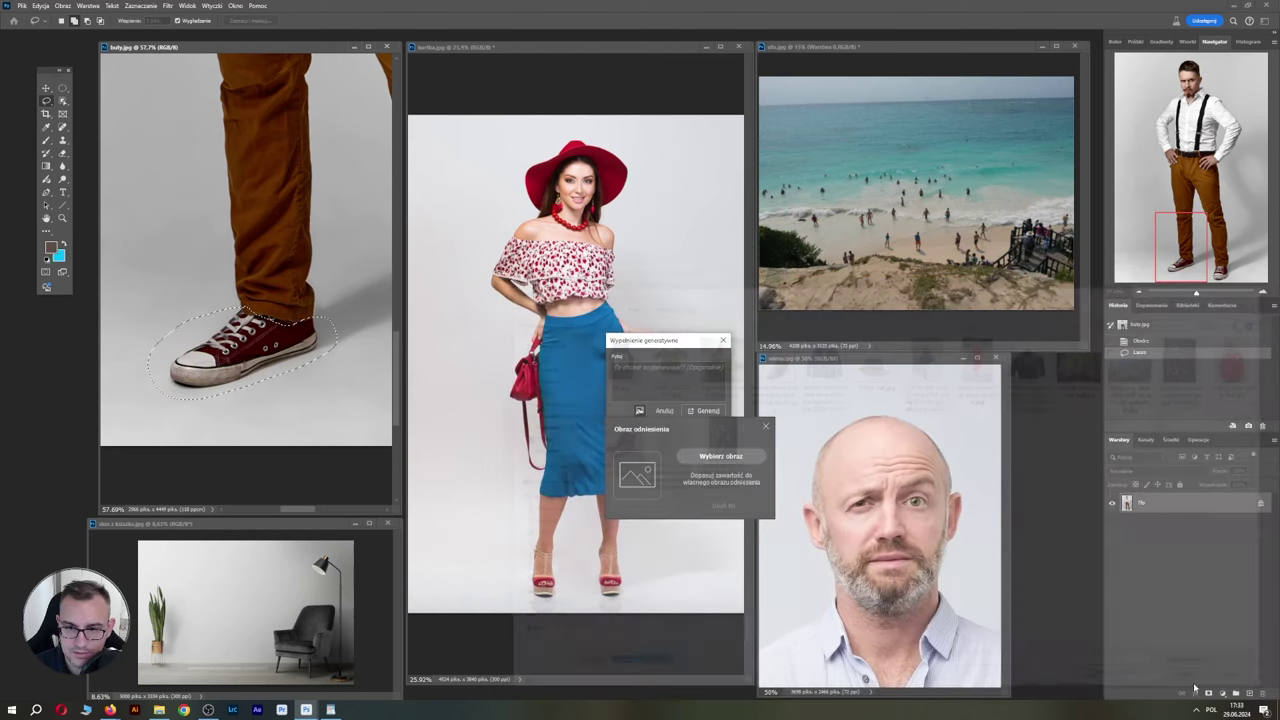
# Generate leather boots, compare all three variations, then delete the generated layer.
pyautogui.click(705, 411)
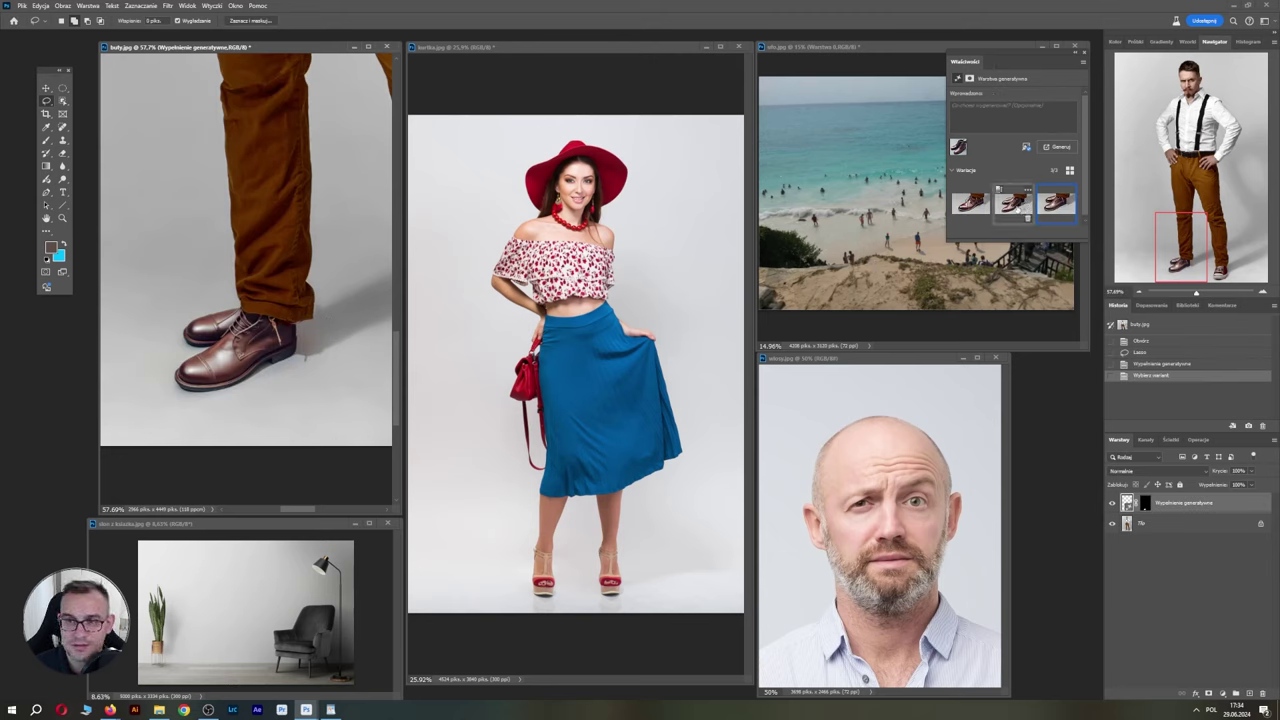
pyautogui.click(1013, 204)
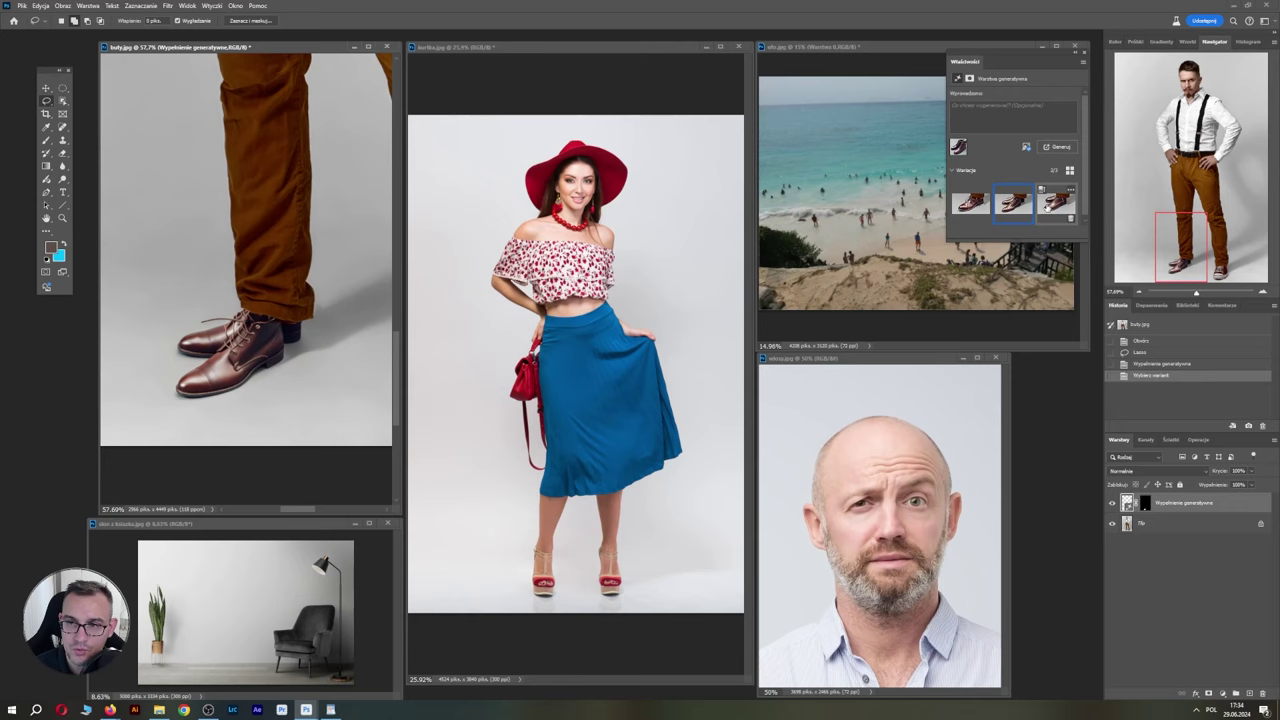
pyautogui.click(1047, 215)
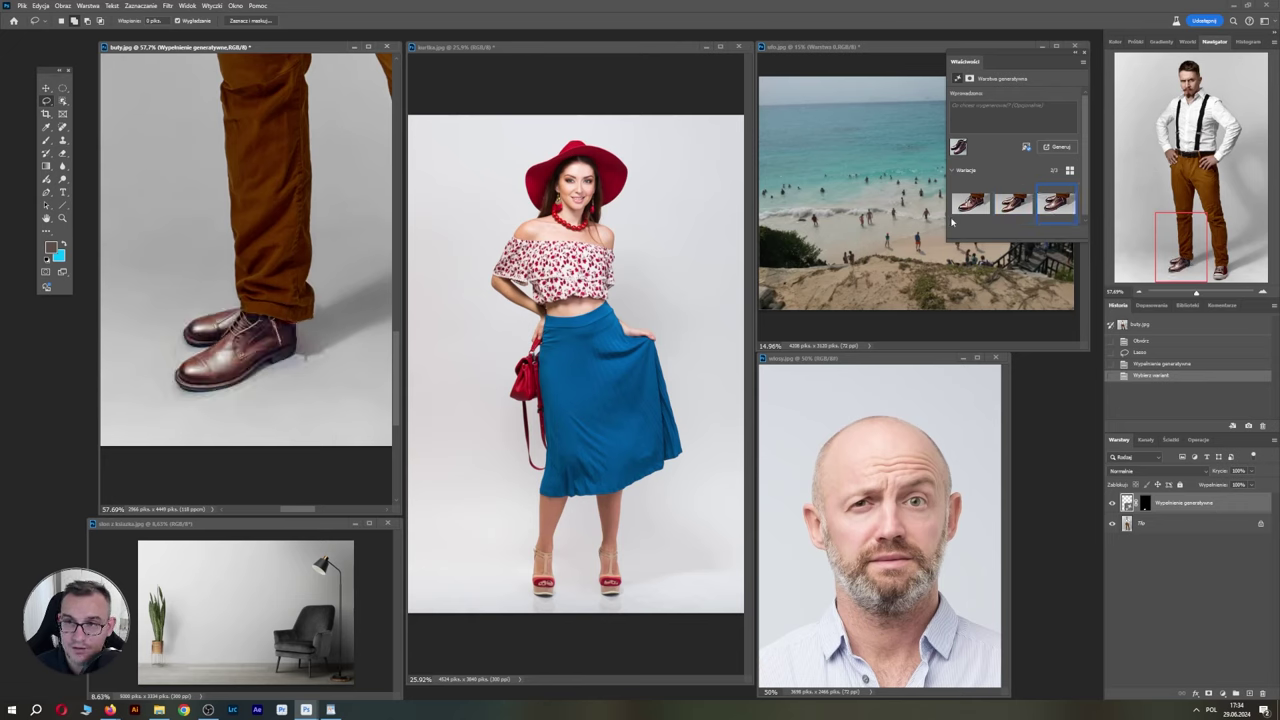
pyautogui.click(968, 208)
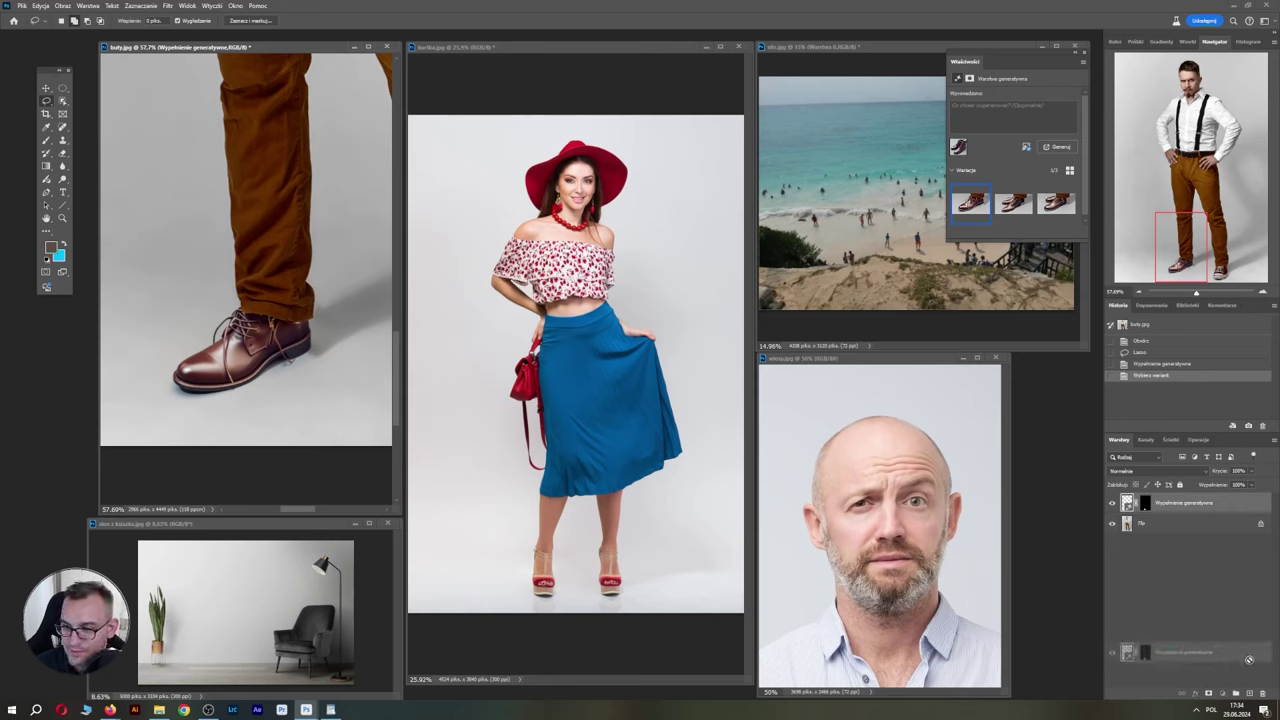
pyautogui.moveTo(1190, 505); pyautogui.dragTo(1262, 693)
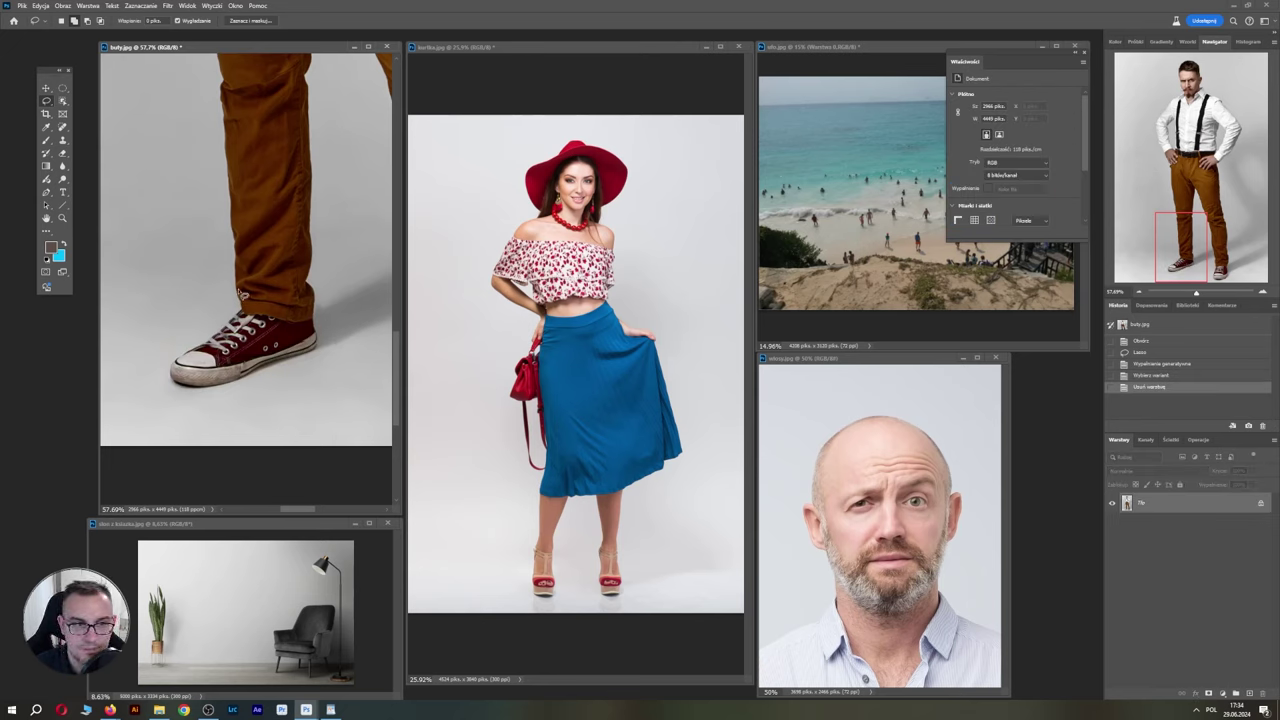
# Reselect the sneaker and generate a brown leather shoe from the brown-shoes reference photo.
pyautogui.moveTo(243, 312)
pyautogui.mouseDown()
pyautogui.moveTo(186, 397)
pyautogui.moveTo(258, 316)
pyautogui.mouseUp()
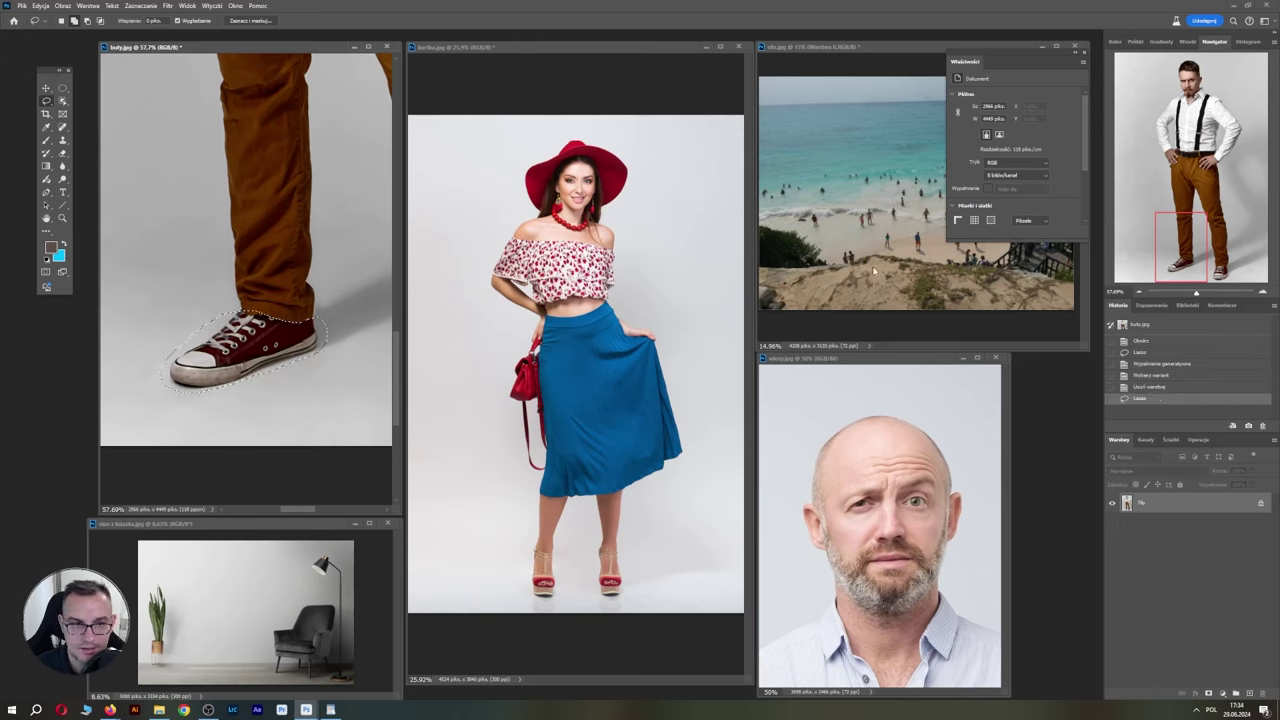
pyautogui.rightClick(263, 345)
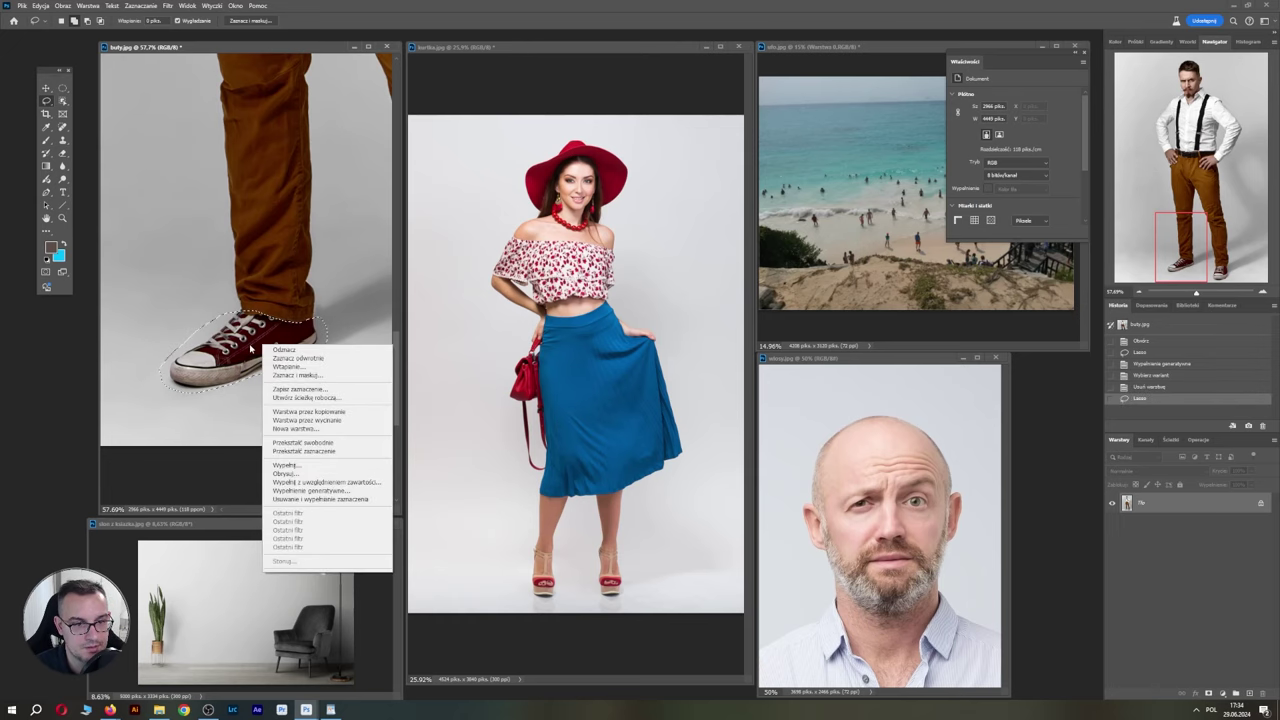
pyautogui.click(345, 491)
pyautogui.click(640, 411)
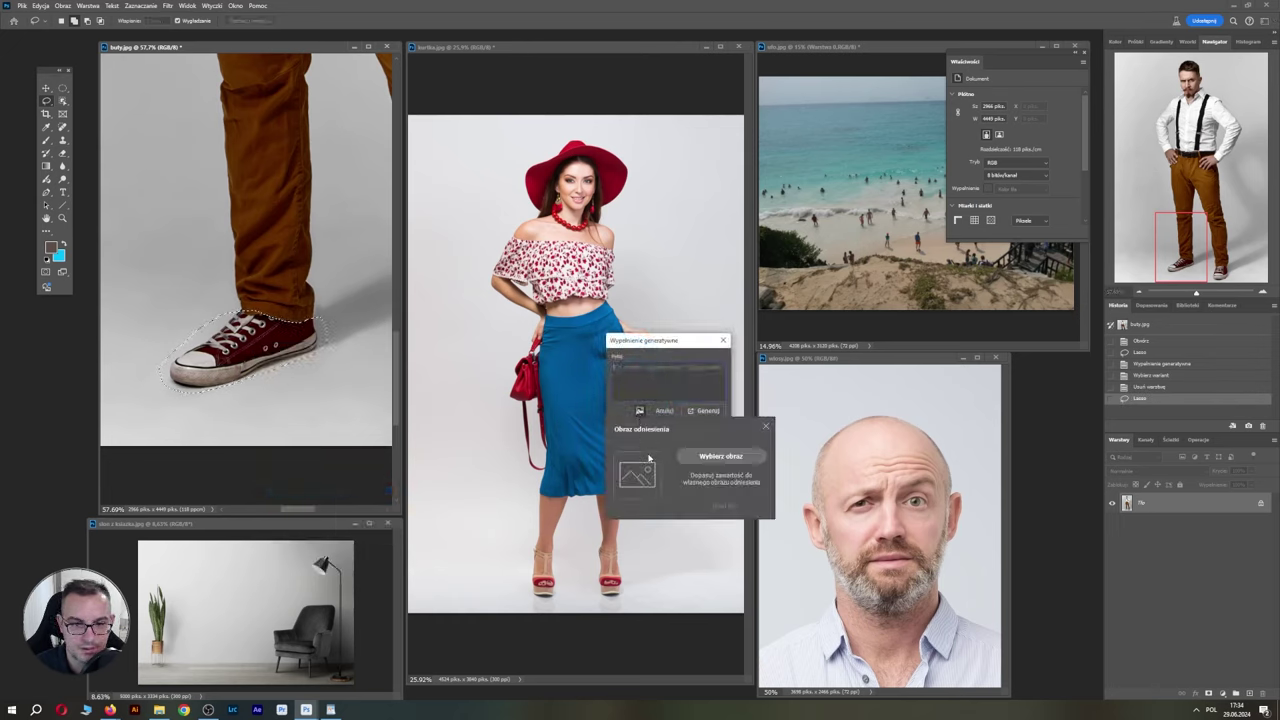
pyautogui.click(712, 455)
pyautogui.click(770, 365)
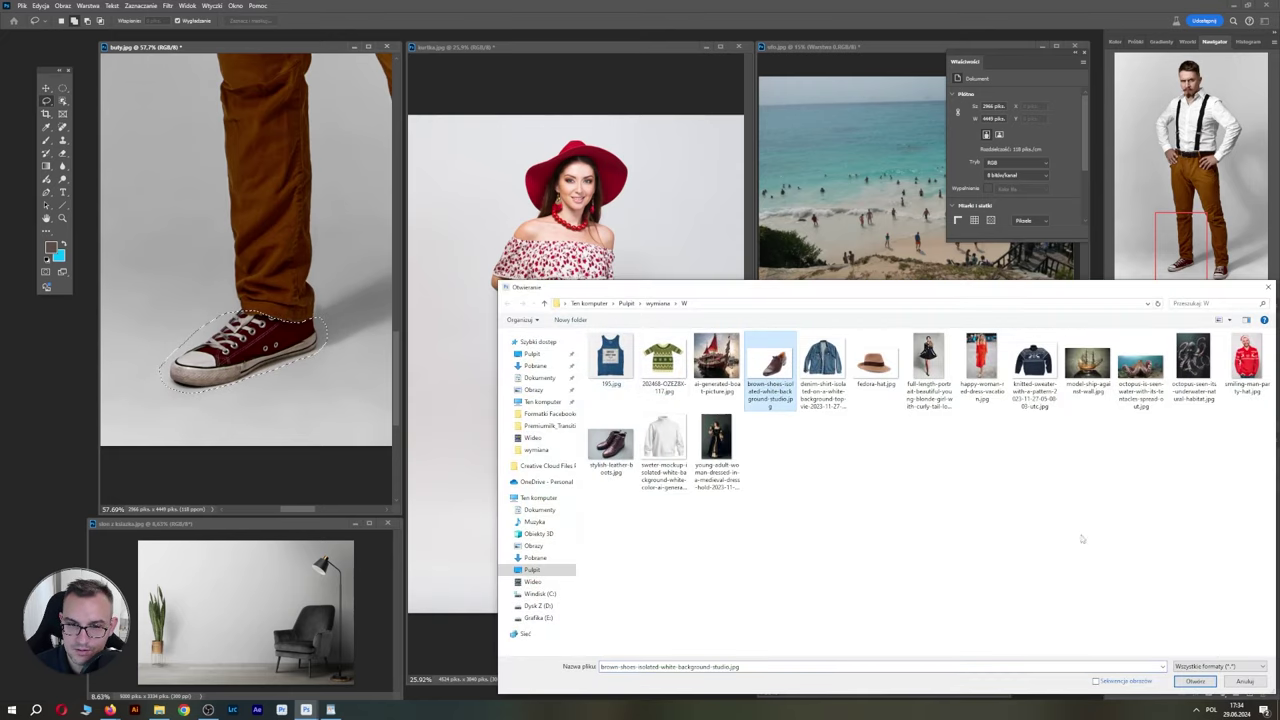
pyautogui.click(1195, 681)
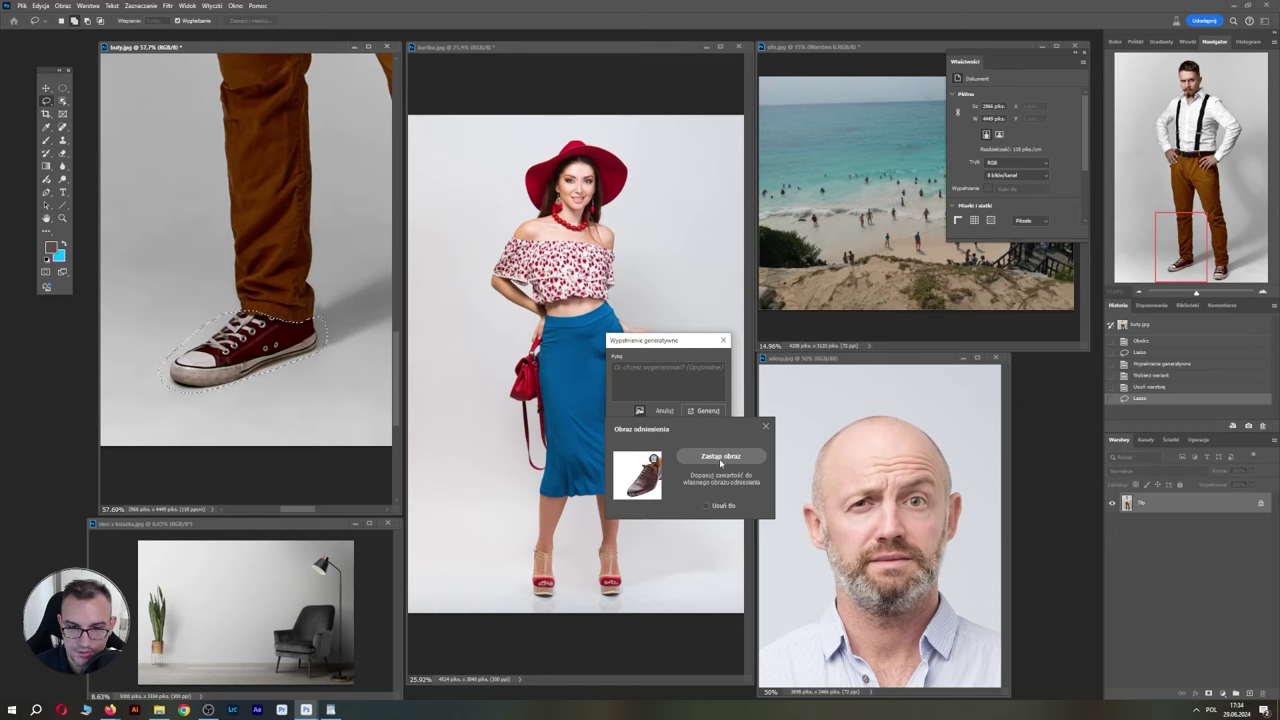
pyautogui.click(704, 411)
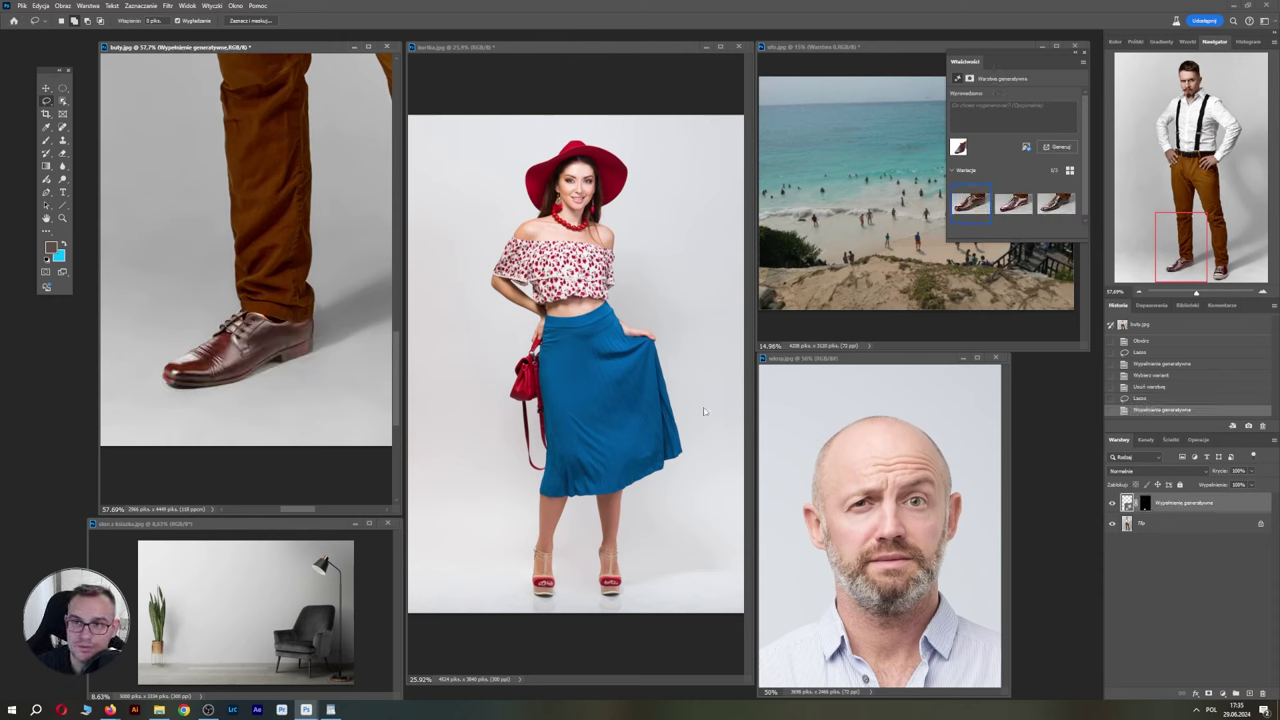
# Delete the shoe layer, re-lasso the sneaker and generate from the prompt 'but ze skóry'.
pyautogui.click(1262, 693)
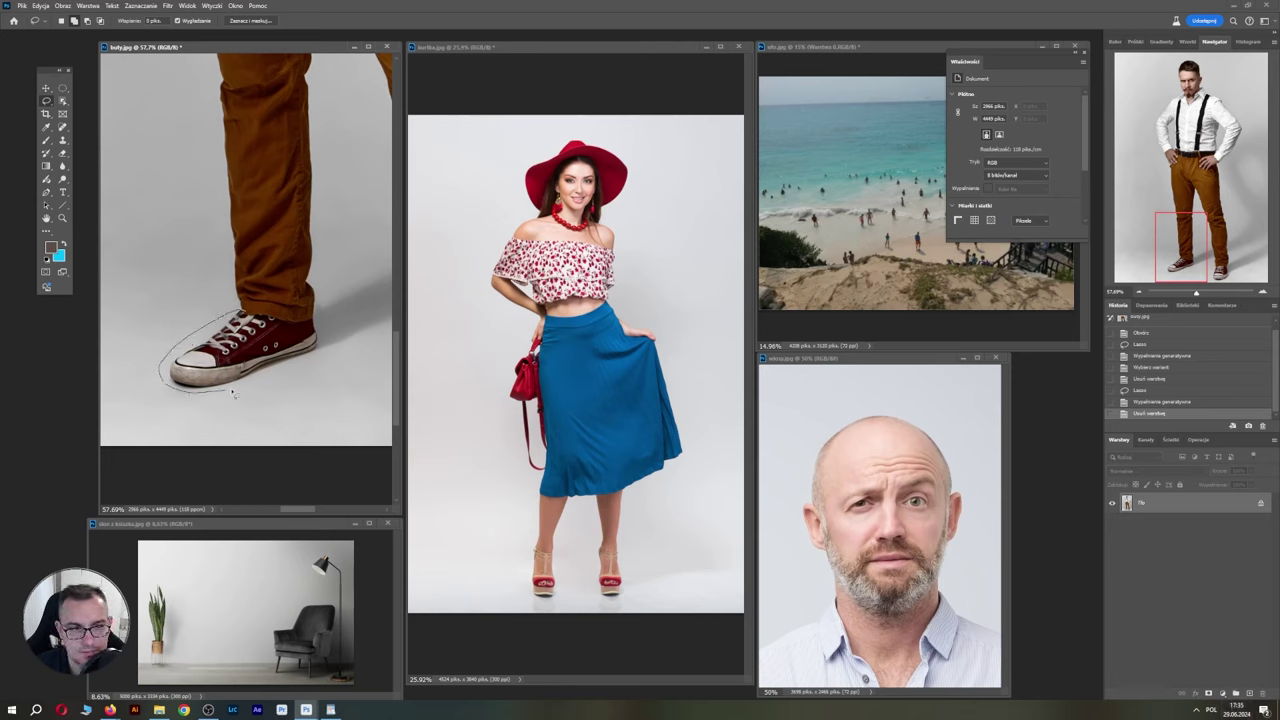
pyautogui.moveTo(333, 341); pyautogui.dragTo(252, 320)
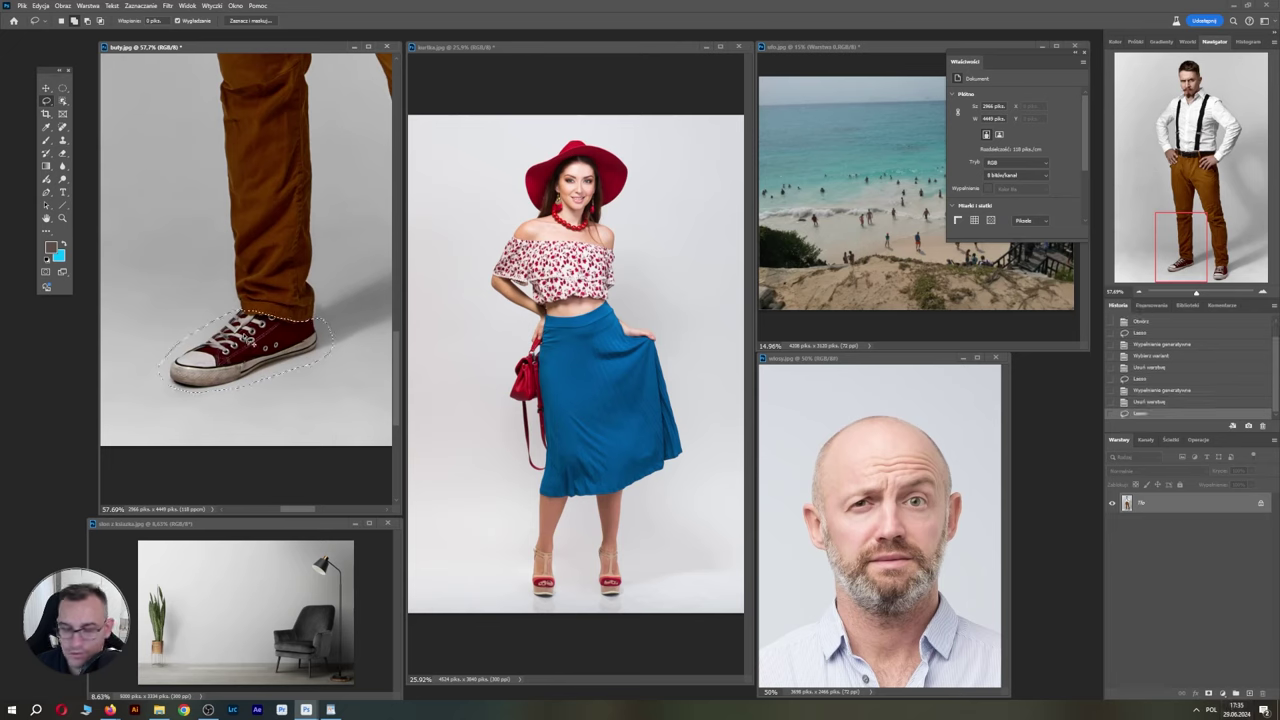
pyautogui.rightClick(259, 345)
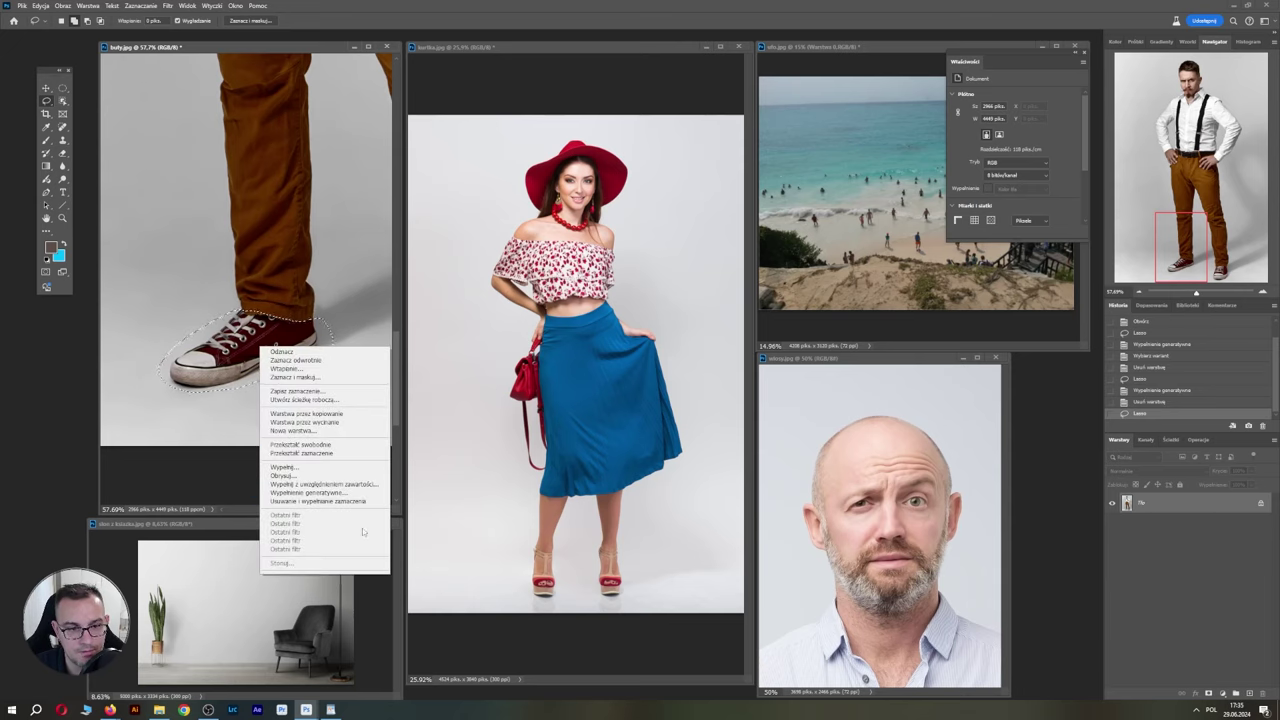
pyautogui.click(362, 492)
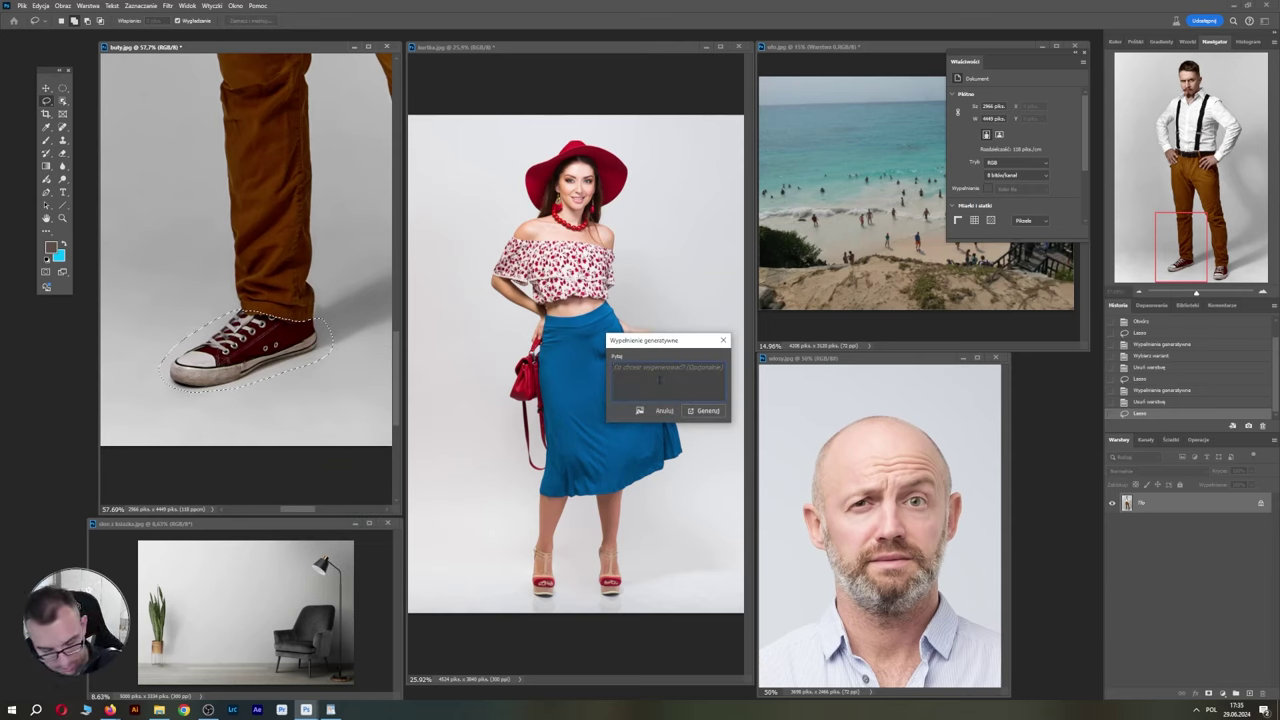
pyautogui.write('But')
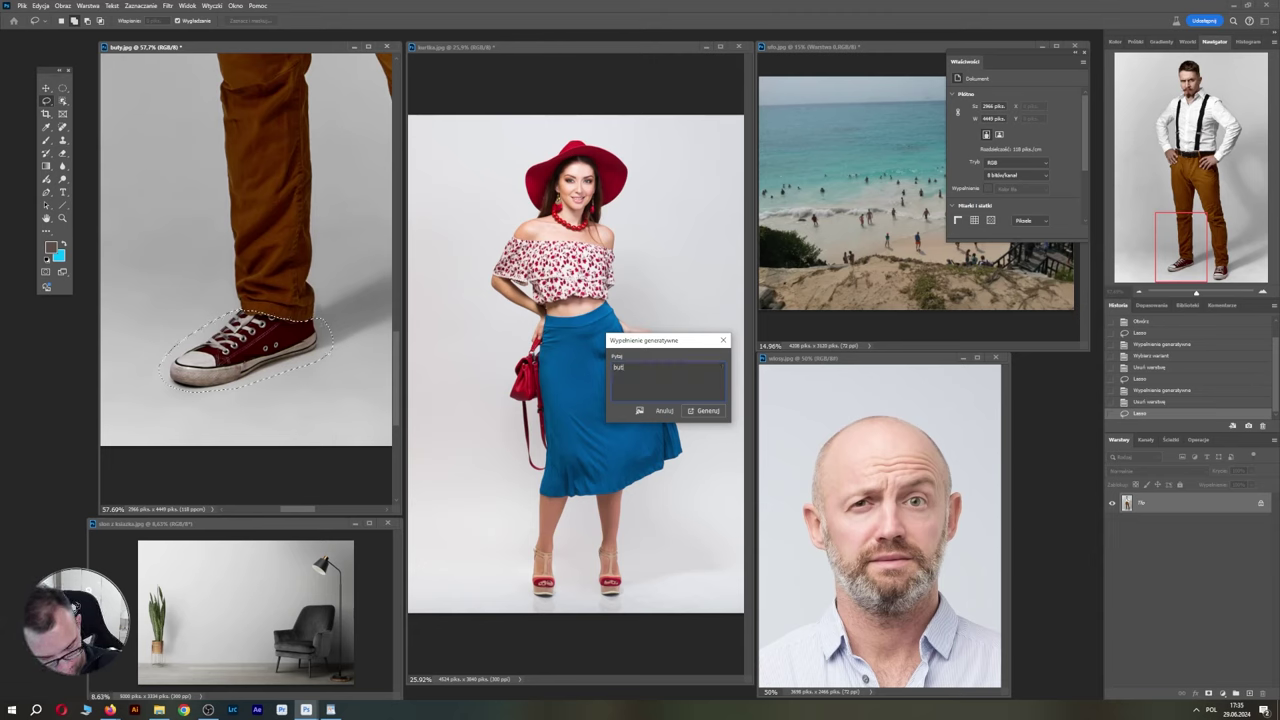
pyautogui.write(' ze skó')
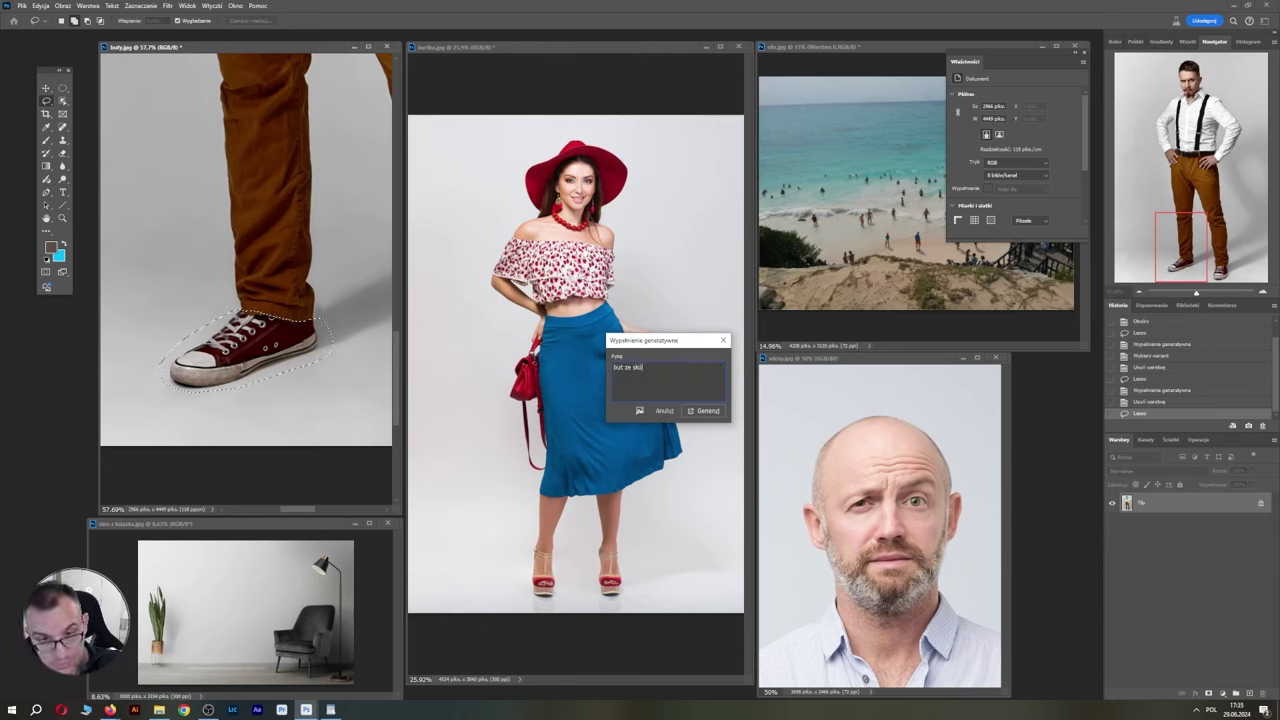
pyautogui.write('ry')
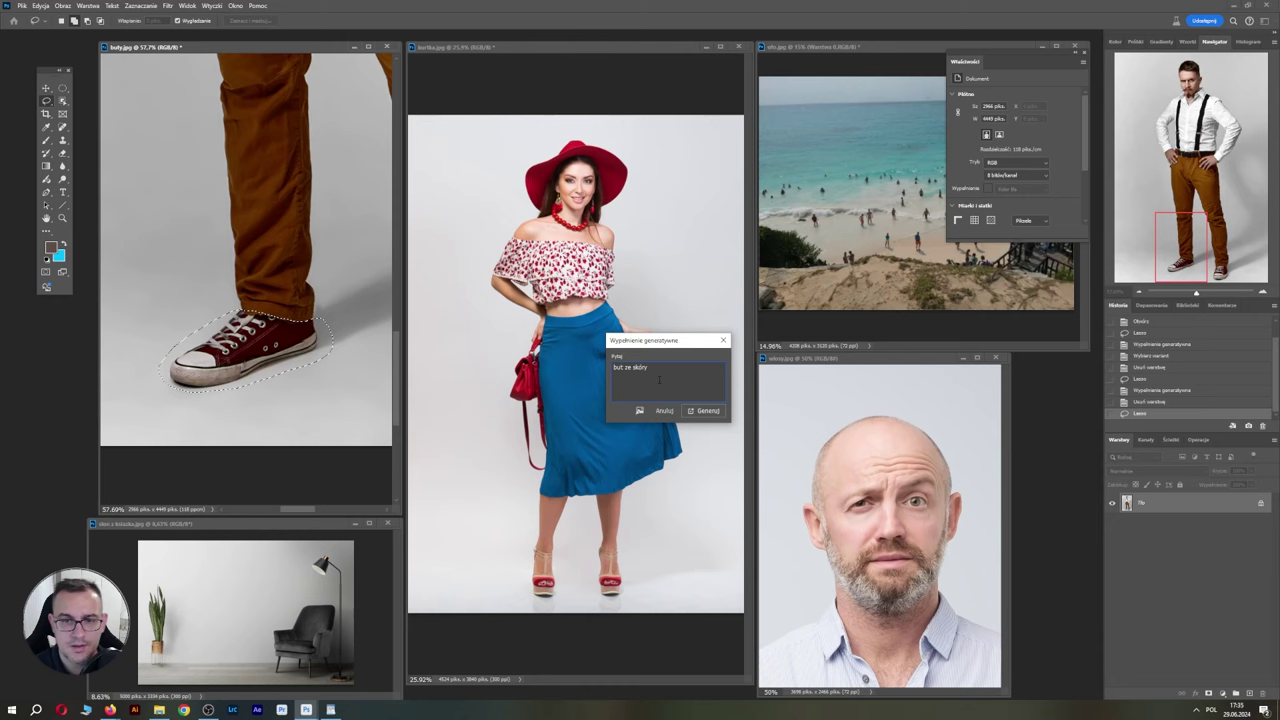
pyautogui.click(703, 410)
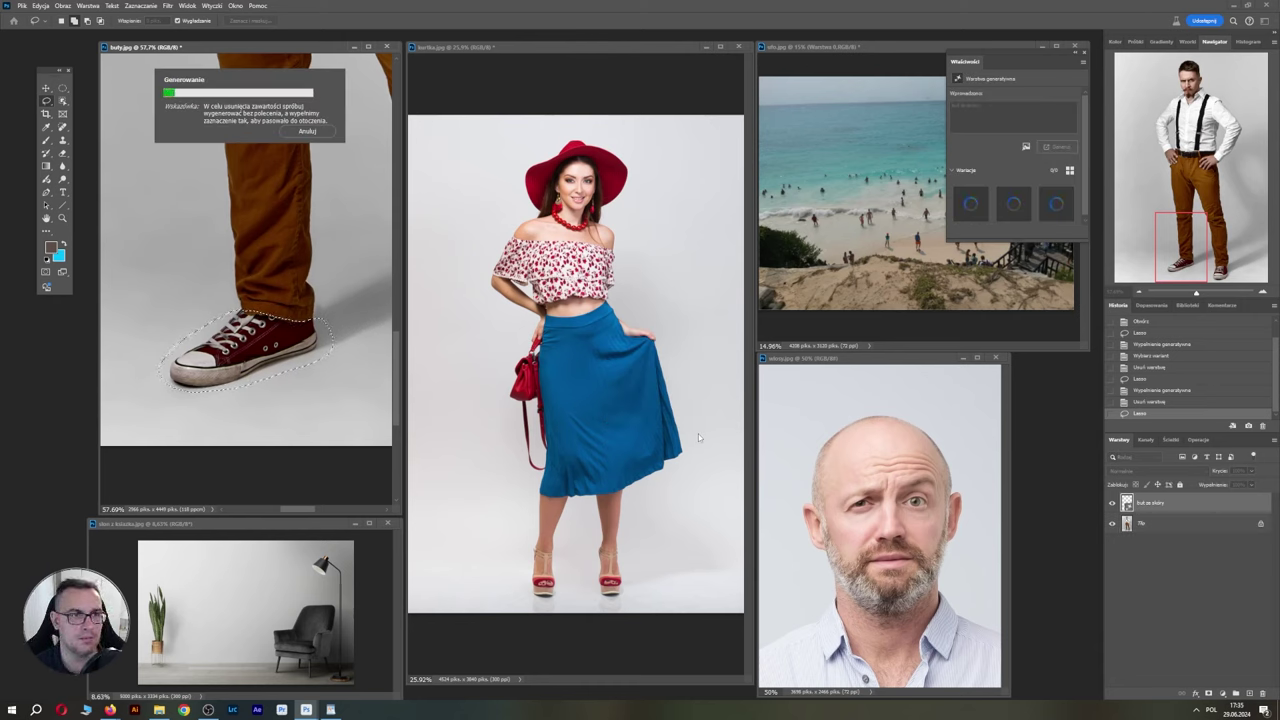
# Compare the three 'but ze skóry' variations and keep the first, a brown leather loafer.
pyautogui.click(1013, 208)
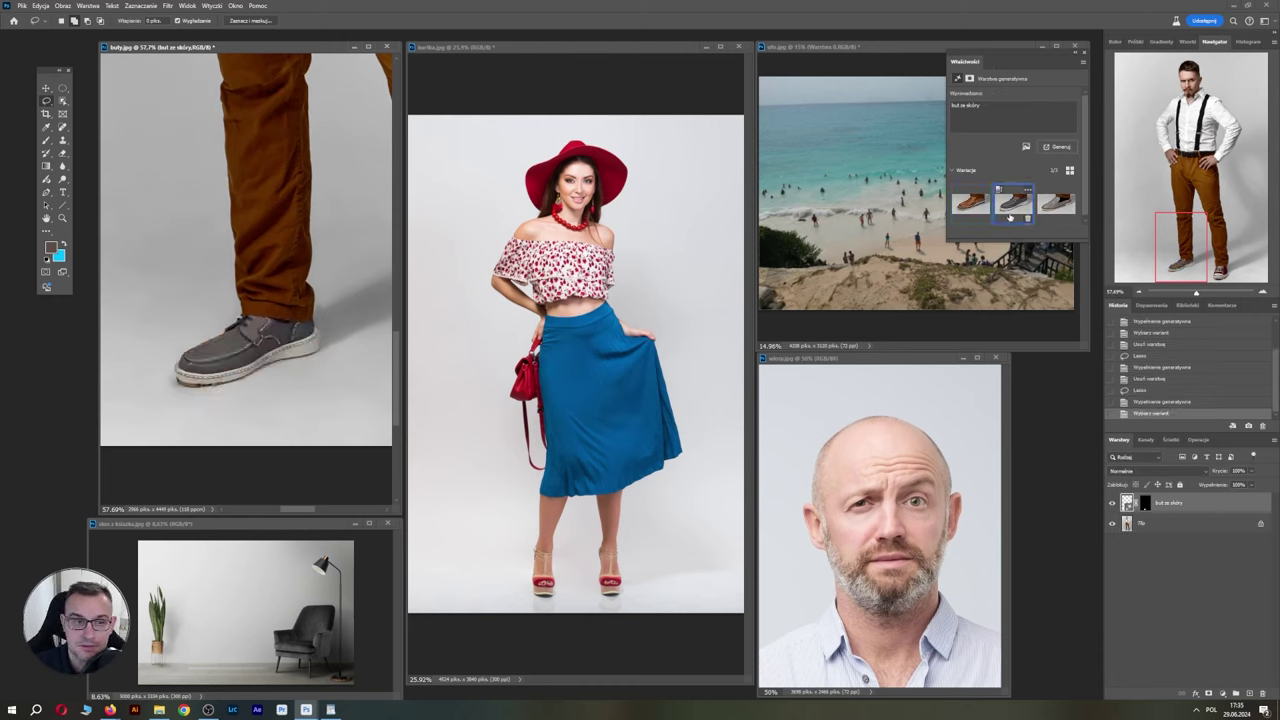
pyautogui.click(1047, 214)
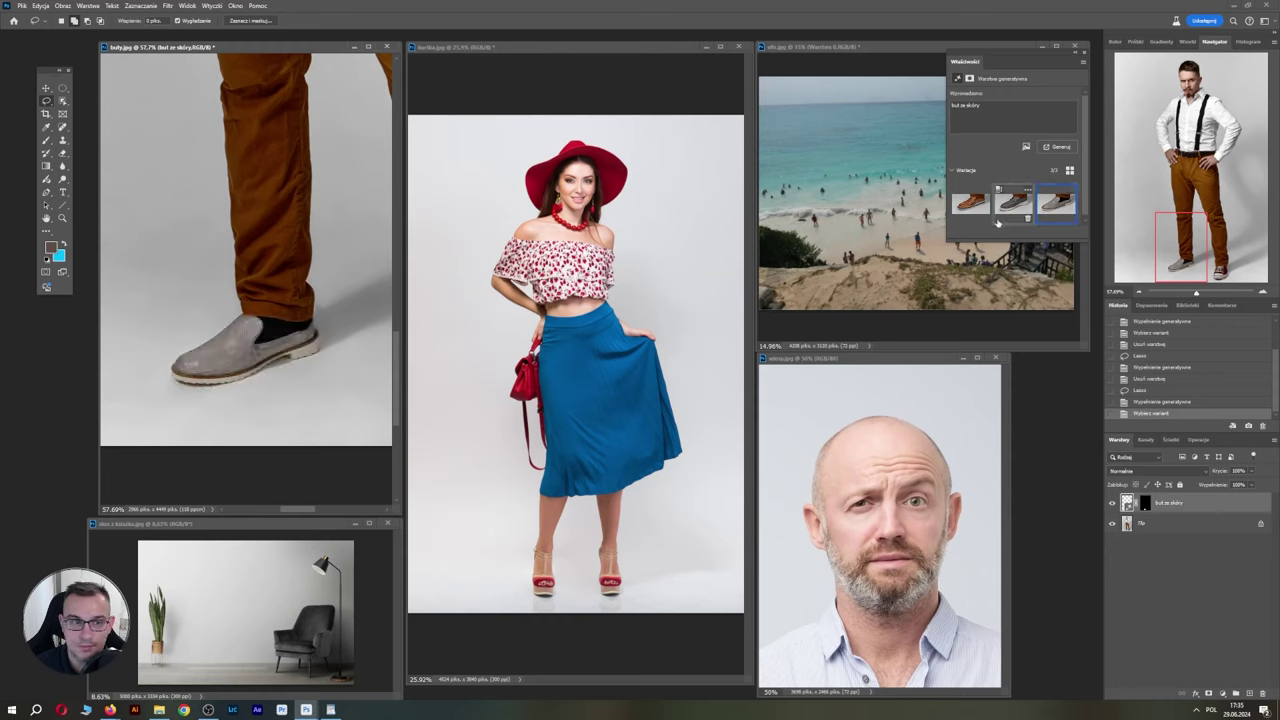
pyautogui.scroll(-3, 299, 260)
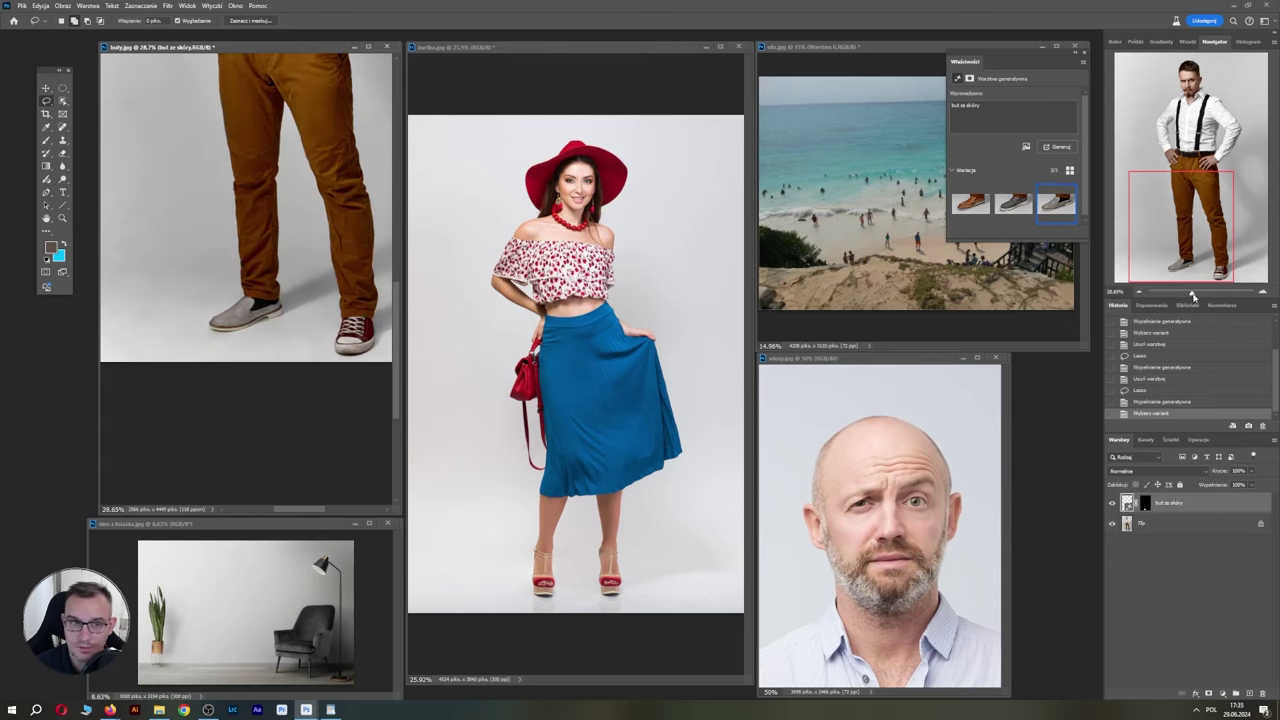
pyautogui.scroll(2, 290, 260)
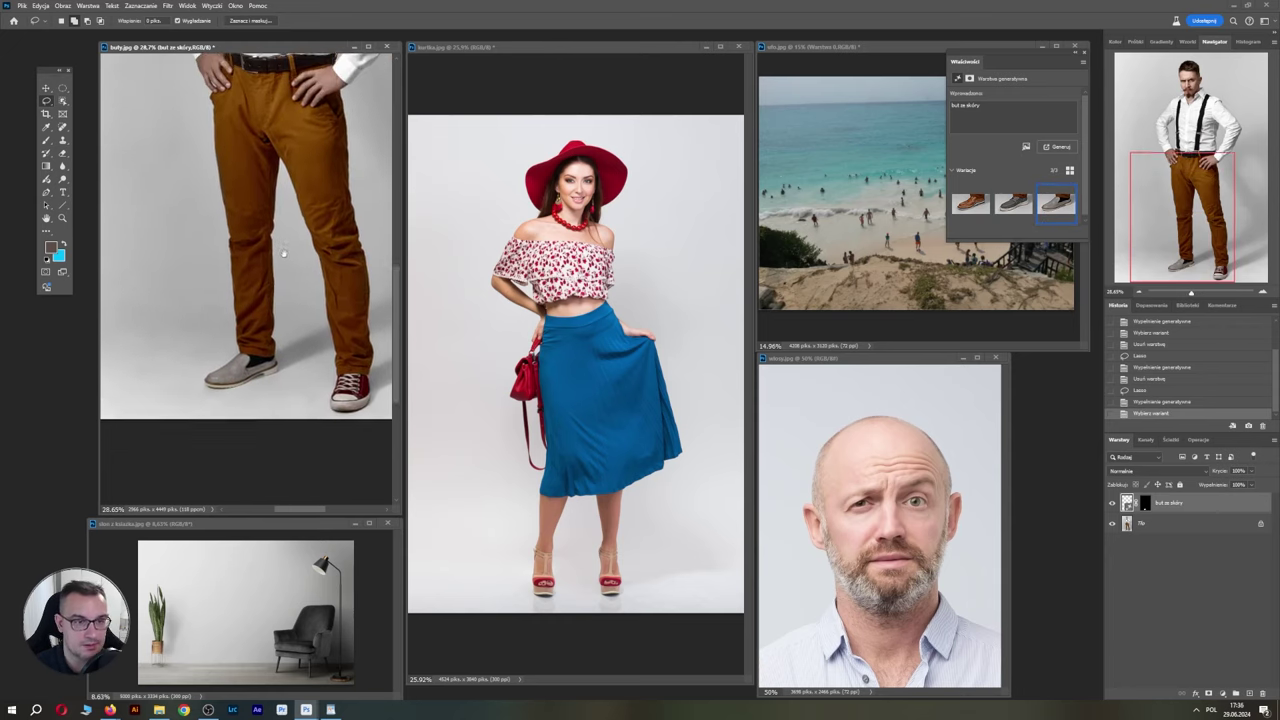
pyautogui.scroll(3, 280, 300)
pyautogui.scroll(-1, 271, 358)
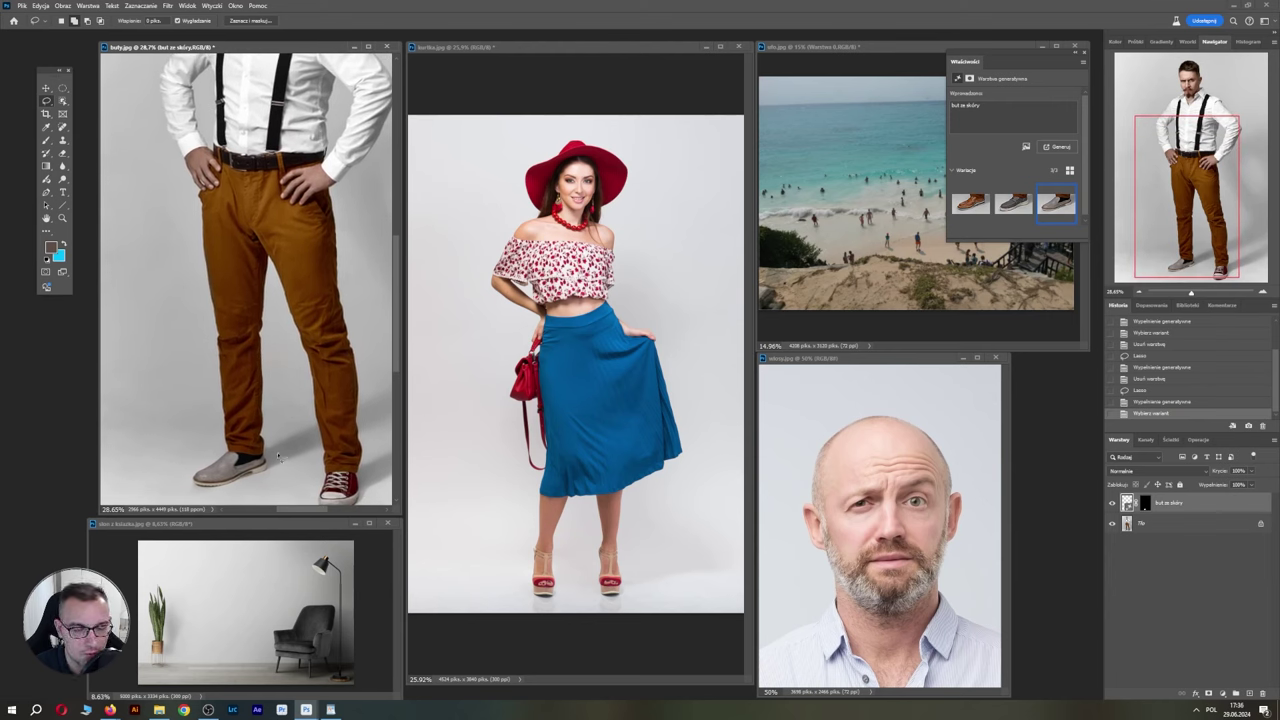
pyautogui.click(1014, 204)
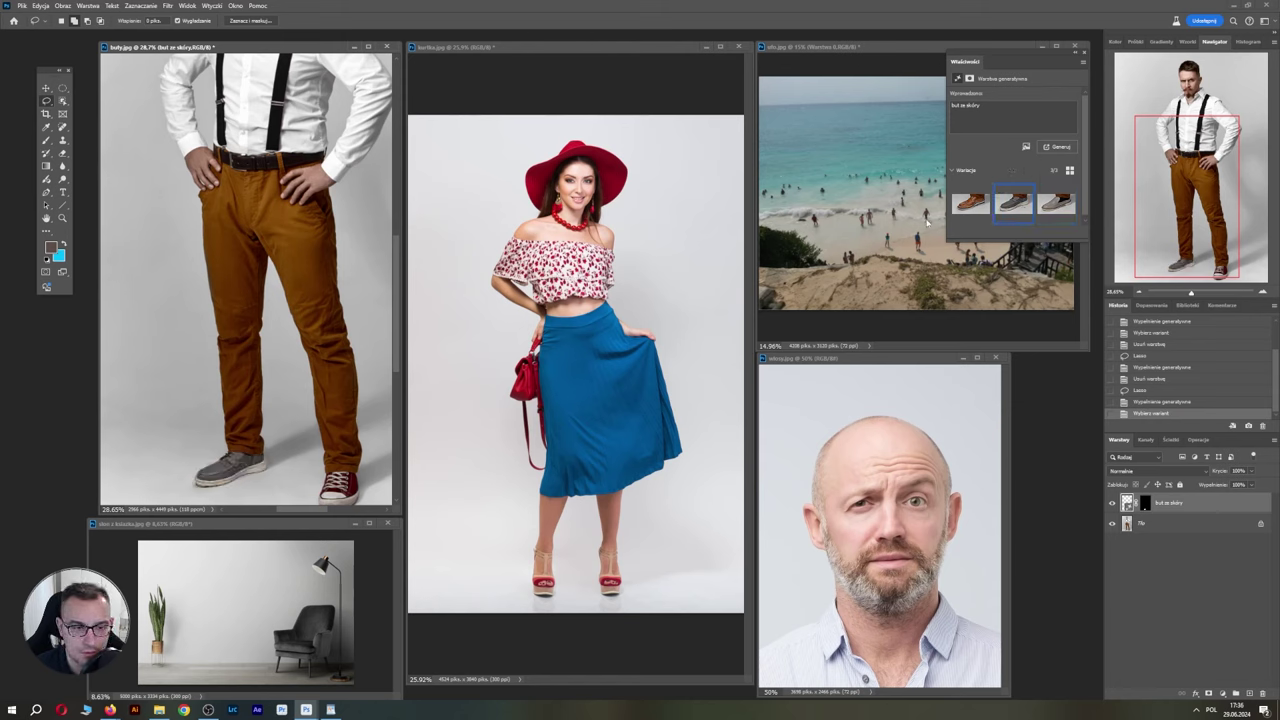
pyautogui.click(963, 210)
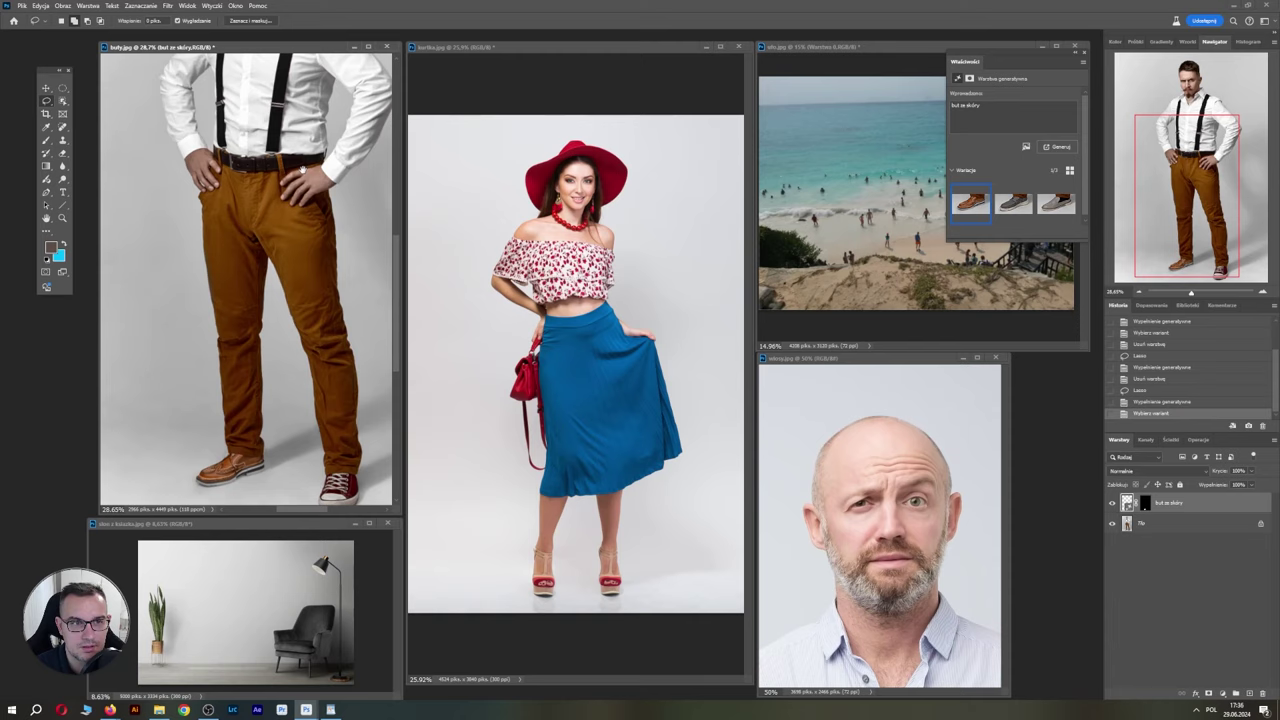
pyautogui.scroll(3, 305, 333)
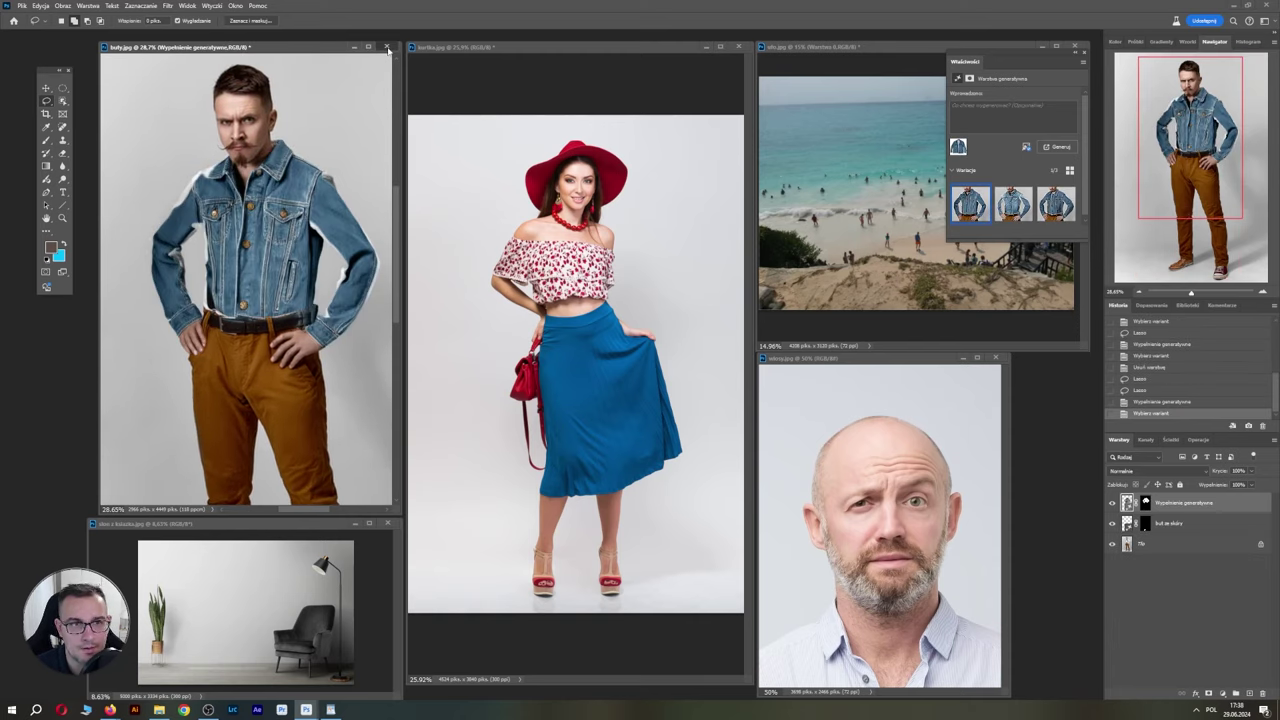
# Close buty.jpg without saving its changes.
pyautogui.click(387, 47)
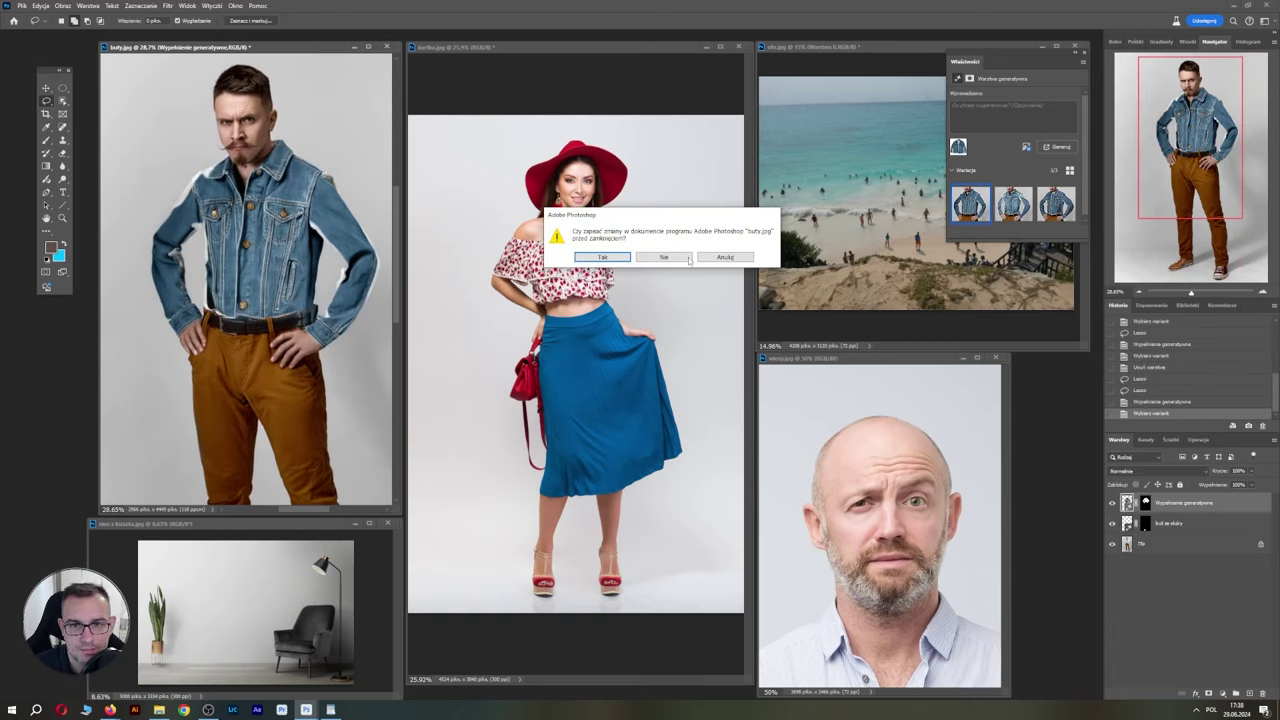
pyautogui.click(686, 258)
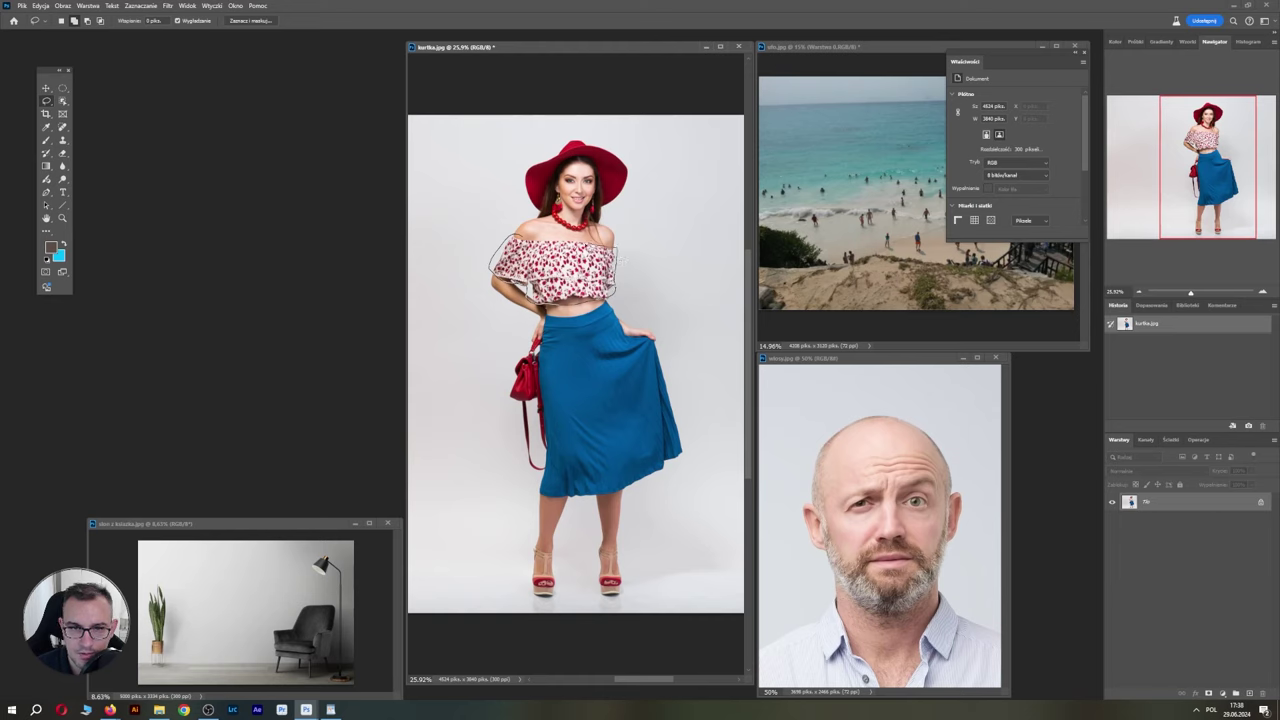
# Lasso the floral blouse and generate a sweater using the knitted-sweater photo as reference.
pyautogui.moveTo(505, 240); pyautogui.dragTo(506, 237)
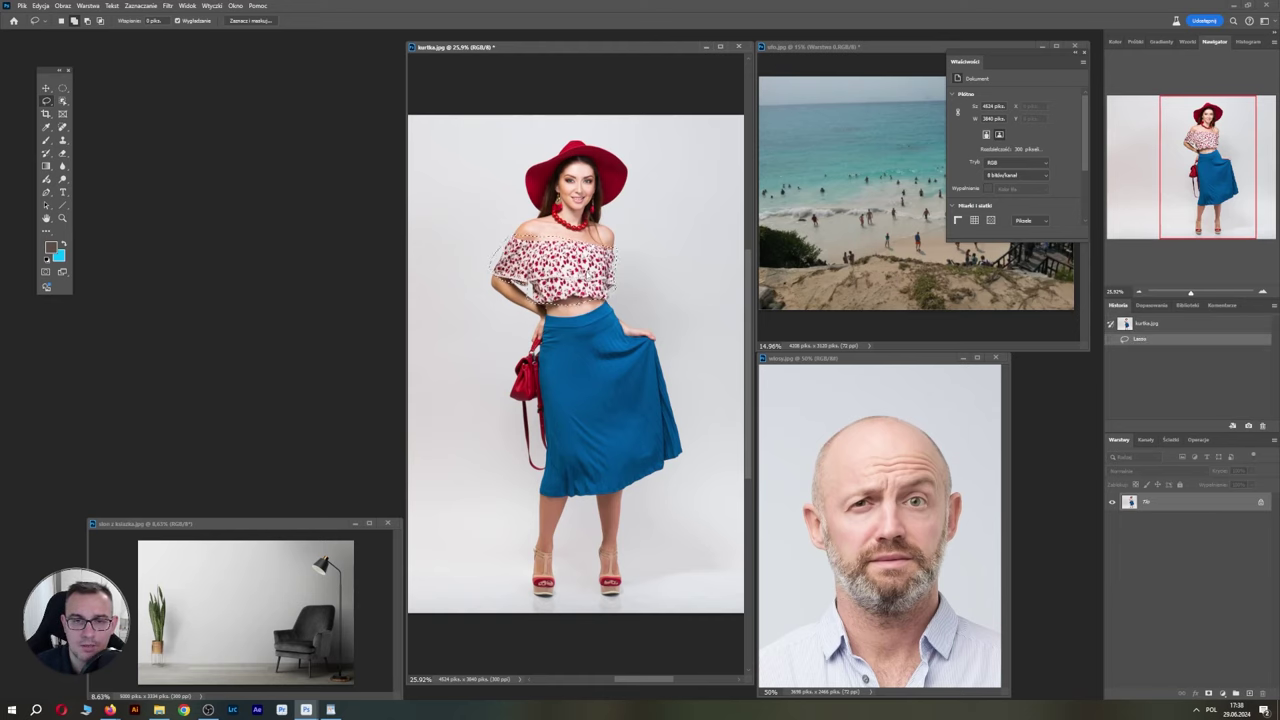
pyautogui.rightClick(587, 272)
pyautogui.click(631, 418)
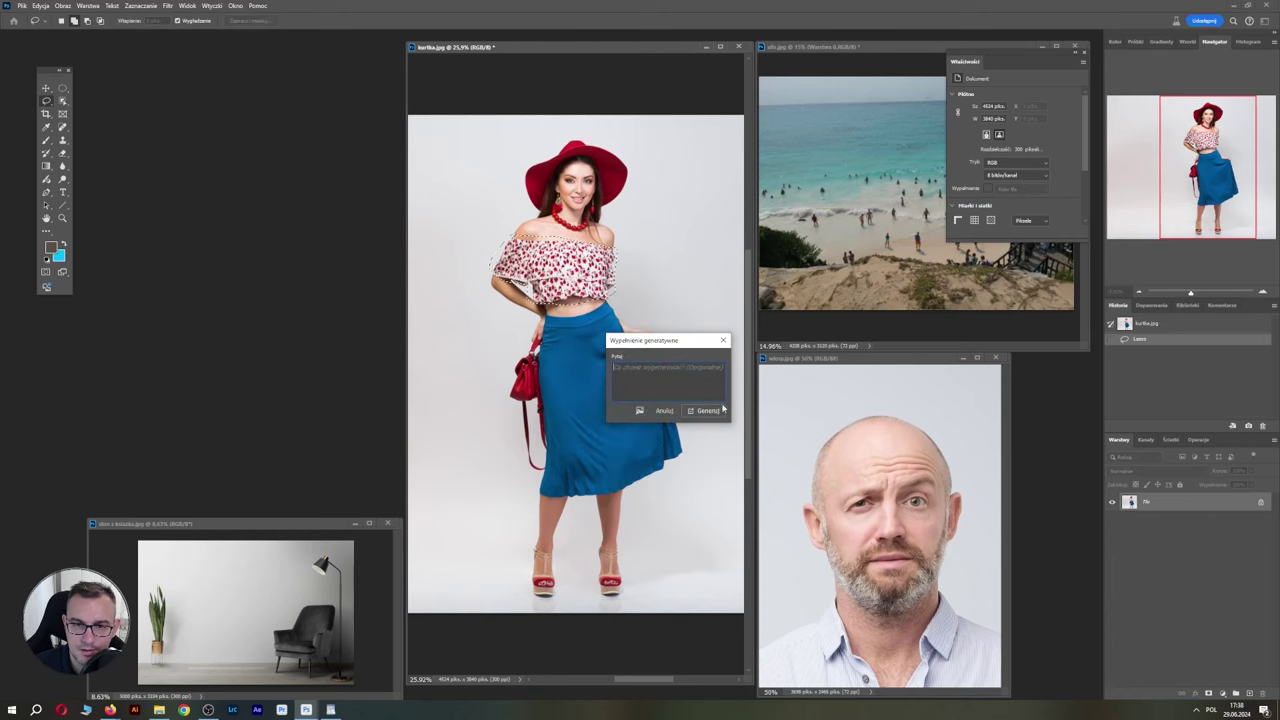
pyautogui.click(639, 410)
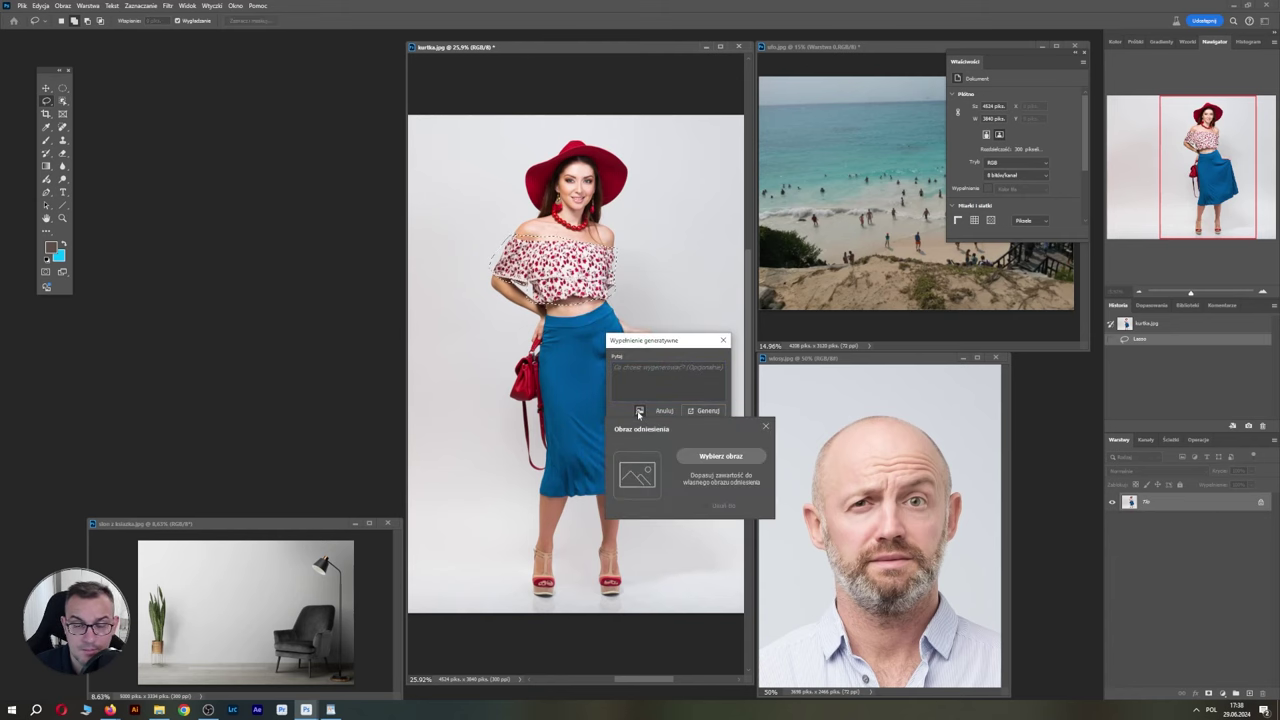
pyautogui.click(701, 460)
pyautogui.click(1025, 368)
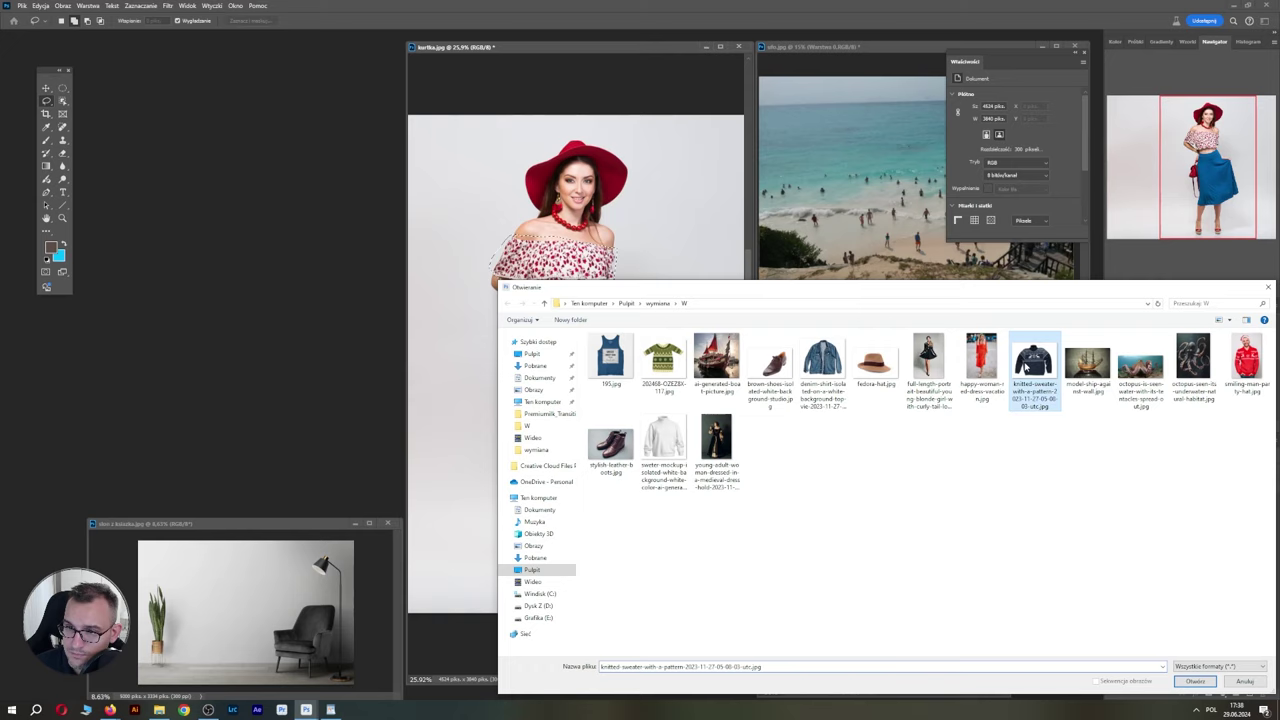
pyautogui.click(1192, 681)
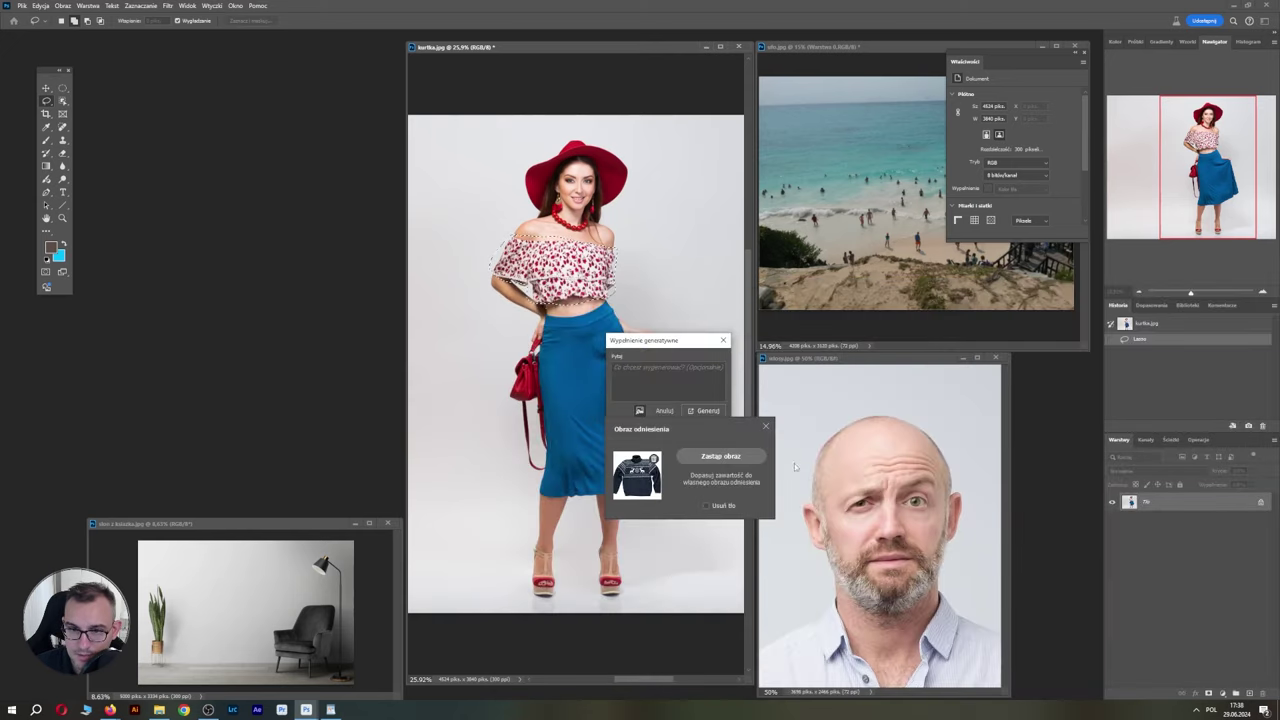
pyautogui.click(744, 456)
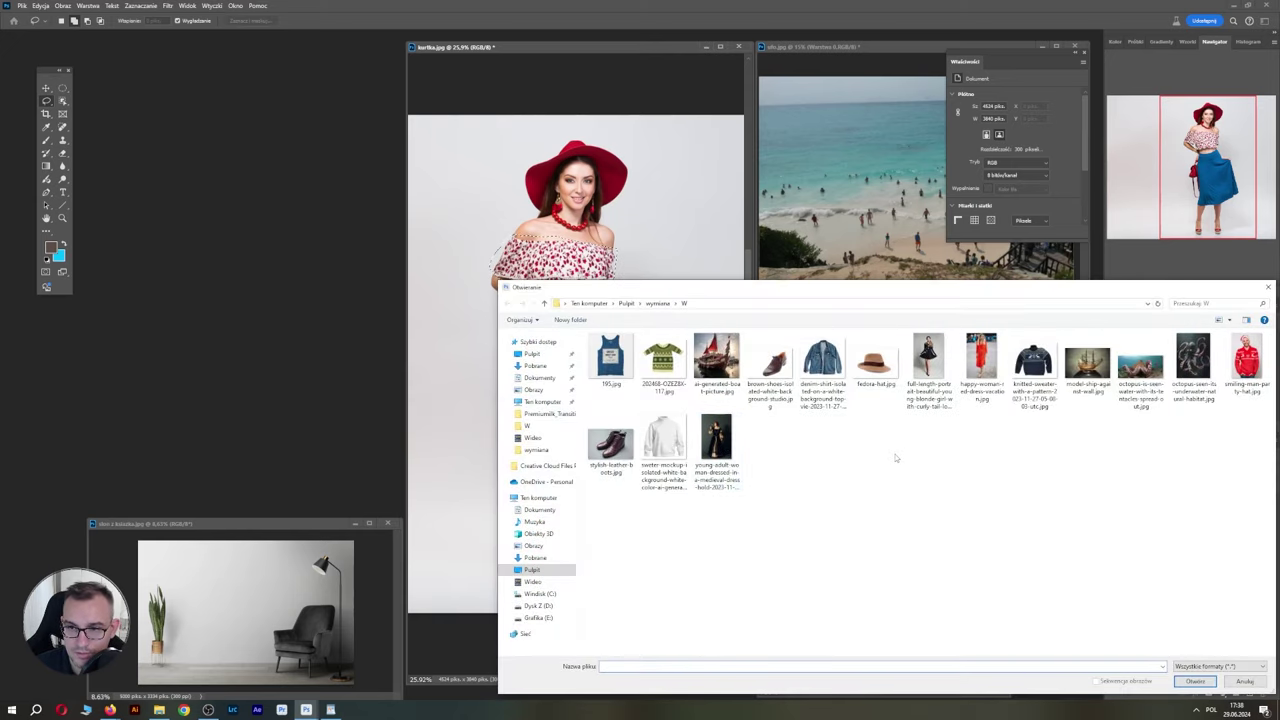
pyautogui.press('Escape')
pyautogui.click(722, 456)
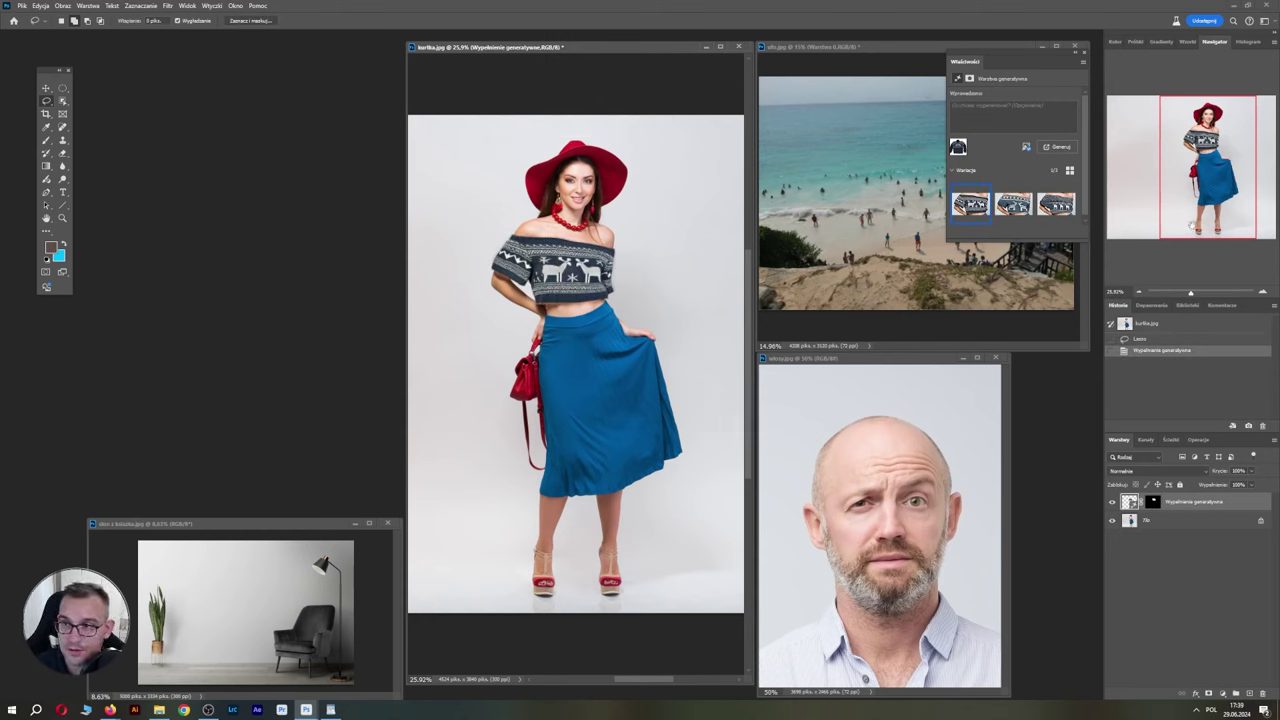
# Zoom in, cycle through the sweater variations, and settle on the three-white-deer one, enhancing its detail.
pyautogui.moveTo(1190, 292); pyautogui.dragTo(1205, 293)
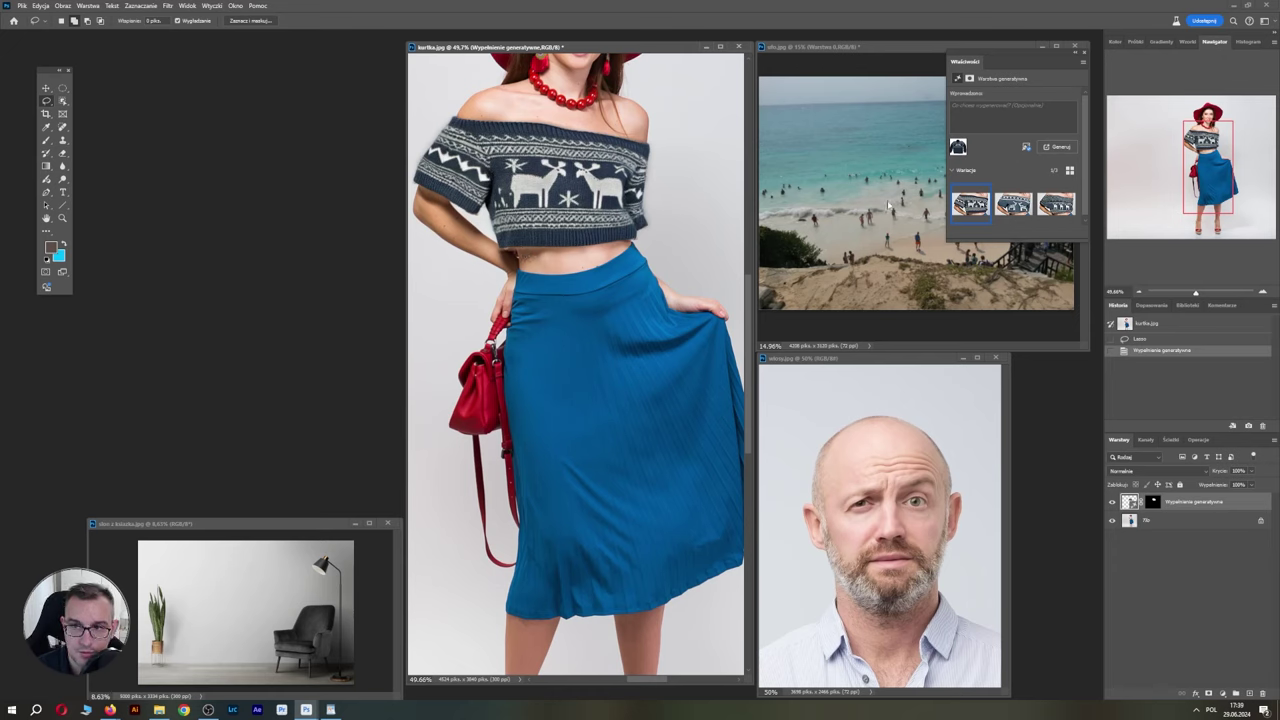
pyautogui.click(1014, 208)
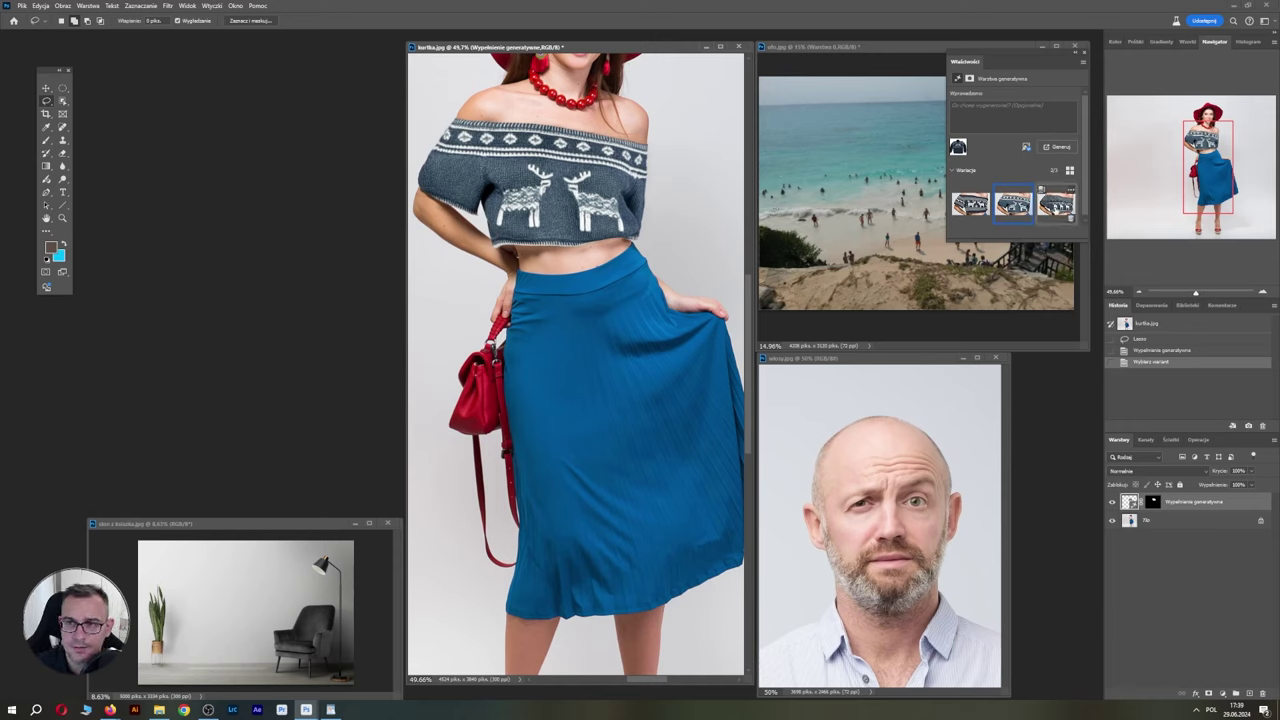
pyautogui.click(1056, 208)
pyautogui.moveTo(1013, 204)
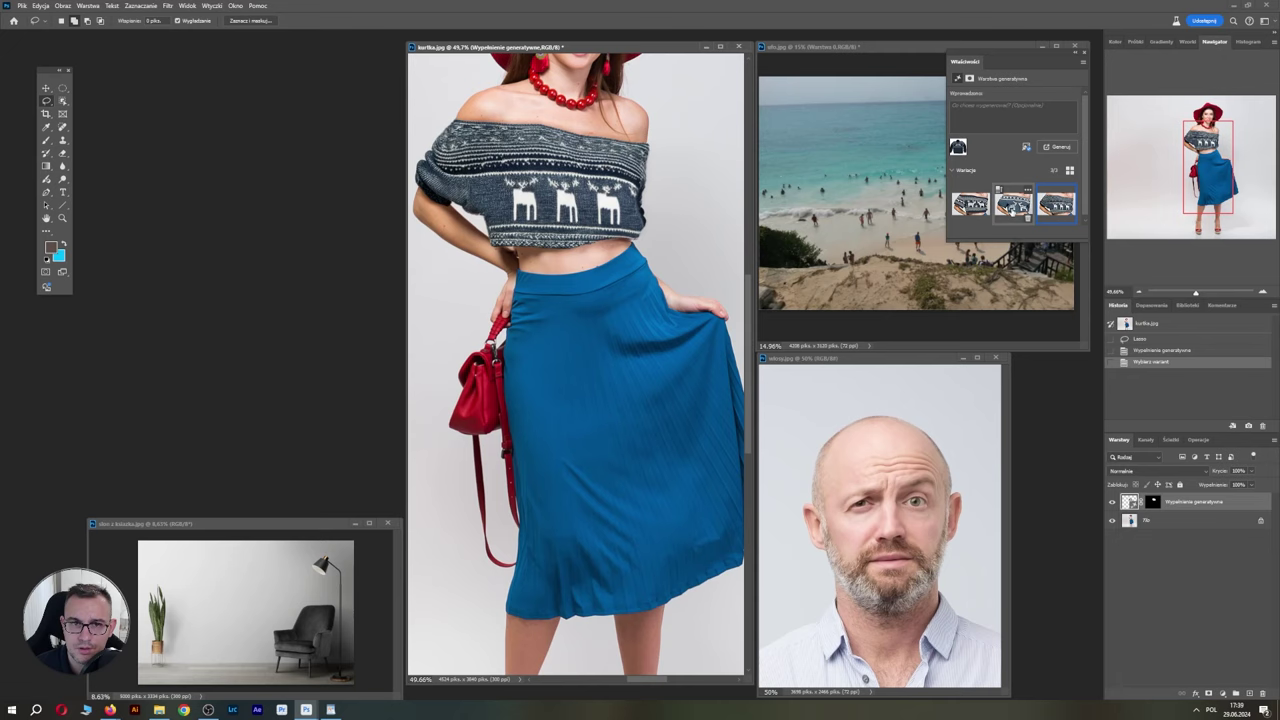
pyautogui.click(1028, 204)
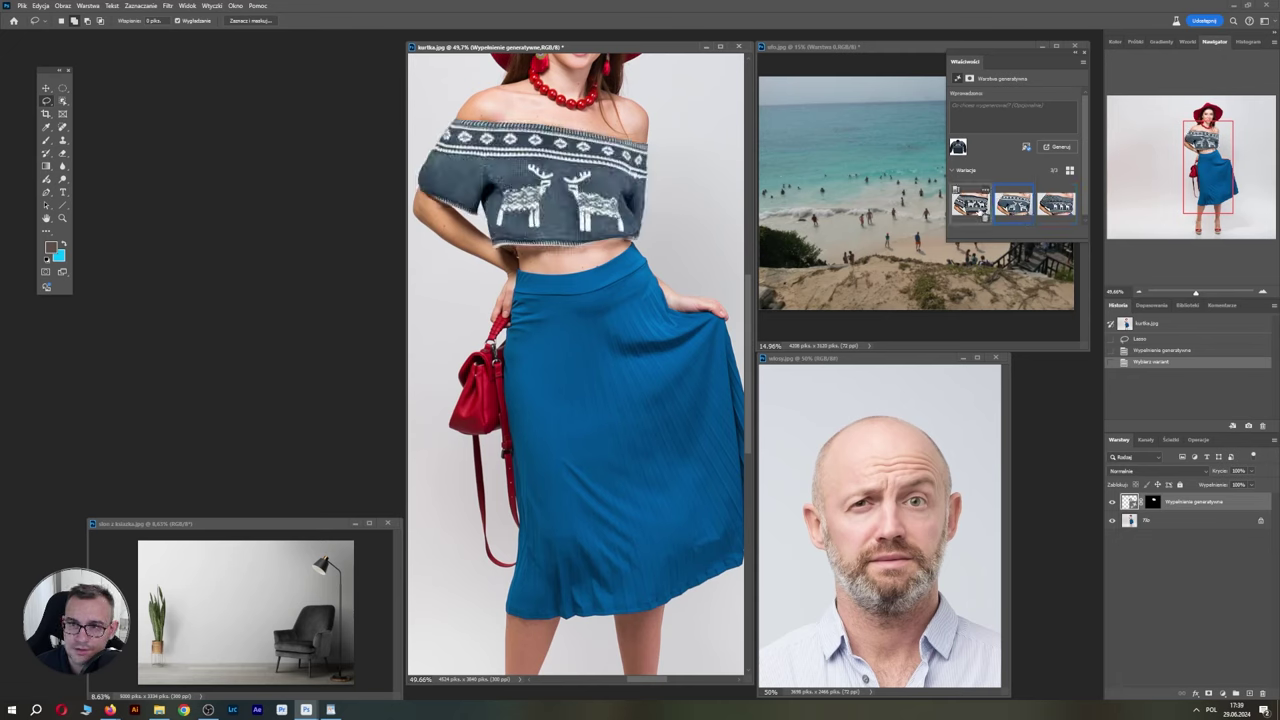
pyautogui.click(984, 212)
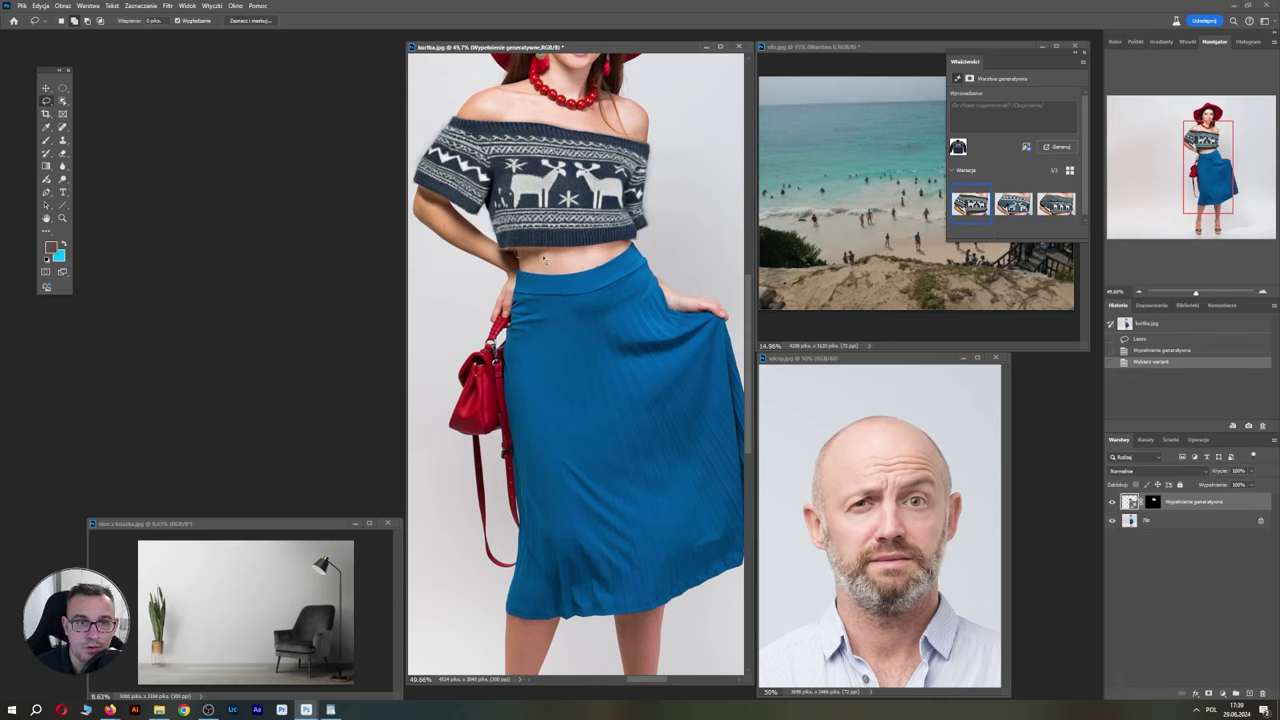
pyautogui.click(1013, 204)
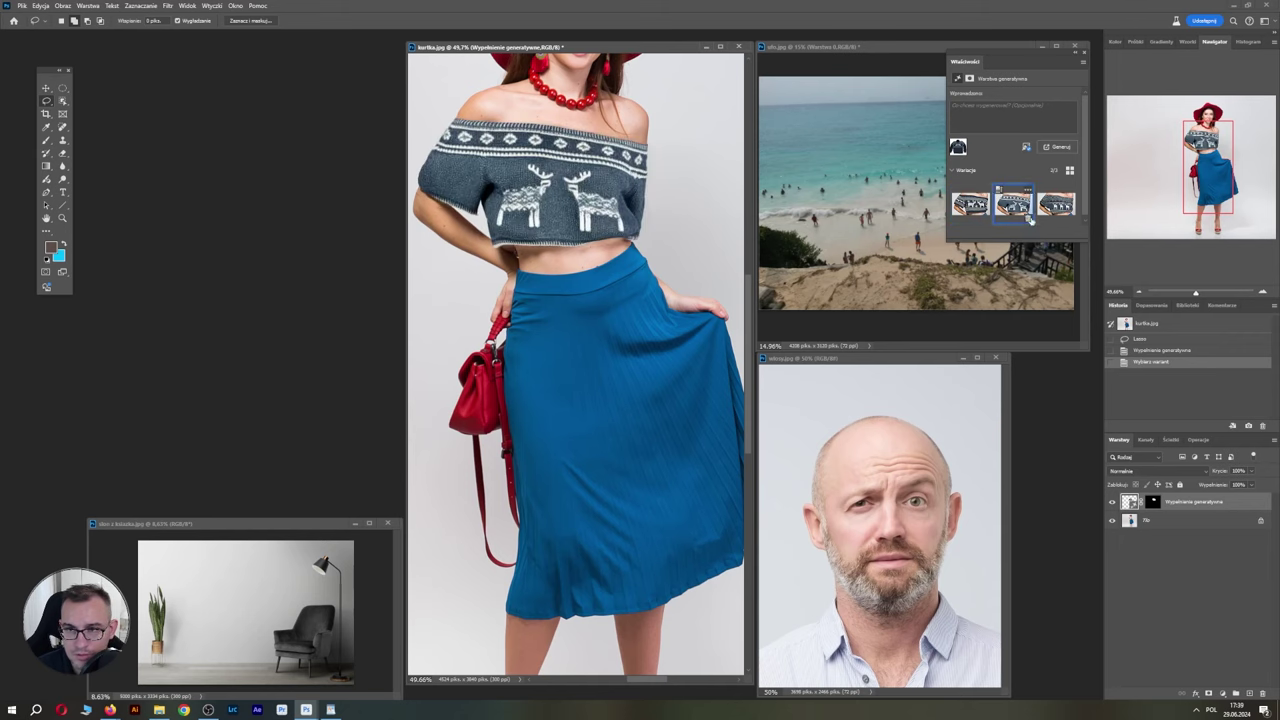
pyautogui.click(1056, 210)
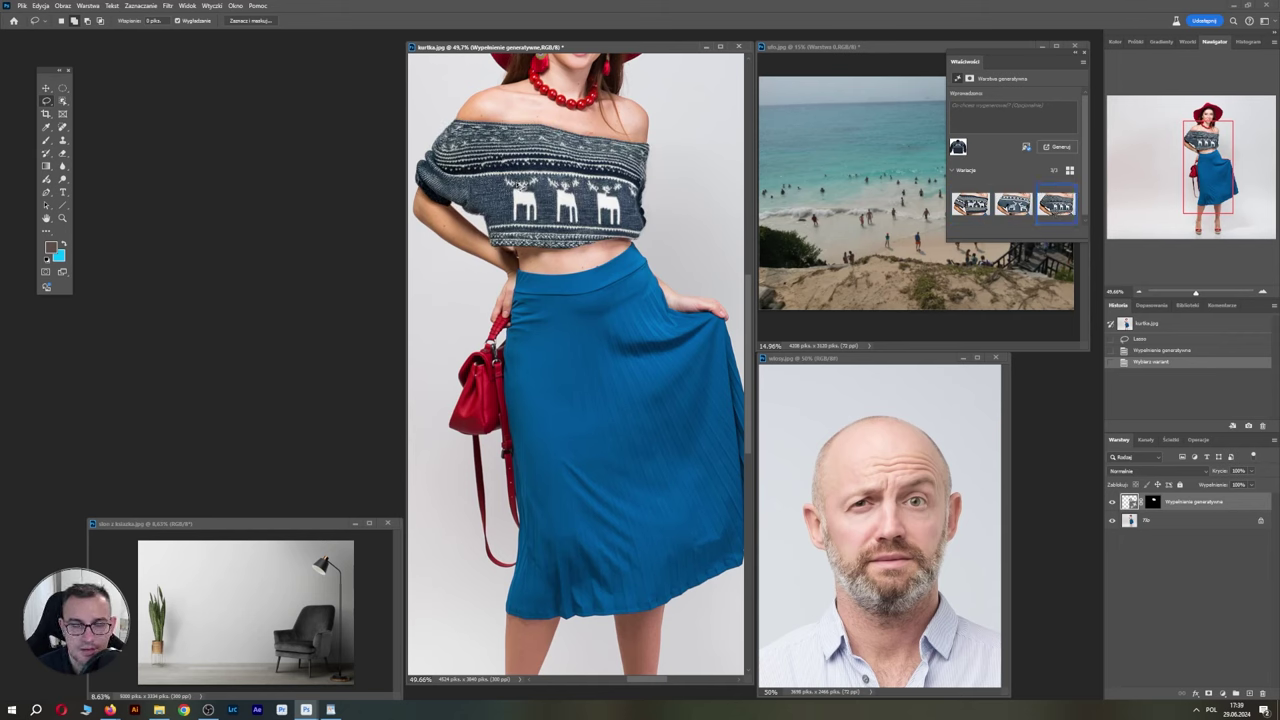
pyautogui.scroll(2, 664, 268)
pyautogui.scroll(2, 664, 268)
pyautogui.scroll(2, 664, 268)
pyautogui.moveTo(1056, 205)
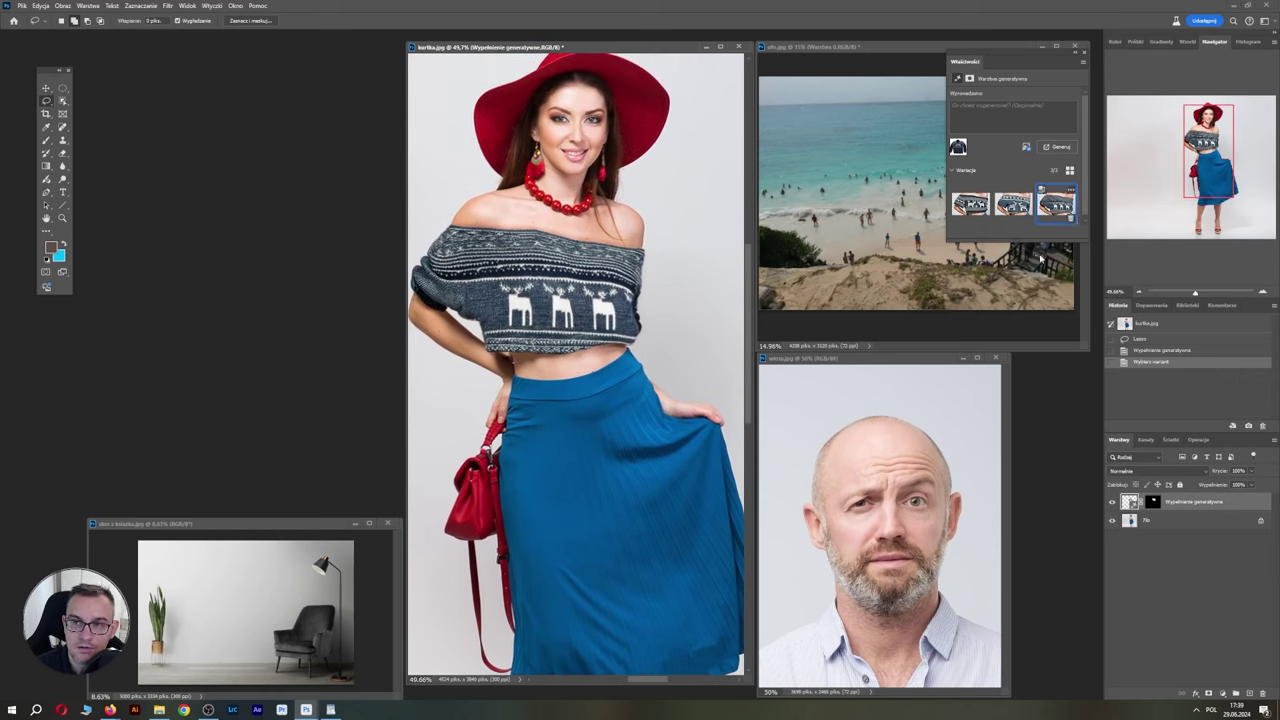
pyautogui.click(1041, 189)
pyautogui.write('czerwony sweter')
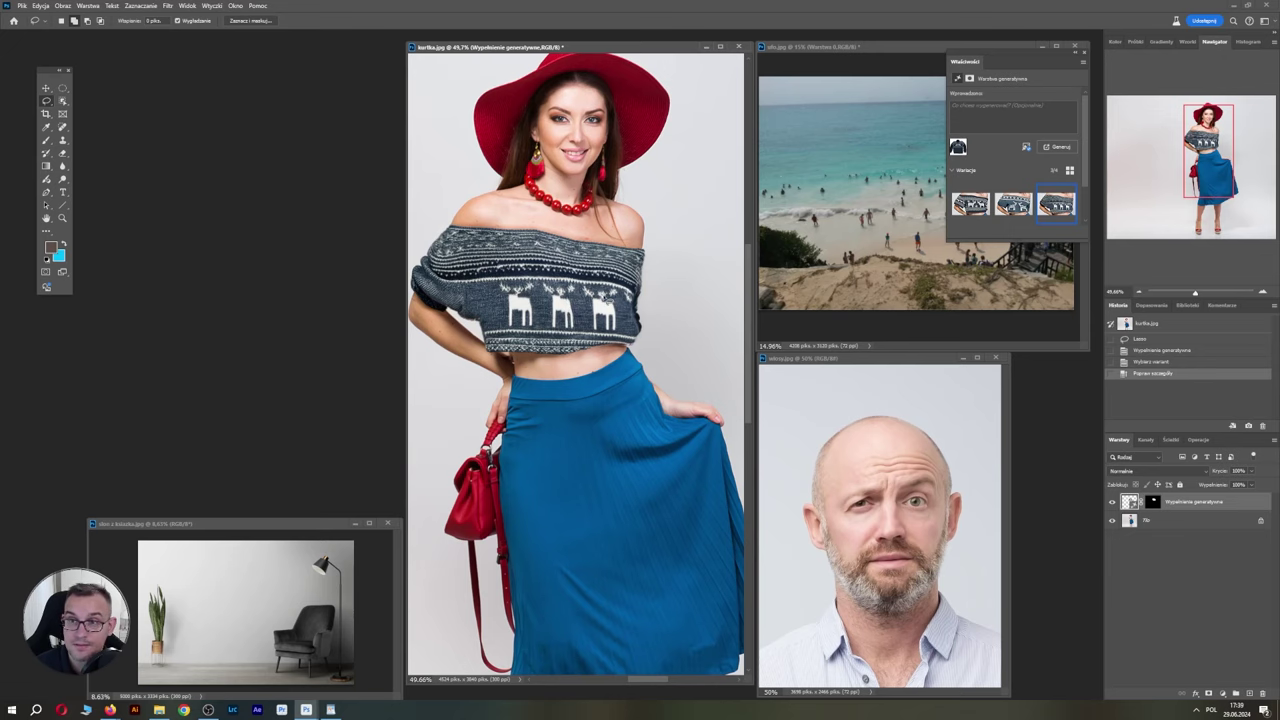
# Close the woman's photo burlika.jpg.
pyautogui.click(738, 46)
# Discard burlika.jpg changes, centre and enlarge wlosy.jpg, and lasso above the man's crown.
pyautogui.click(663, 259)
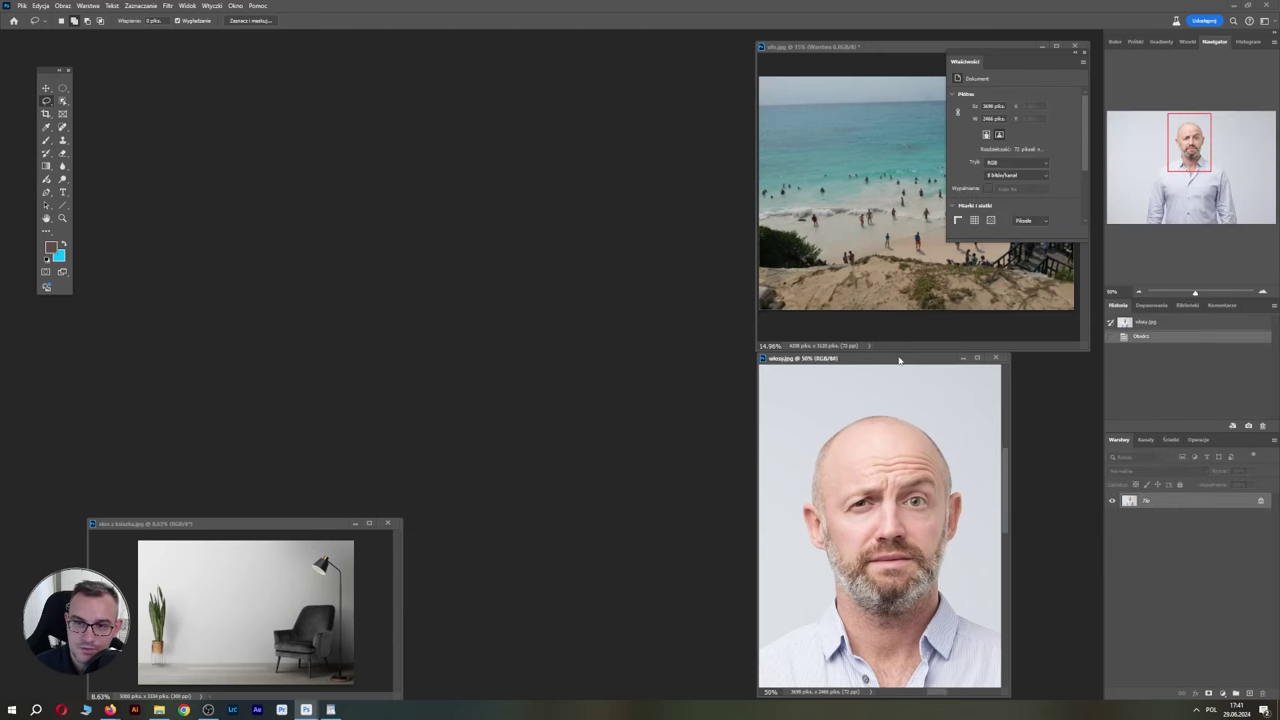
pyautogui.moveTo(900, 363); pyautogui.dragTo(580, 129)
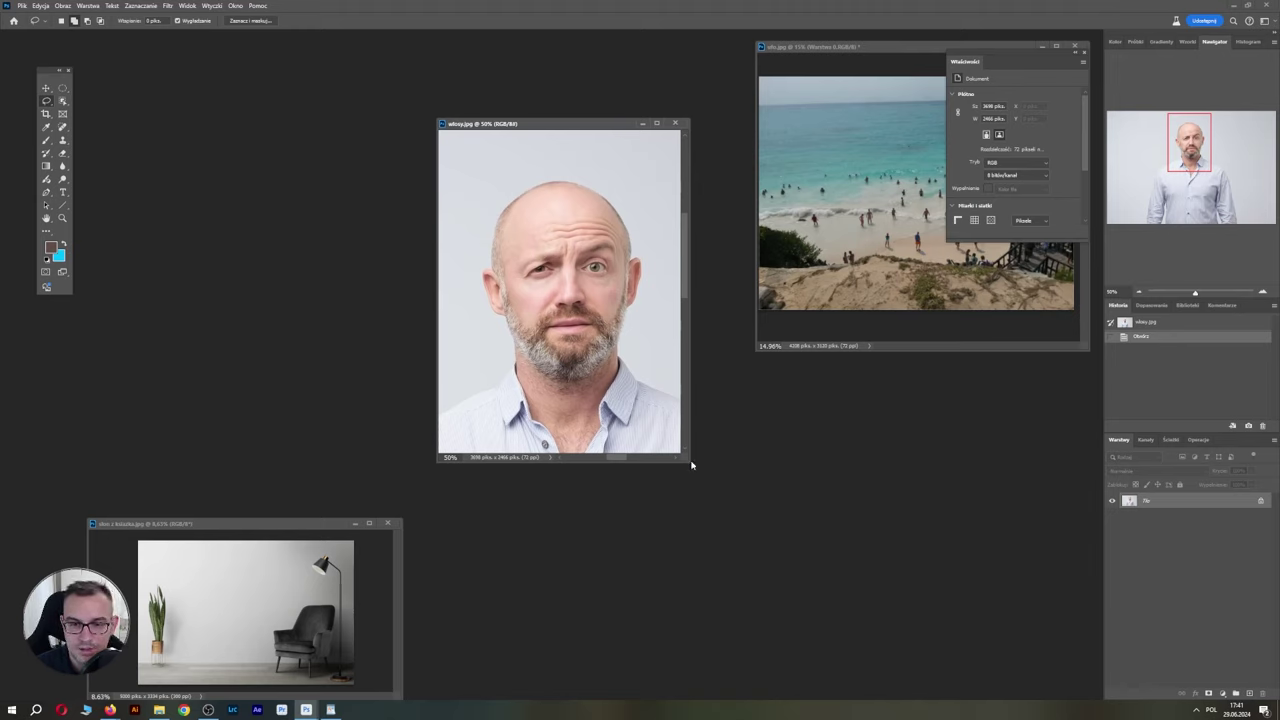
pyautogui.moveTo(690, 462); pyautogui.dragTo(716, 597)
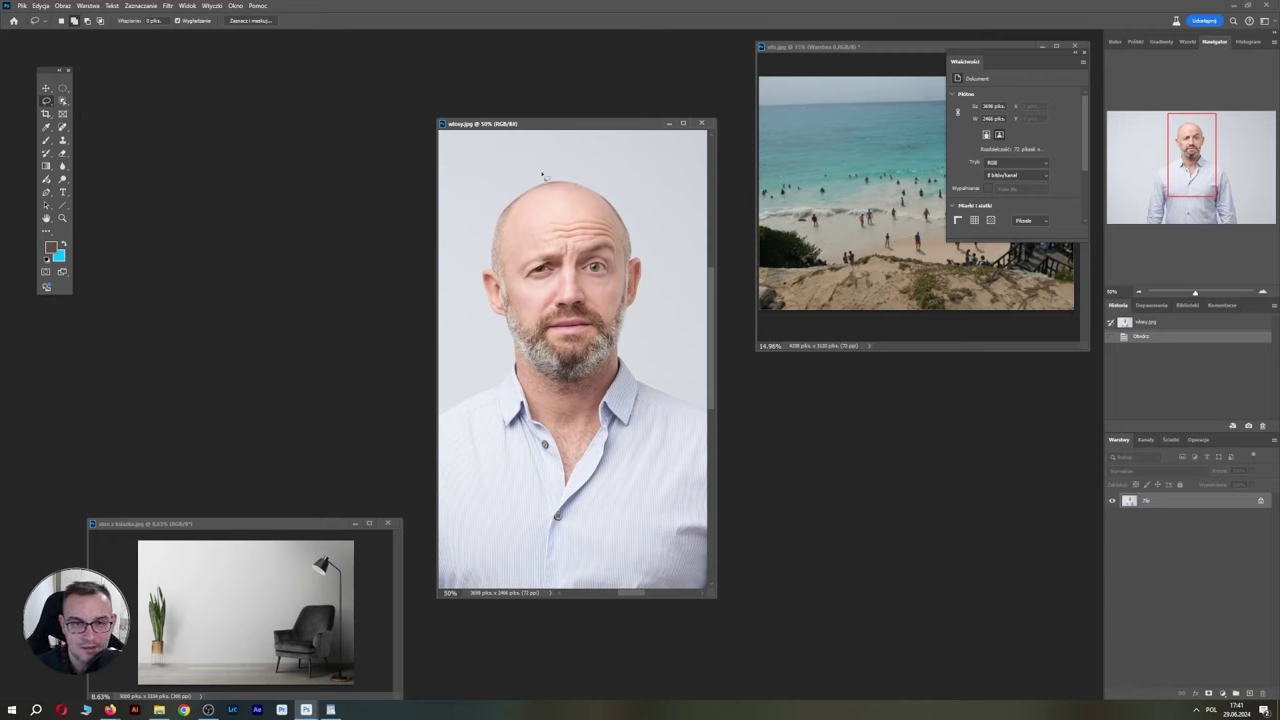
pyautogui.moveTo(520, 161)
pyautogui.mouseDown()
pyautogui.moveTo(627, 158)
pyautogui.moveTo(520, 160)
pyautogui.mouseUp()
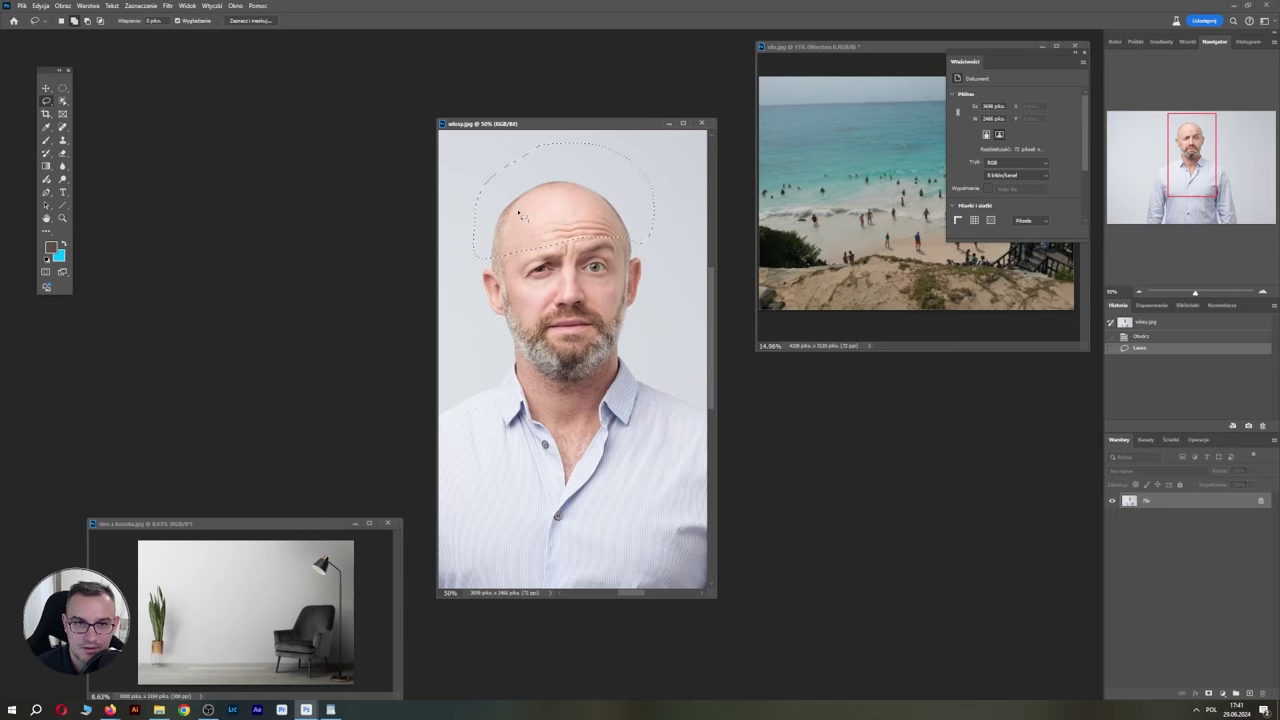
# Run Generative Fill on the head selection with the prompt 'brown hair'.
pyautogui.rightClick(579, 201)
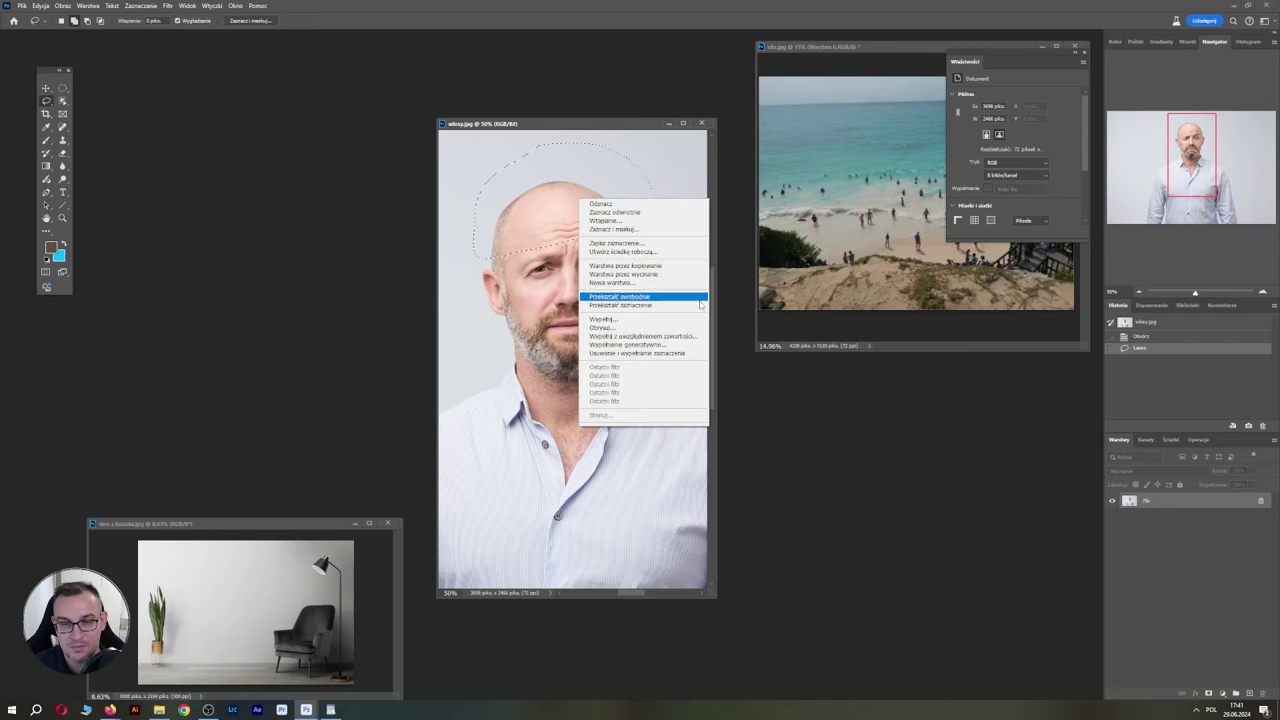
pyautogui.click(653, 347)
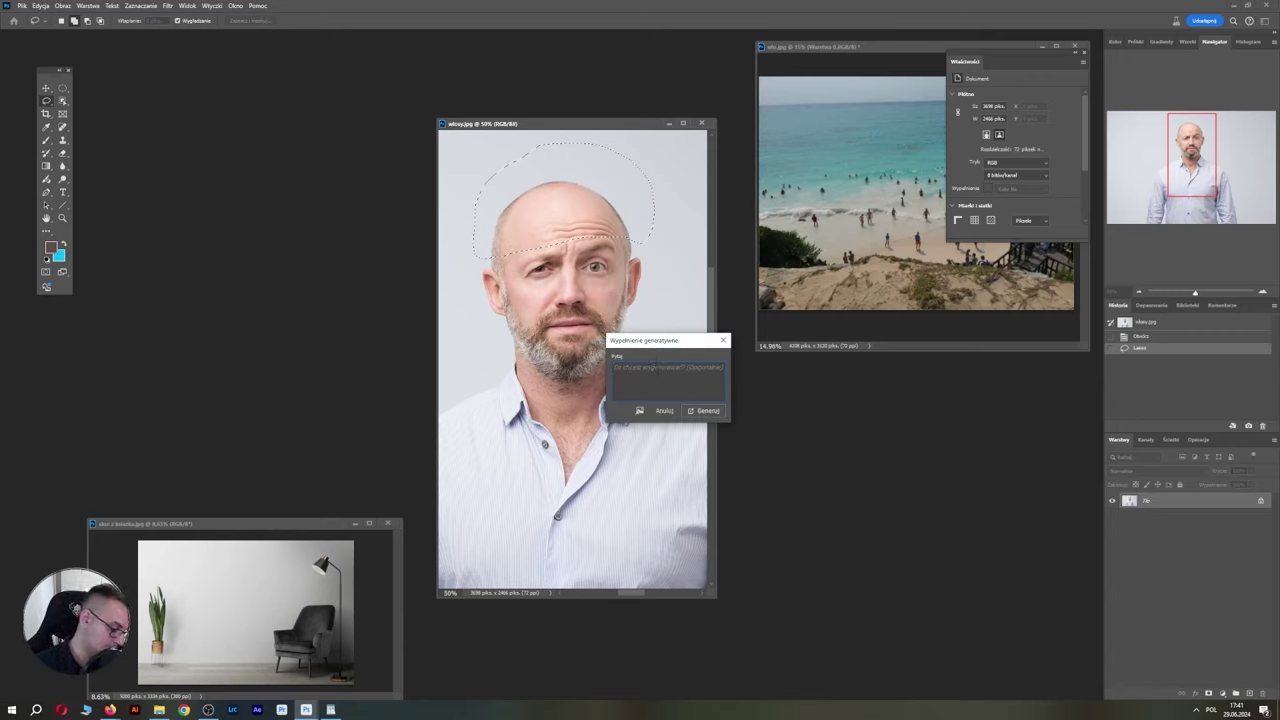
pyautogui.write('brow')
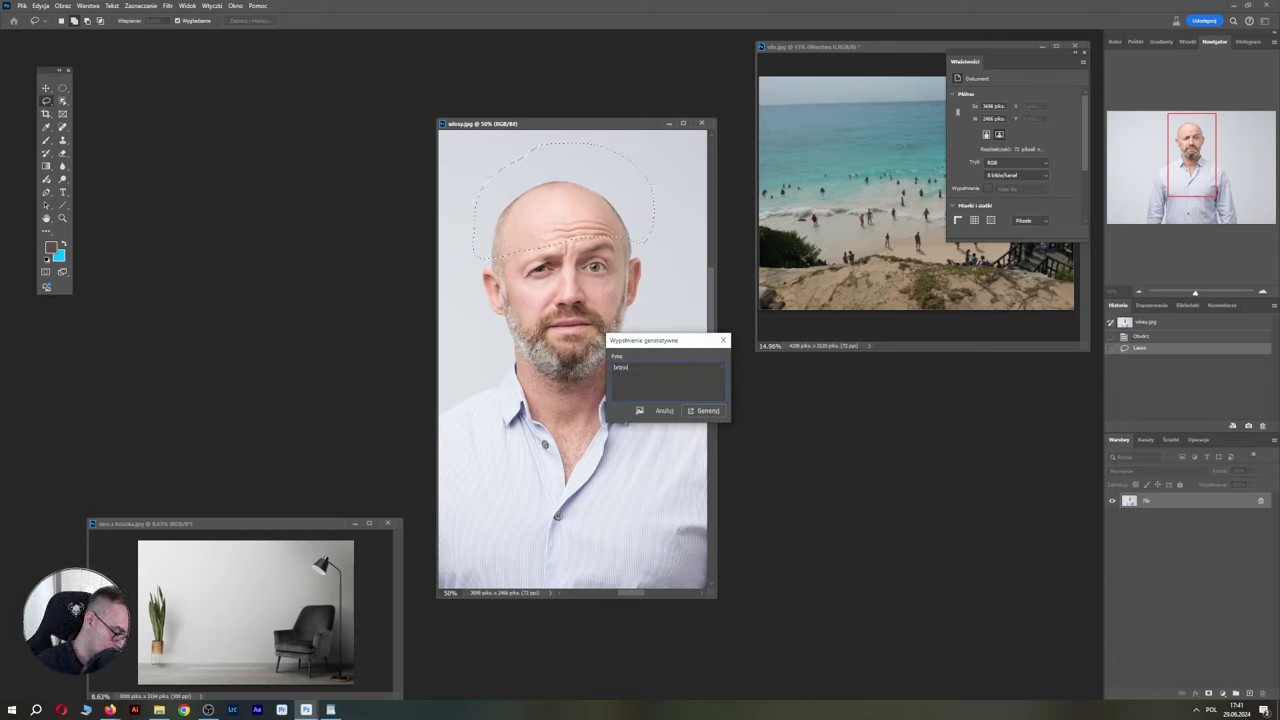
pyautogui.write('n hai')
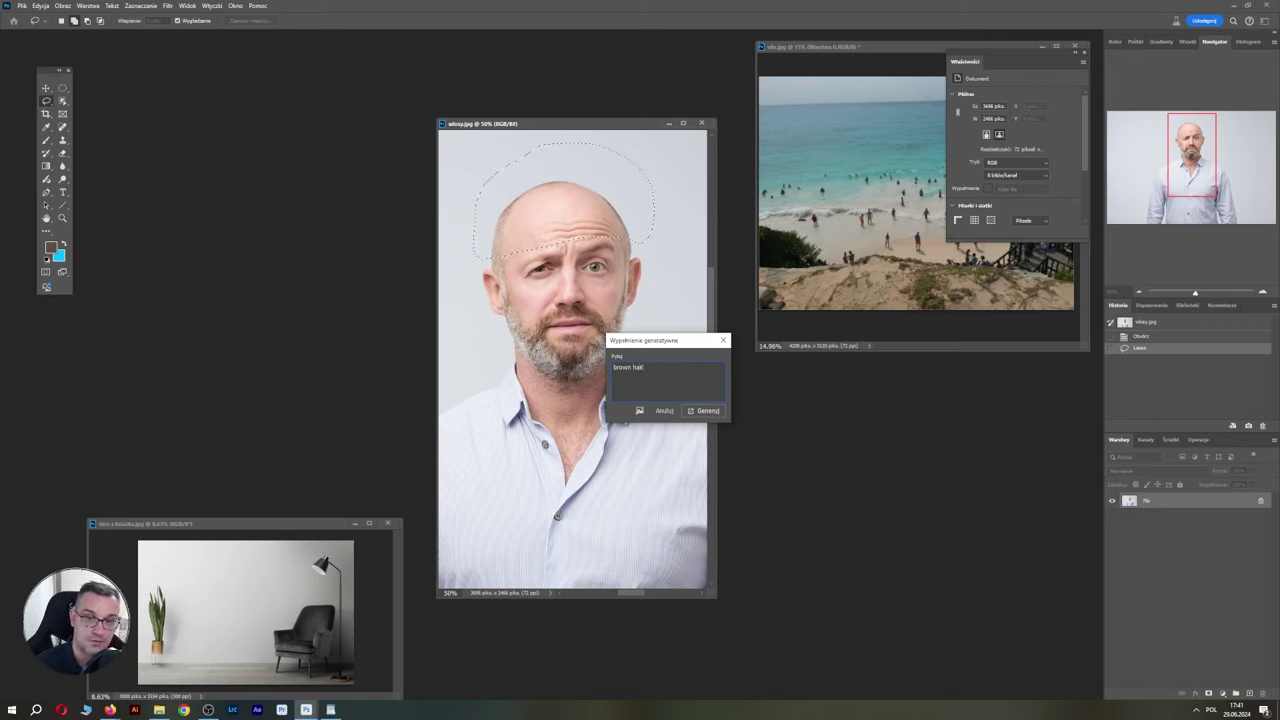
pyautogui.write('r')
pyautogui.click(705, 411)
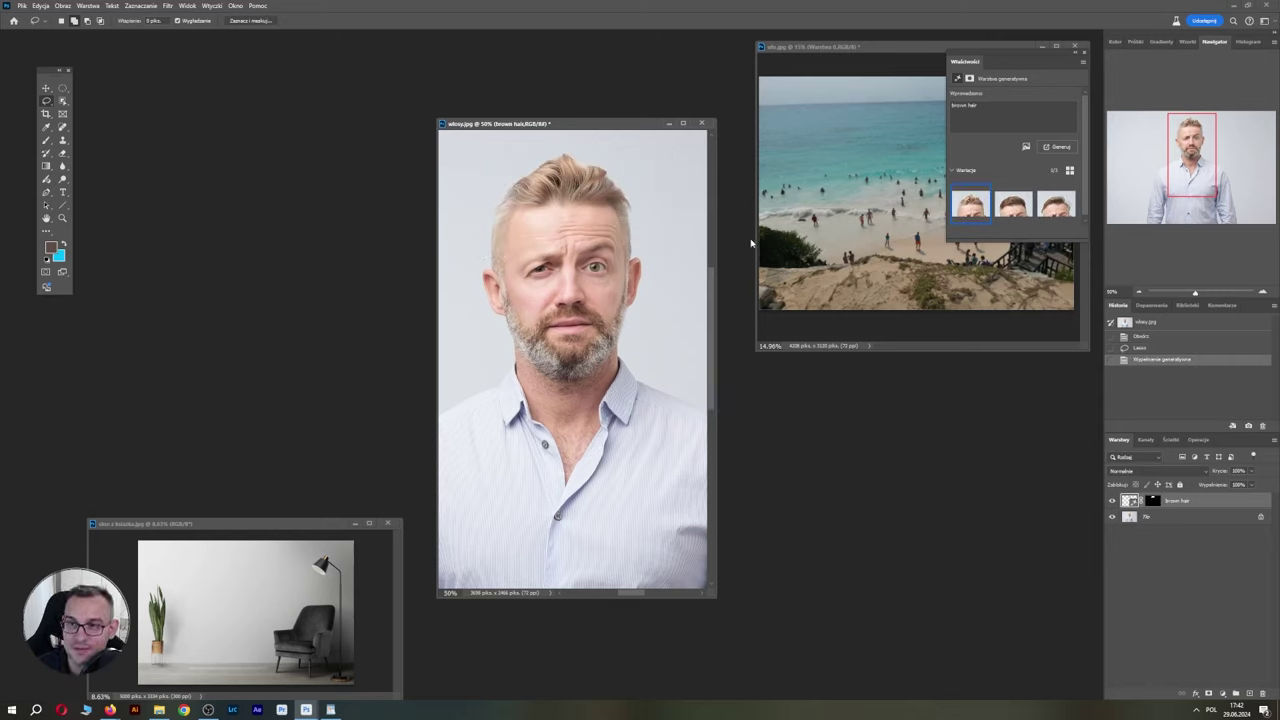
# Compare the three hair variations and settle on the short dark brown one.
pyautogui.click(1010, 200)
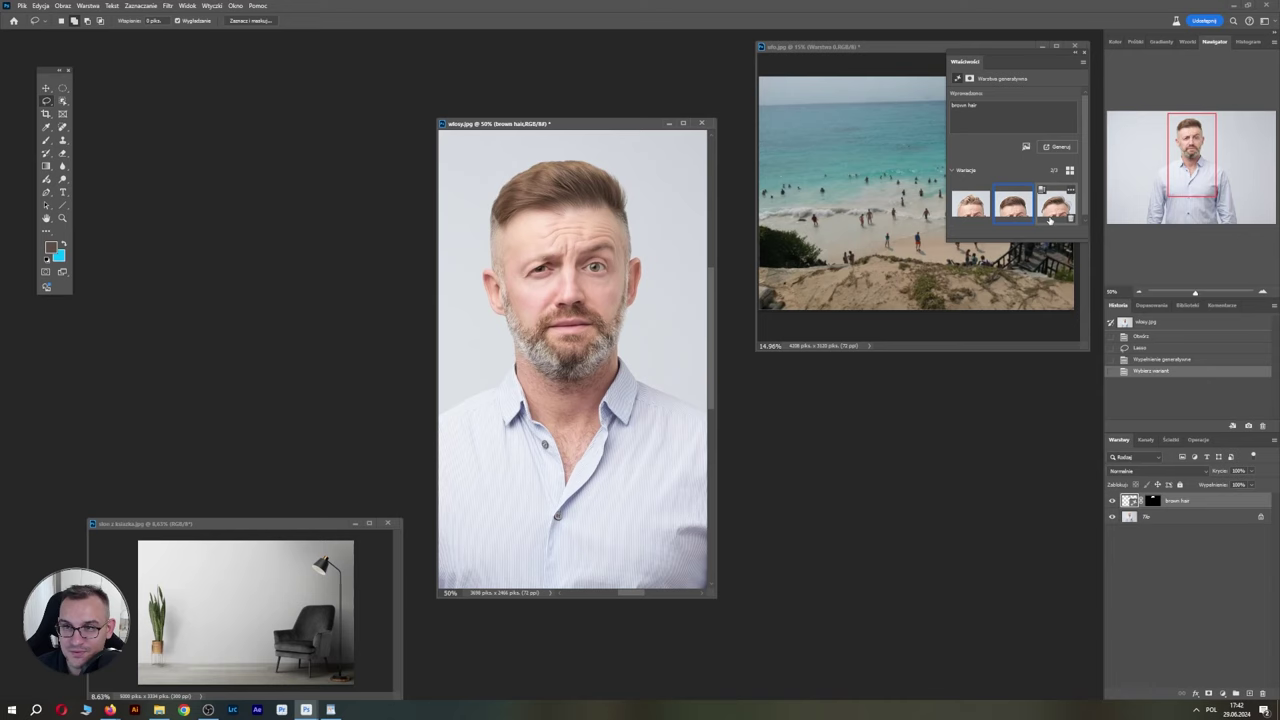
pyautogui.click(1046, 222)
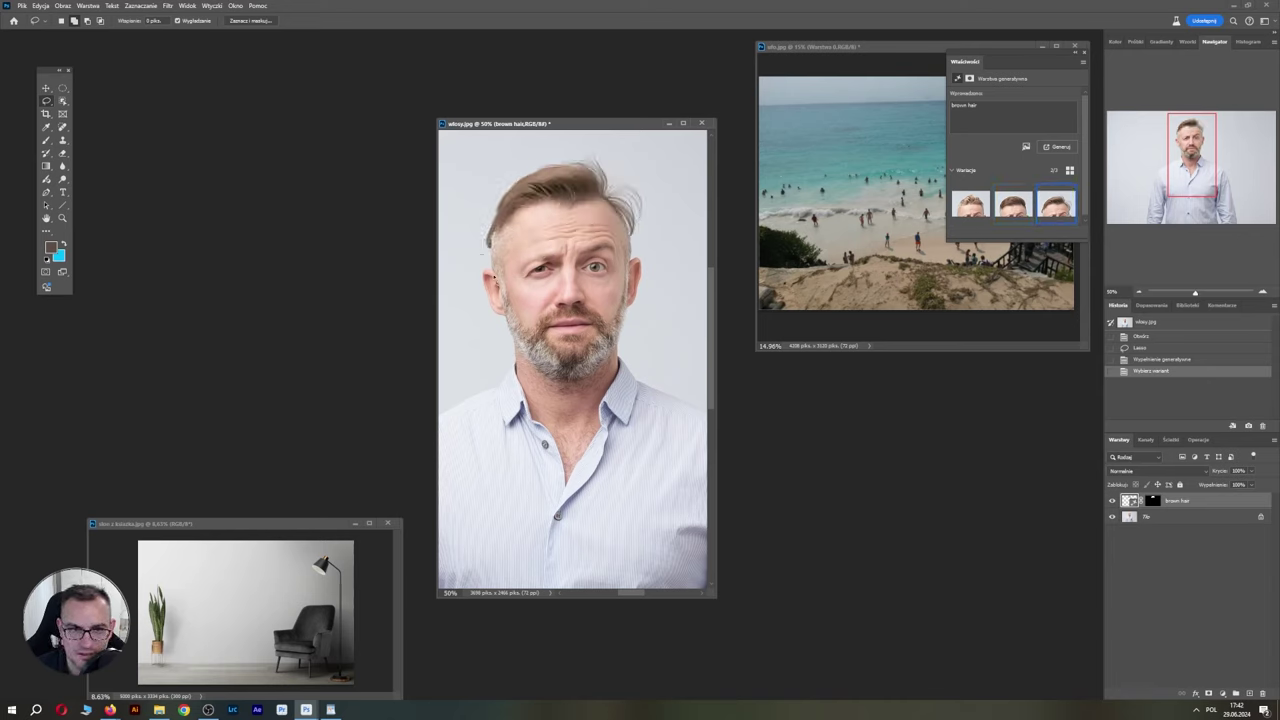
pyautogui.click(1000, 192)
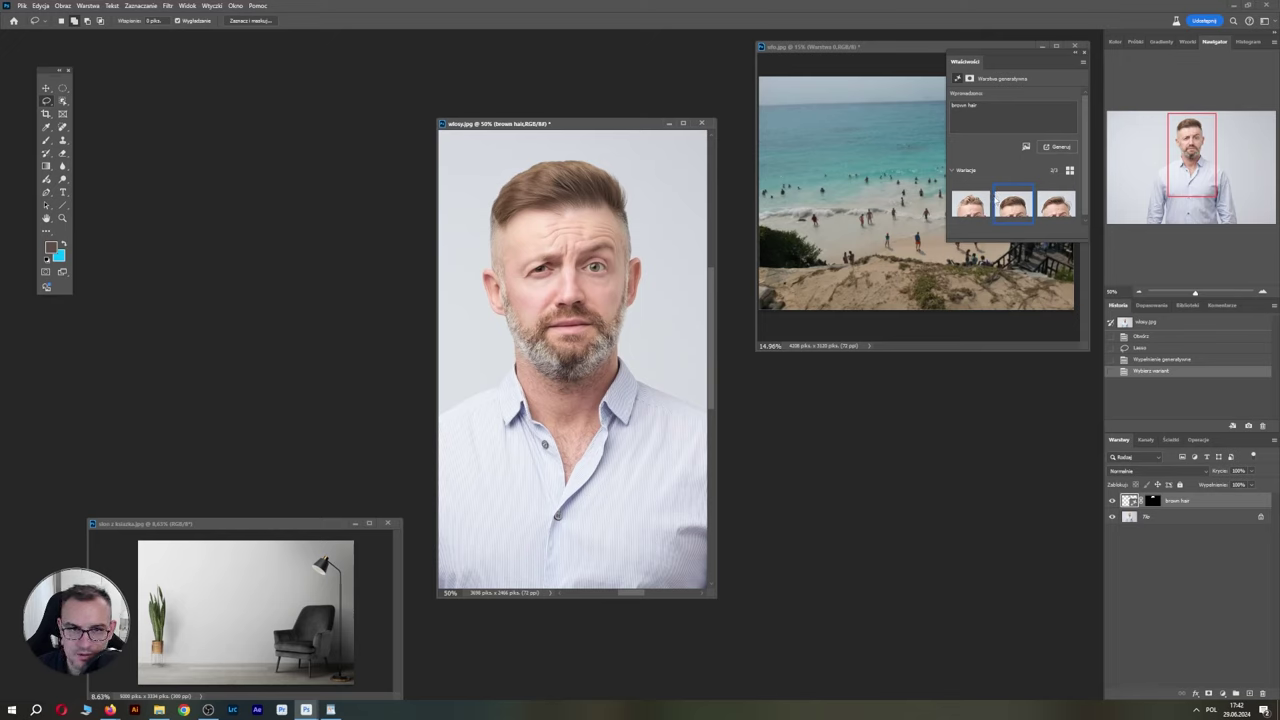
pyautogui.moveTo(1012, 205)
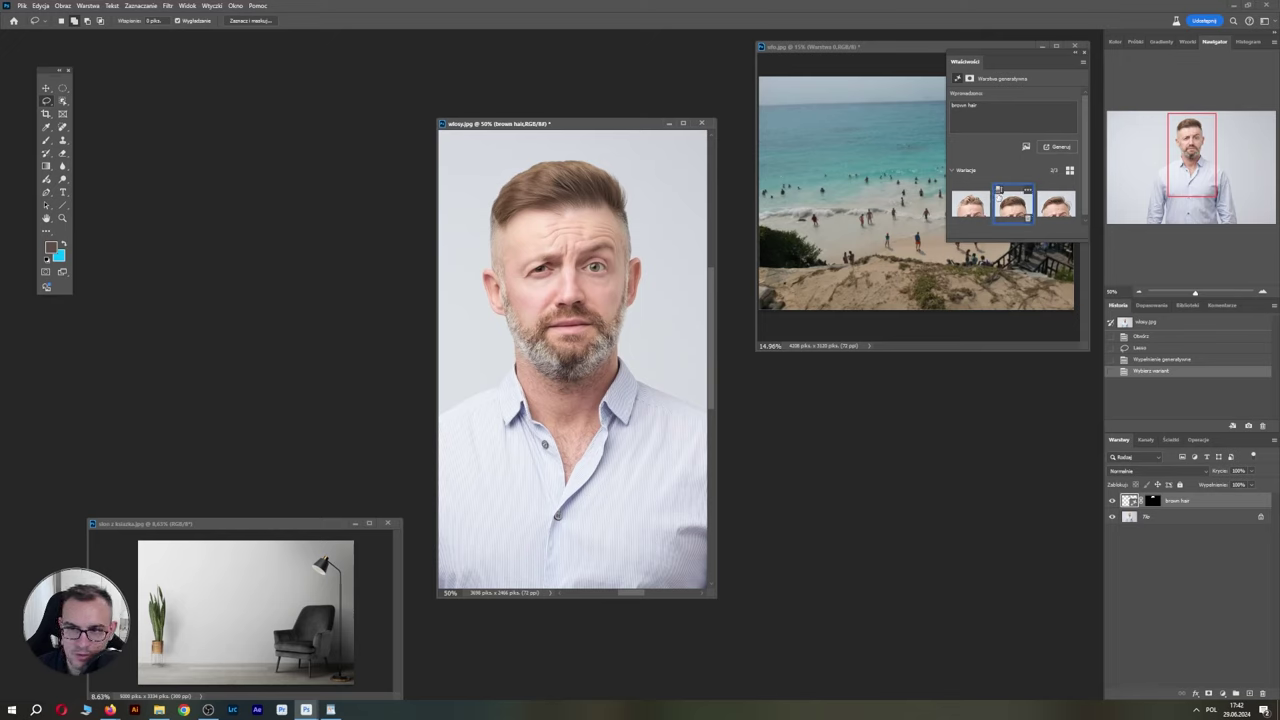
pyautogui.click(968, 202)
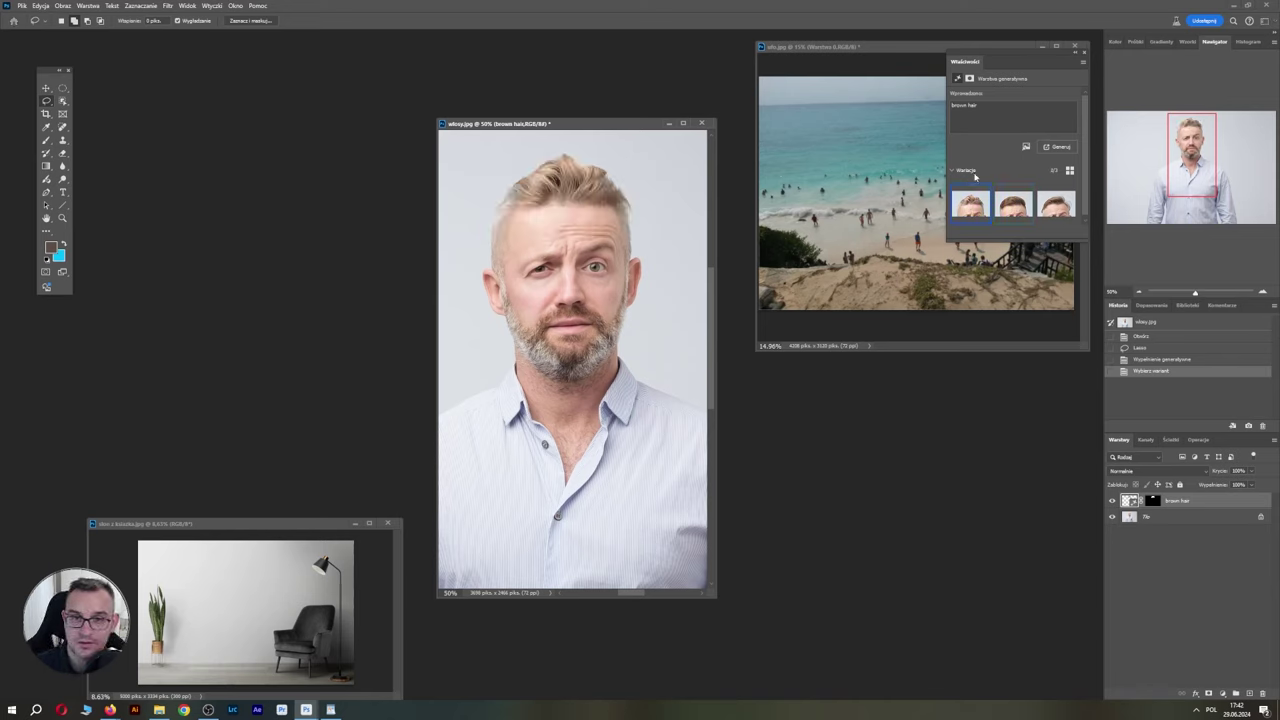
pyautogui.click(1013, 204)
# Toggle the hair layer's visibility to compare against the bald original.
pyautogui.click(1112, 500)
pyautogui.click(1112, 500)
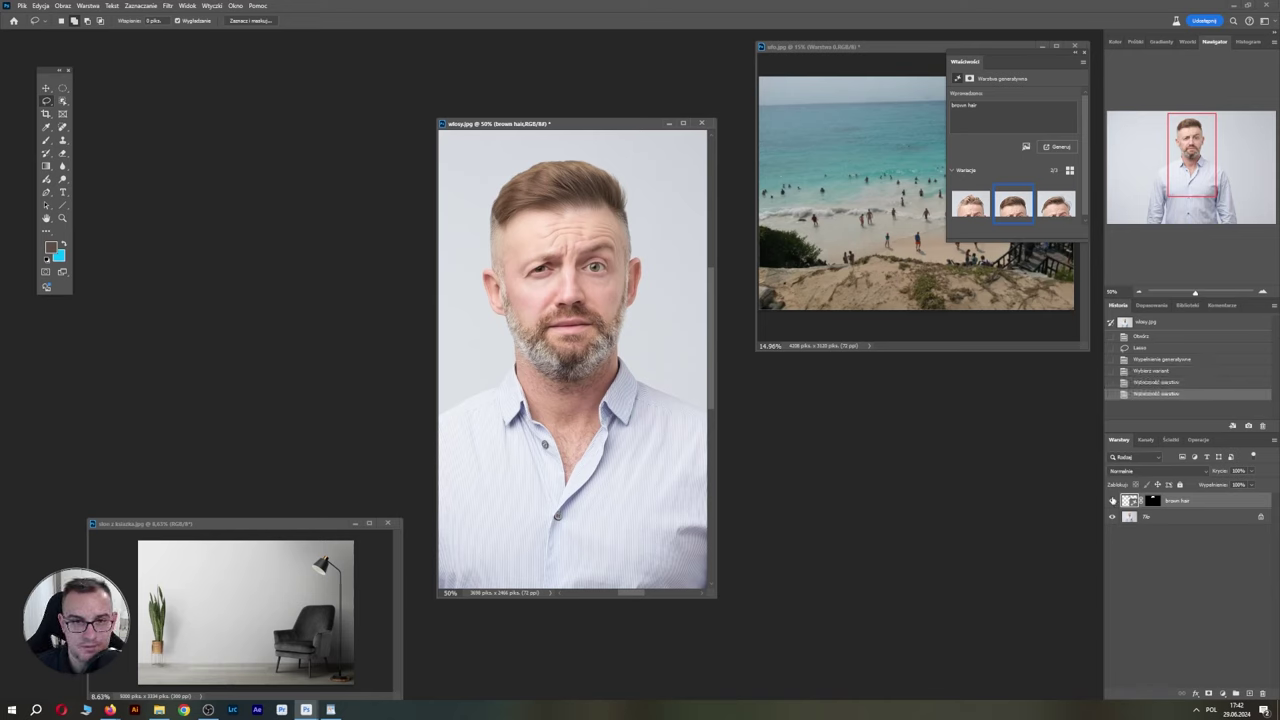
pyautogui.click(1112, 500)
pyautogui.click(1112, 500)
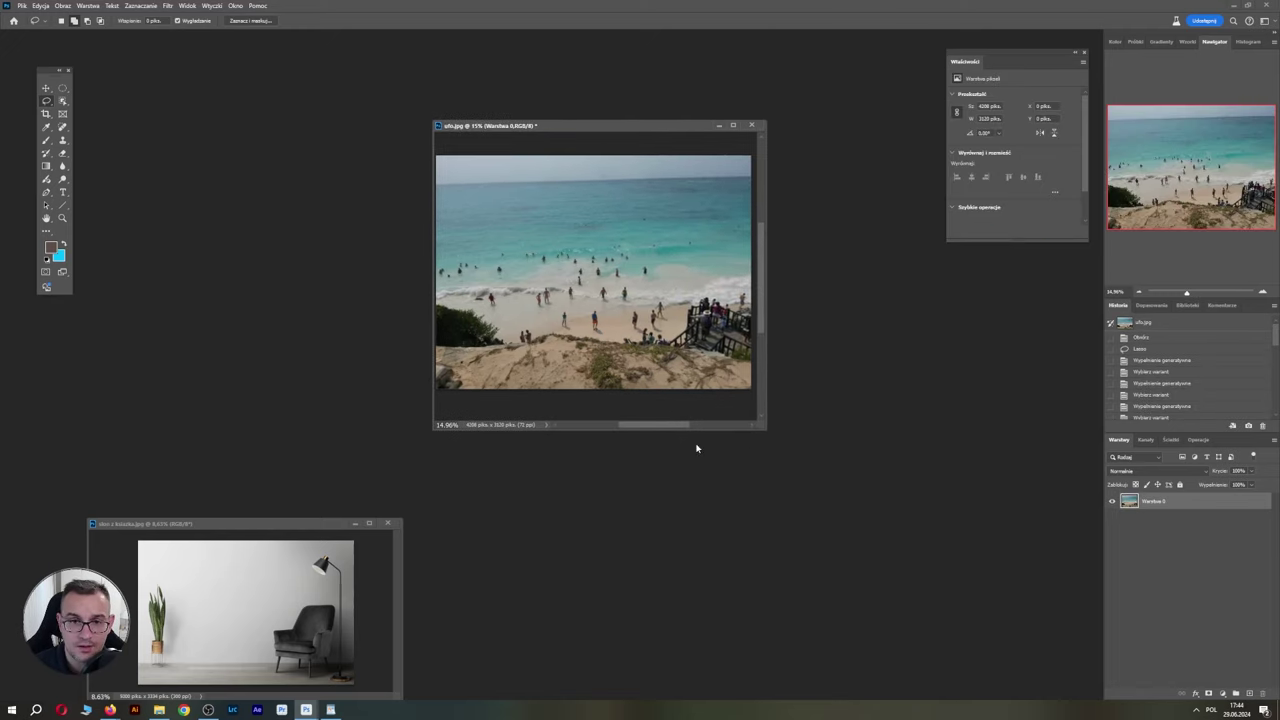
# Enlarge and zoom the ufo.jpg window, then lasso an oval of sea by the horizon.
pyautogui.moveTo(767, 436); pyautogui.dragTo(918, 500)
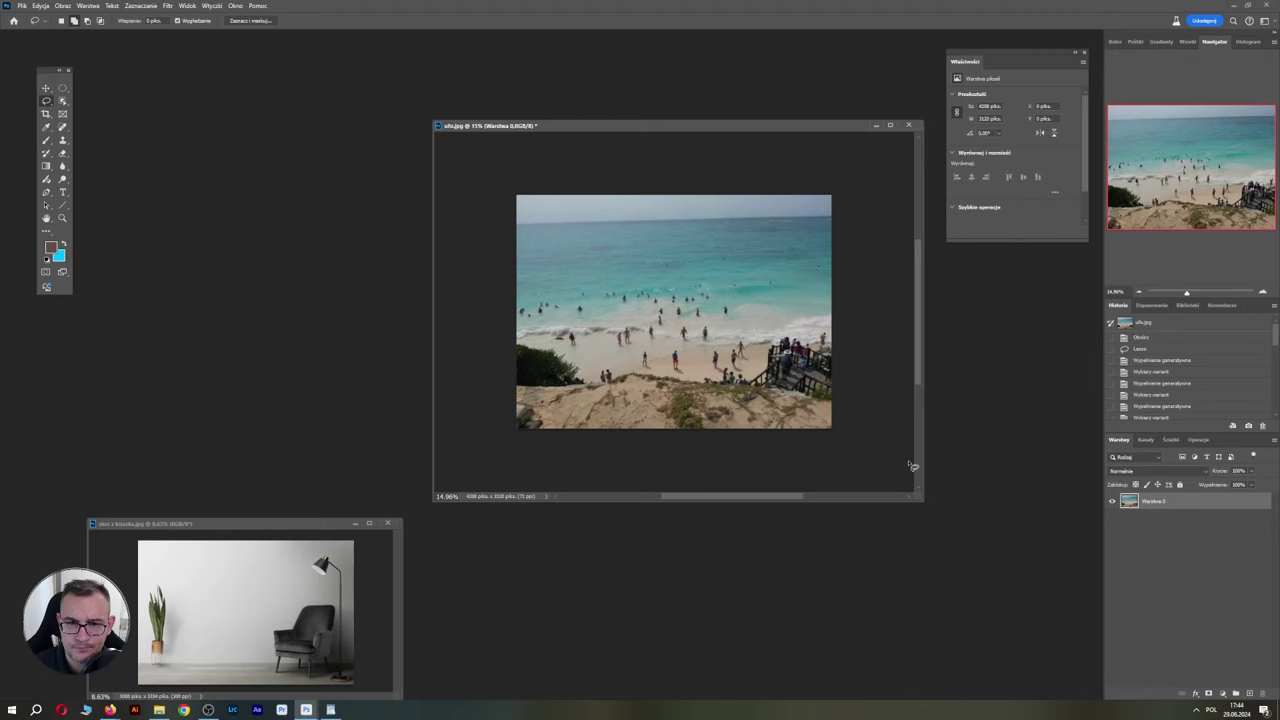
pyautogui.moveTo(789, 129); pyautogui.dragTo(617, 57)
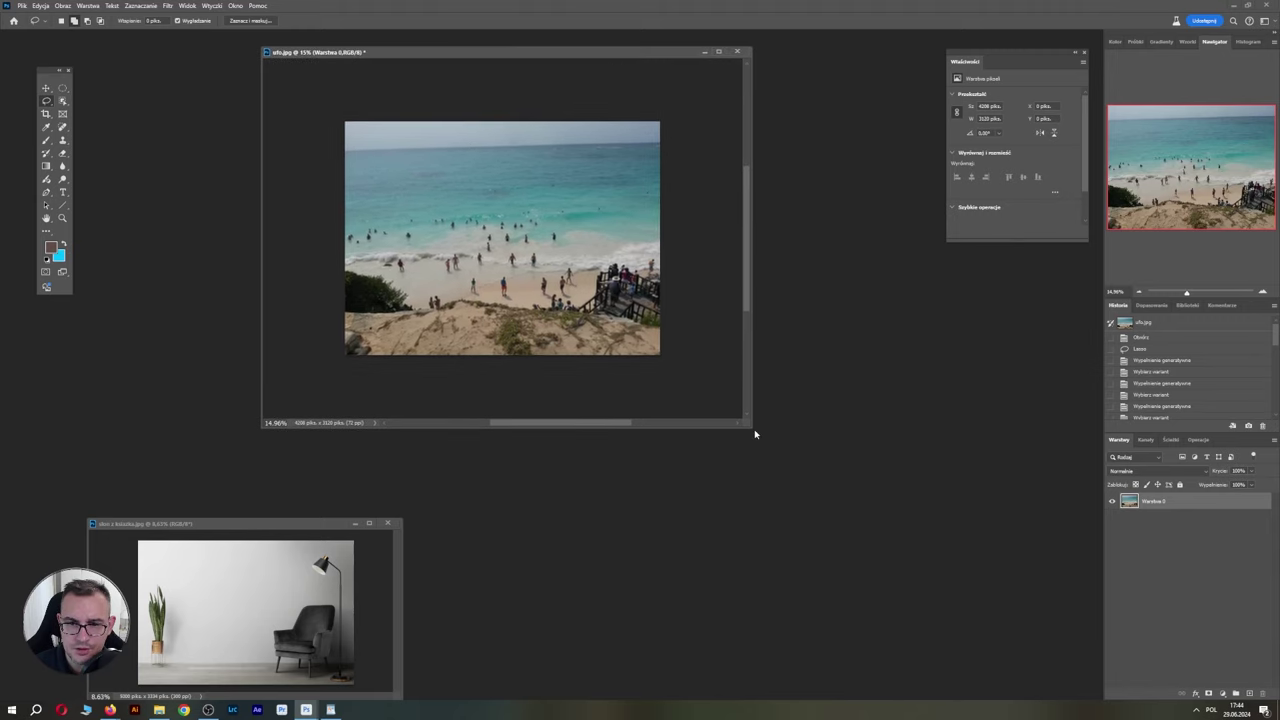
pyautogui.moveTo(749, 427); pyautogui.dragTo(889, 517)
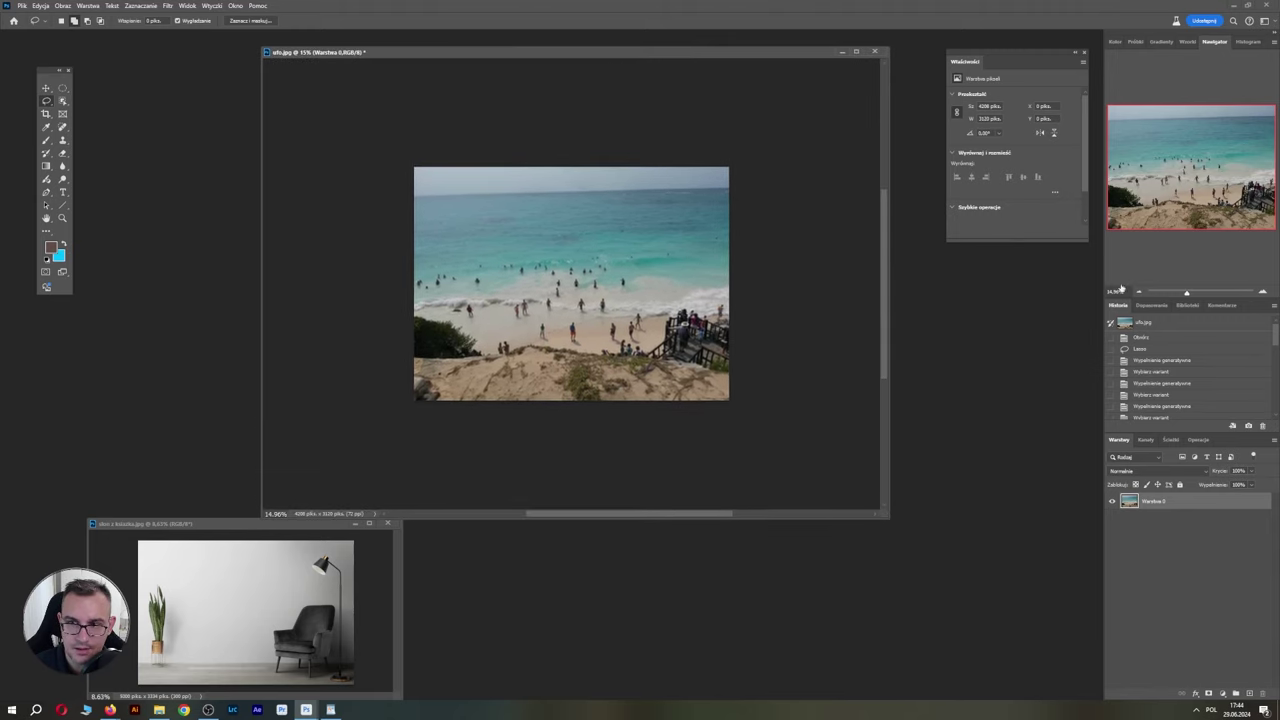
pyautogui.moveTo(1187, 292); pyautogui.dragTo(1188, 292)
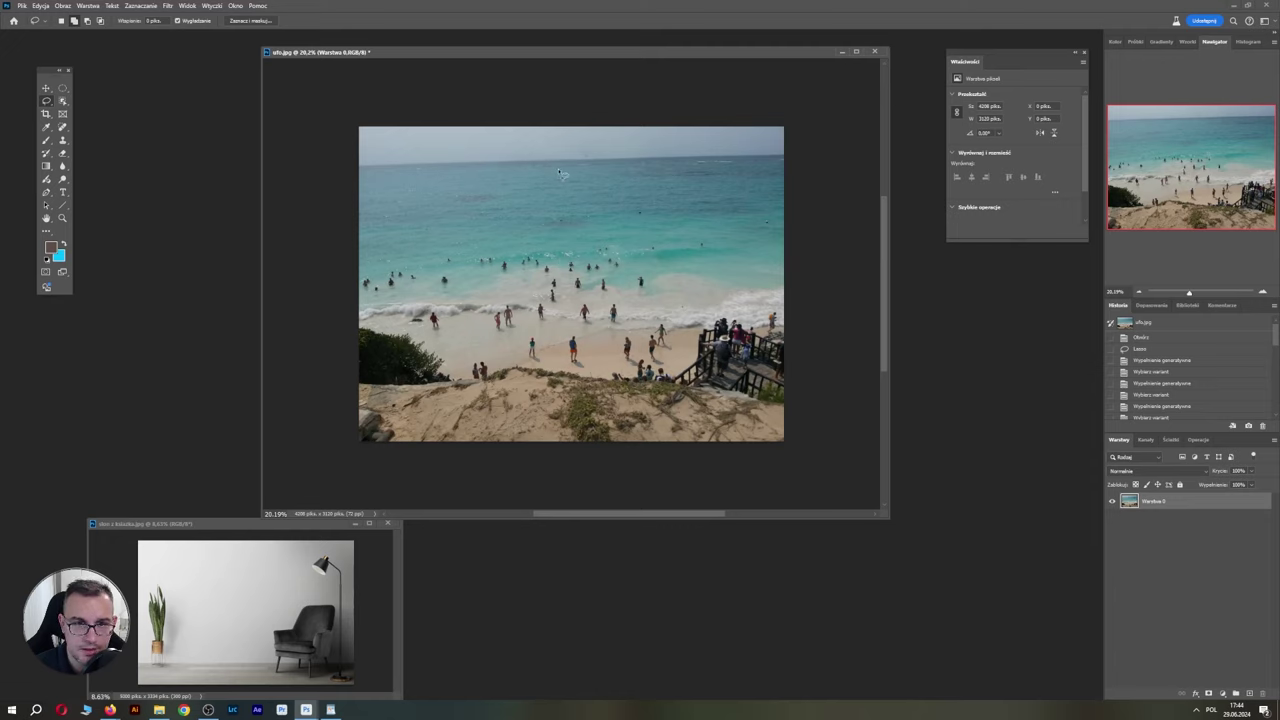
pyautogui.moveTo(550, 163)
pyautogui.mouseDown()
pyautogui.moveTo(465, 152)
pyautogui.moveTo(552, 146)
pyautogui.mouseUp()
# Run Generative Fill on the sea selection with the prompt 'wielka ośmiornica'.
pyautogui.rightClick(596, 205)
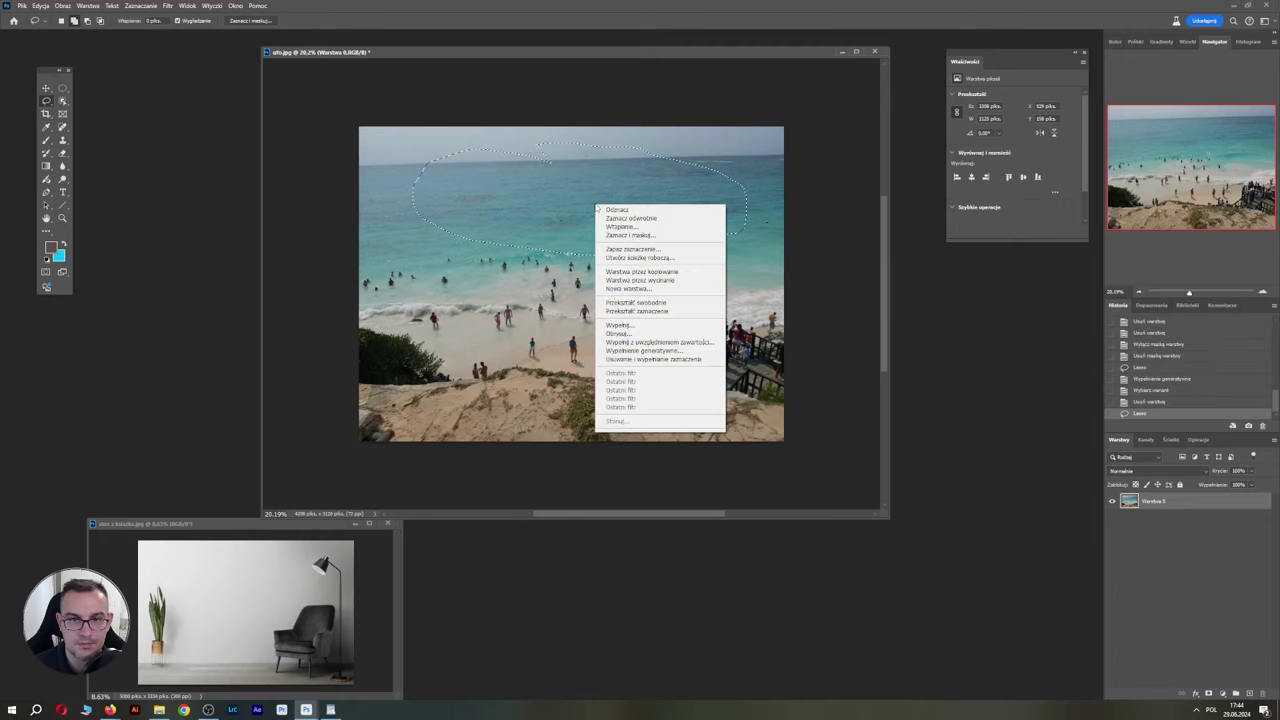
pyautogui.click(661, 352)
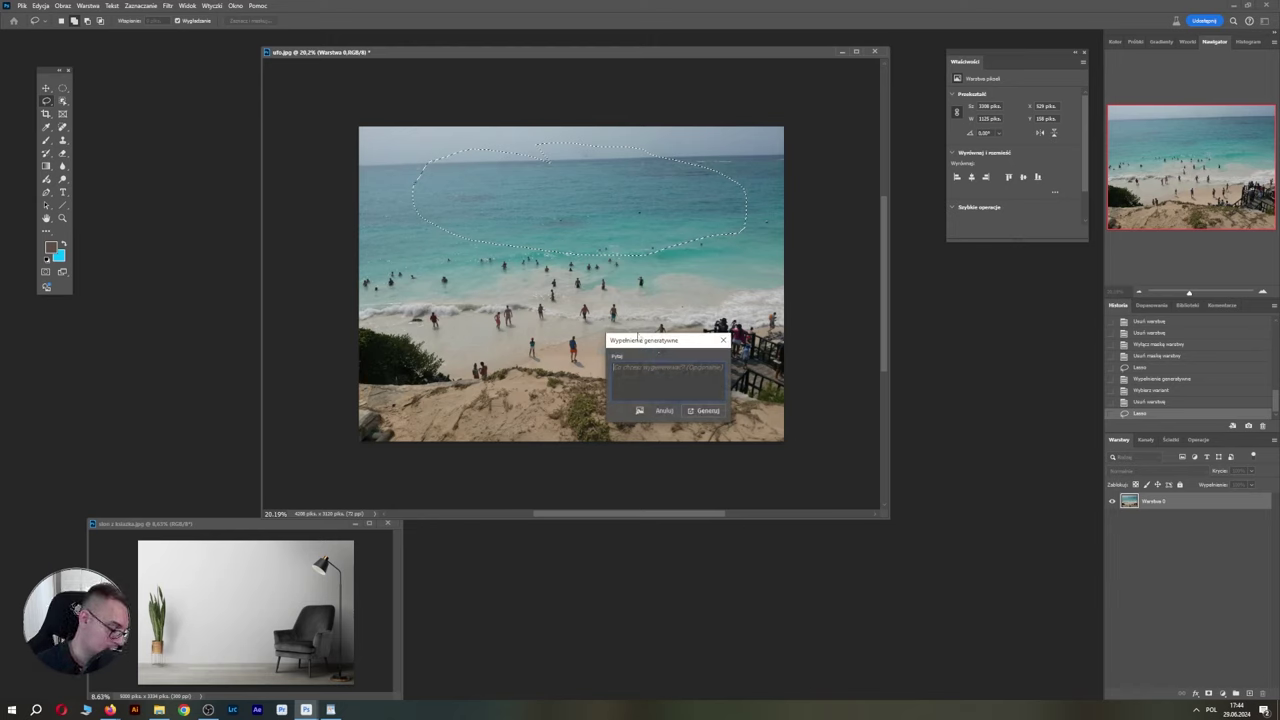
pyautogui.write('wielka ośmiornica')
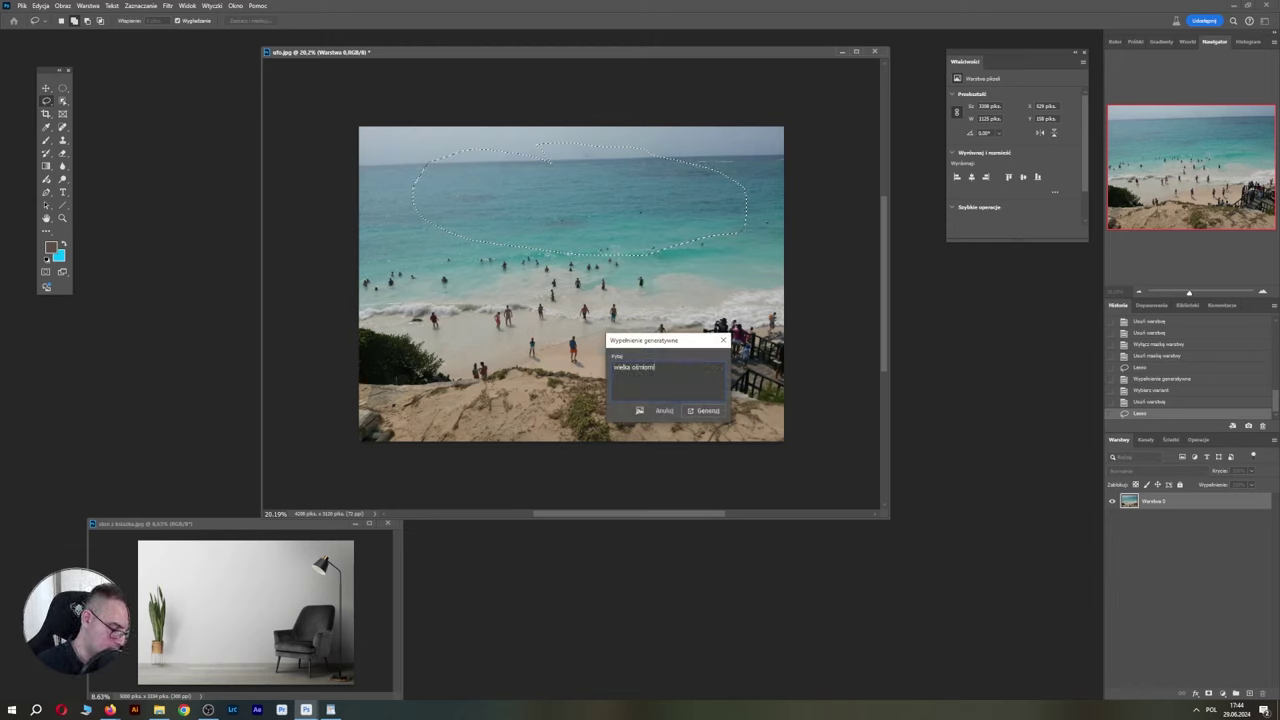
pyautogui.click(715, 412)
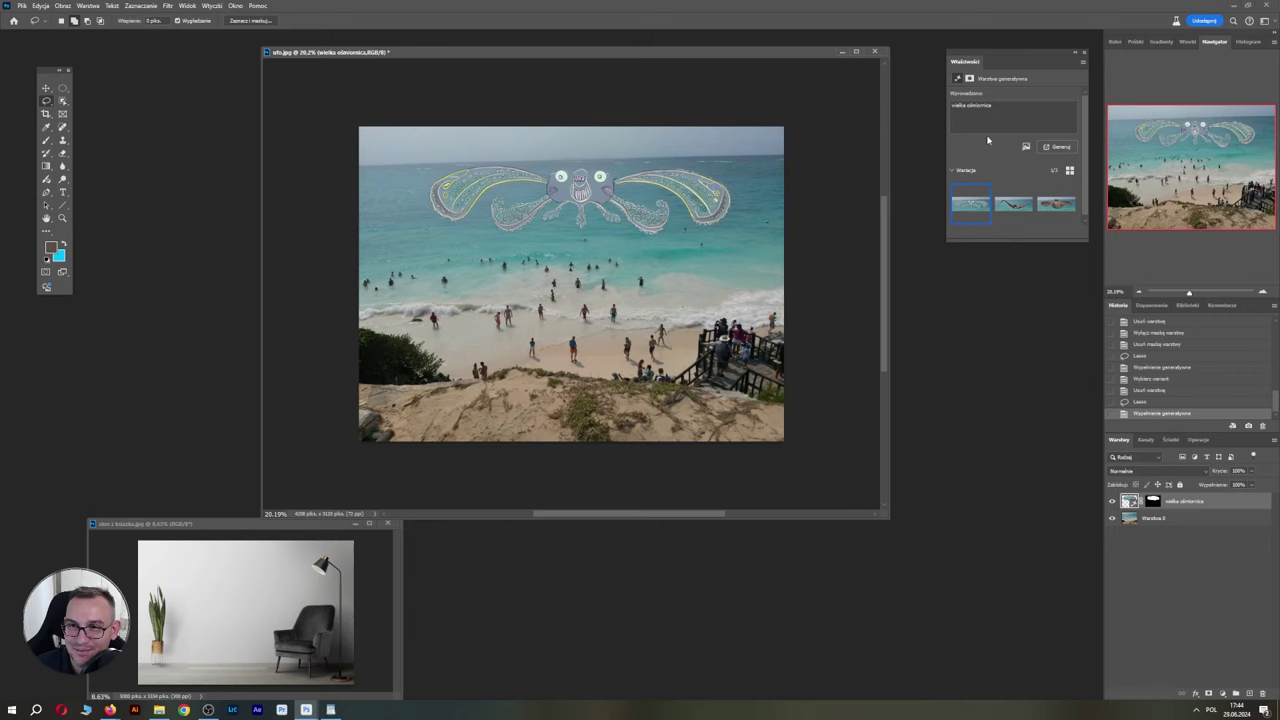
# Preview the octopus variations and keep the third, brown winged one.
pyautogui.click(1013, 204)
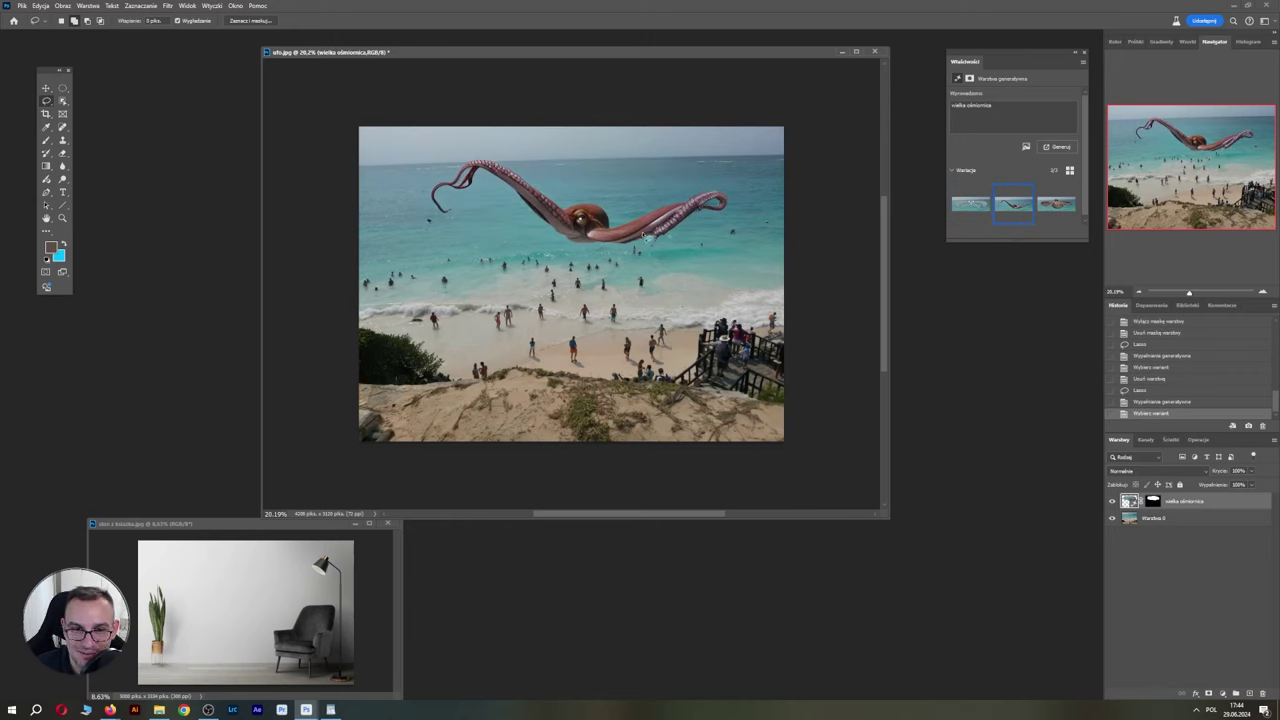
pyautogui.click(970, 204)
pyautogui.click(1040, 203)
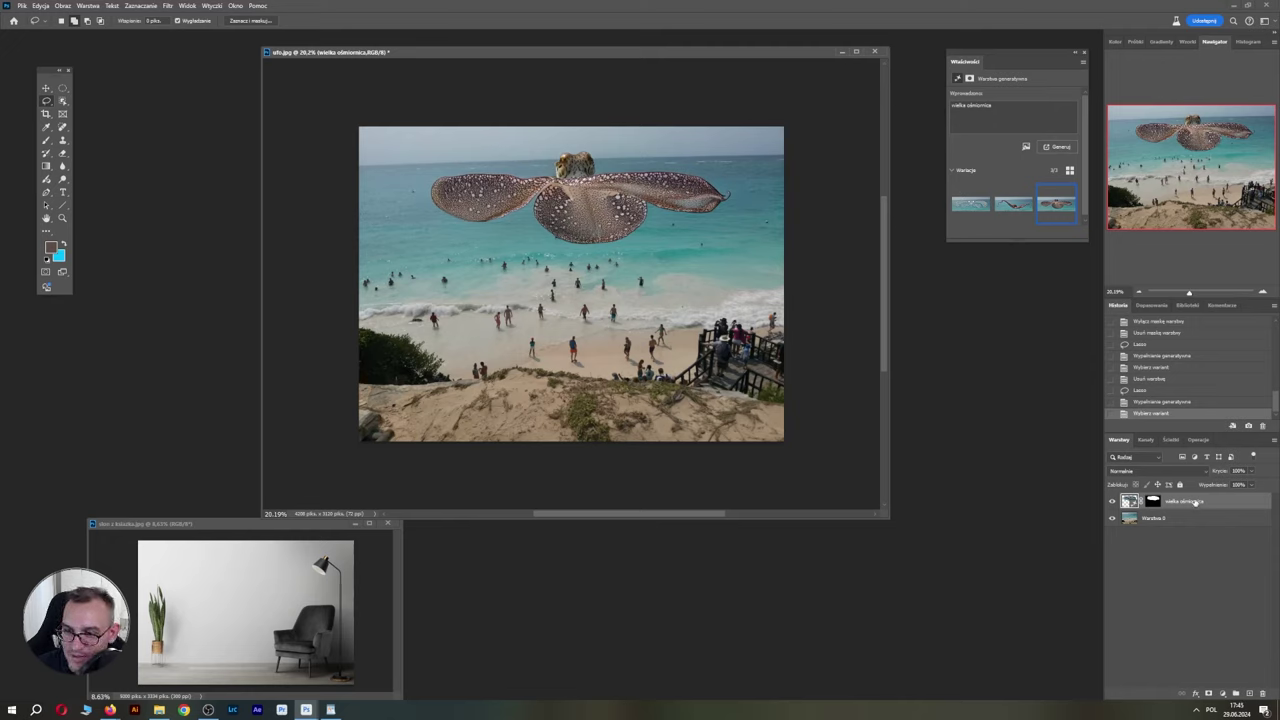
# Delete the winged octopus layer and select a new oval of sea for generative fill.
pyautogui.moveTo(1195, 503); pyautogui.dragTo(1262, 693)
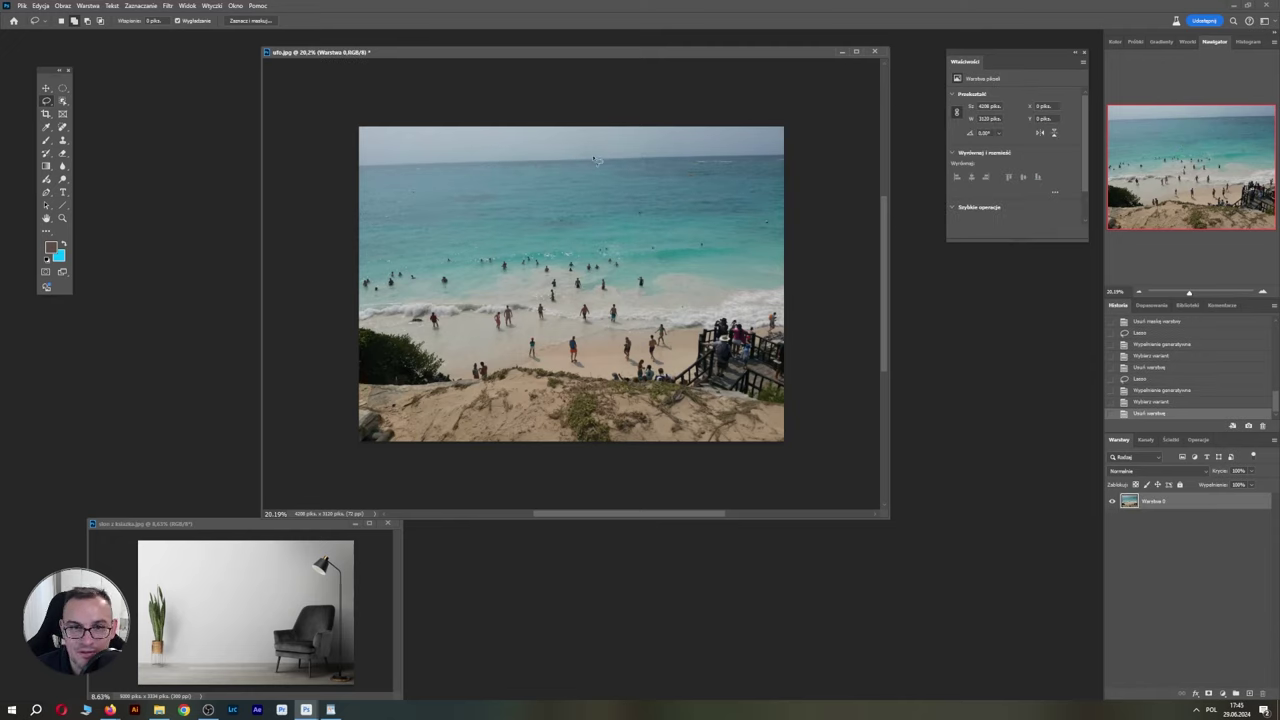
pyautogui.moveTo(595, 160)
pyautogui.mouseDown()
pyautogui.moveTo(470, 185)
pyautogui.moveTo(742, 240)
pyautogui.moveTo(690, 175)
pyautogui.mouseUp()
pyautogui.rightClick(640, 204)
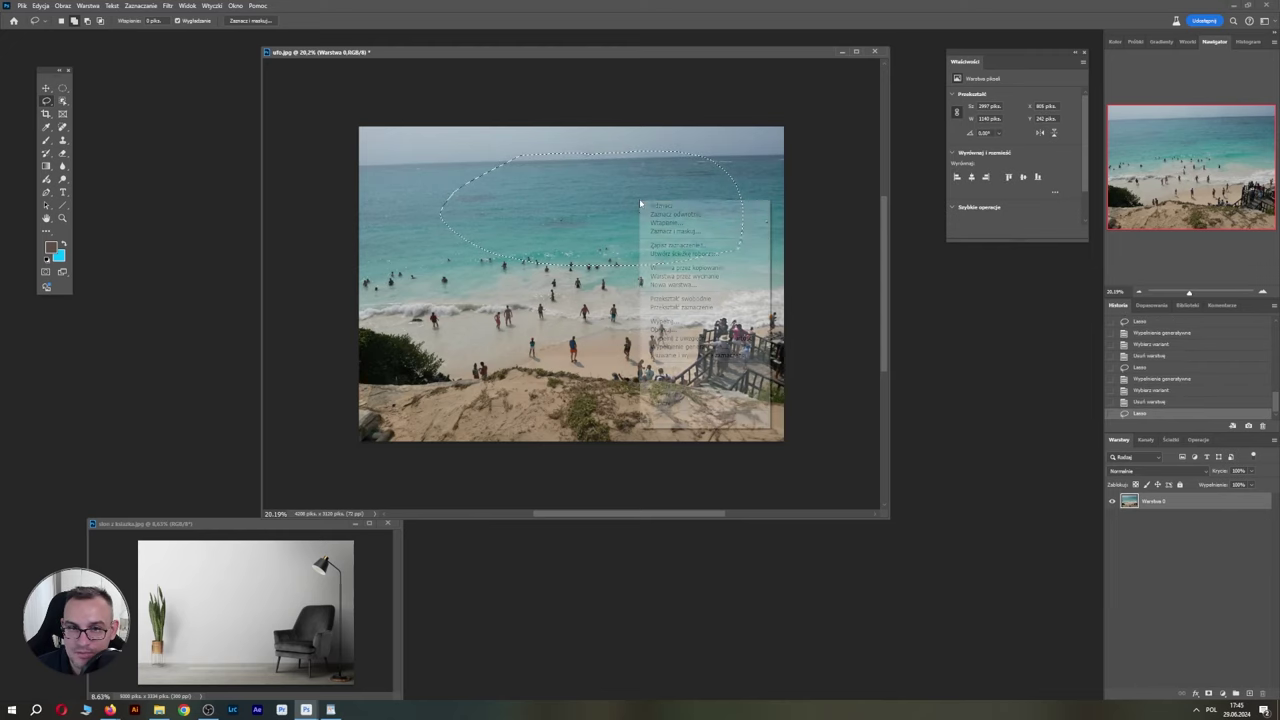
pyautogui.click(665, 350)
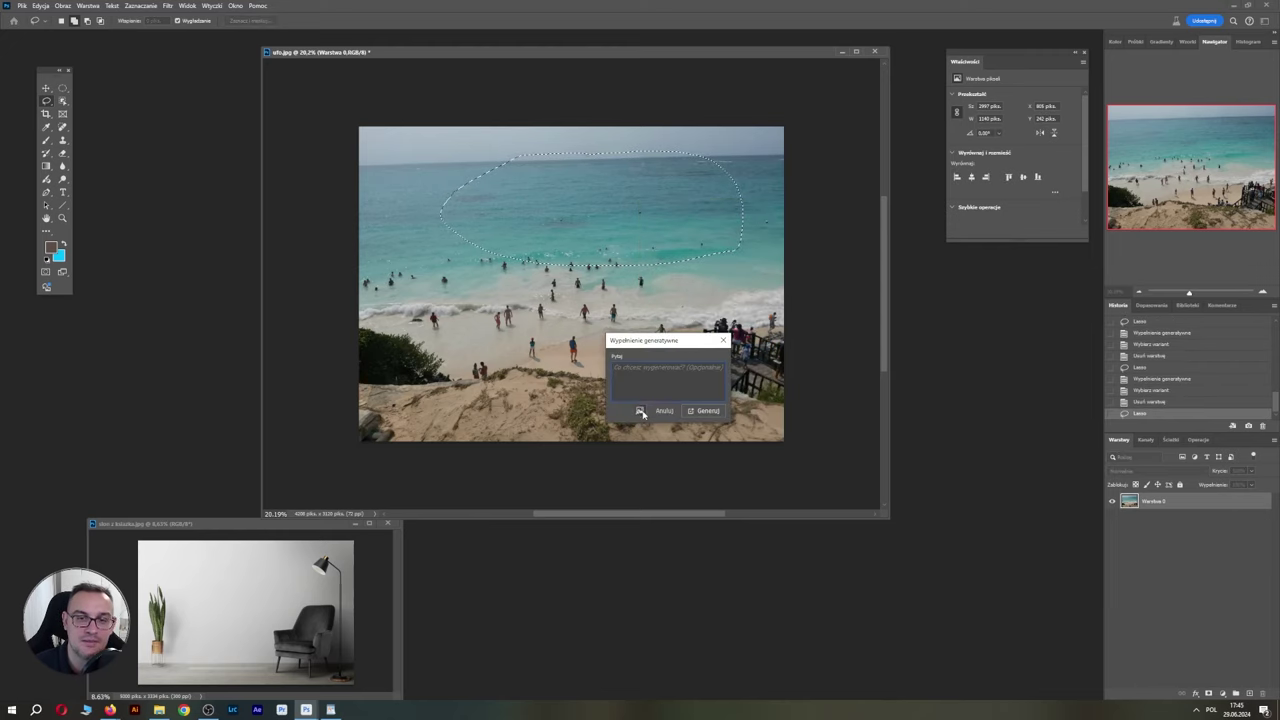
# Generate an octopus guided by a reference octopus photo and pick the second variation.
pyautogui.click(640, 411)
pyautogui.click(720, 455)
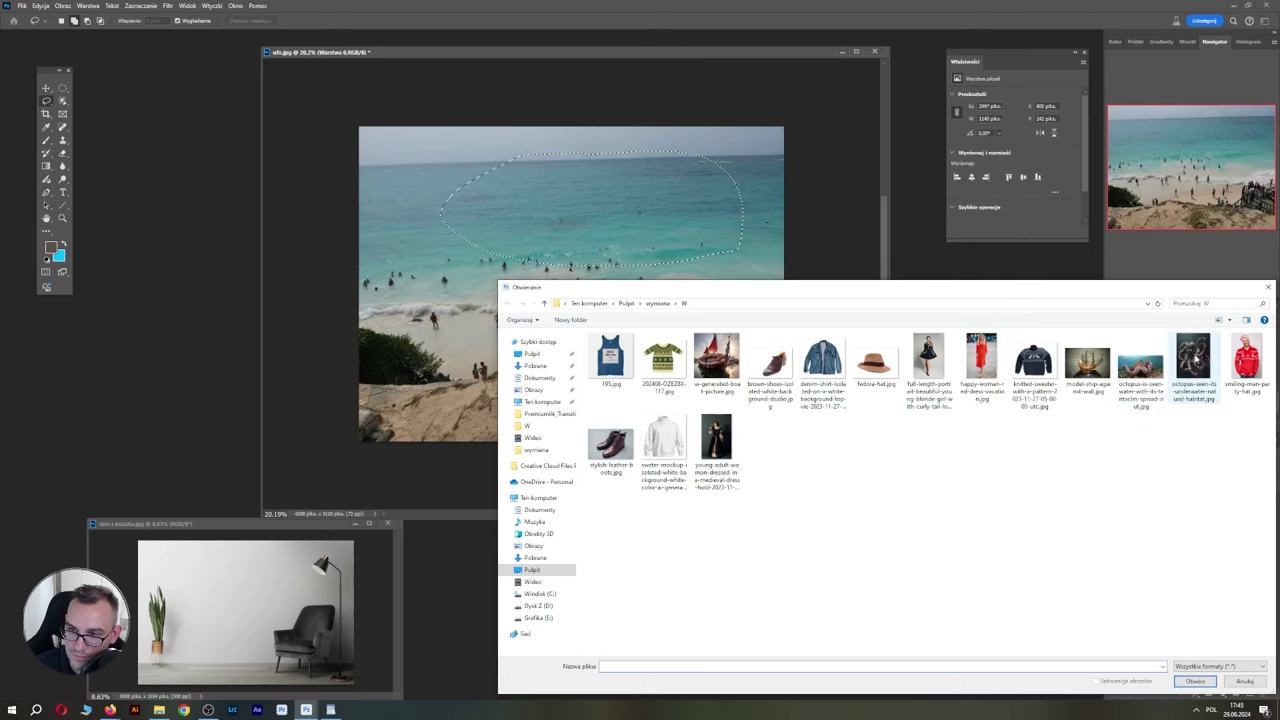
pyautogui.doubleClick(1195, 370)
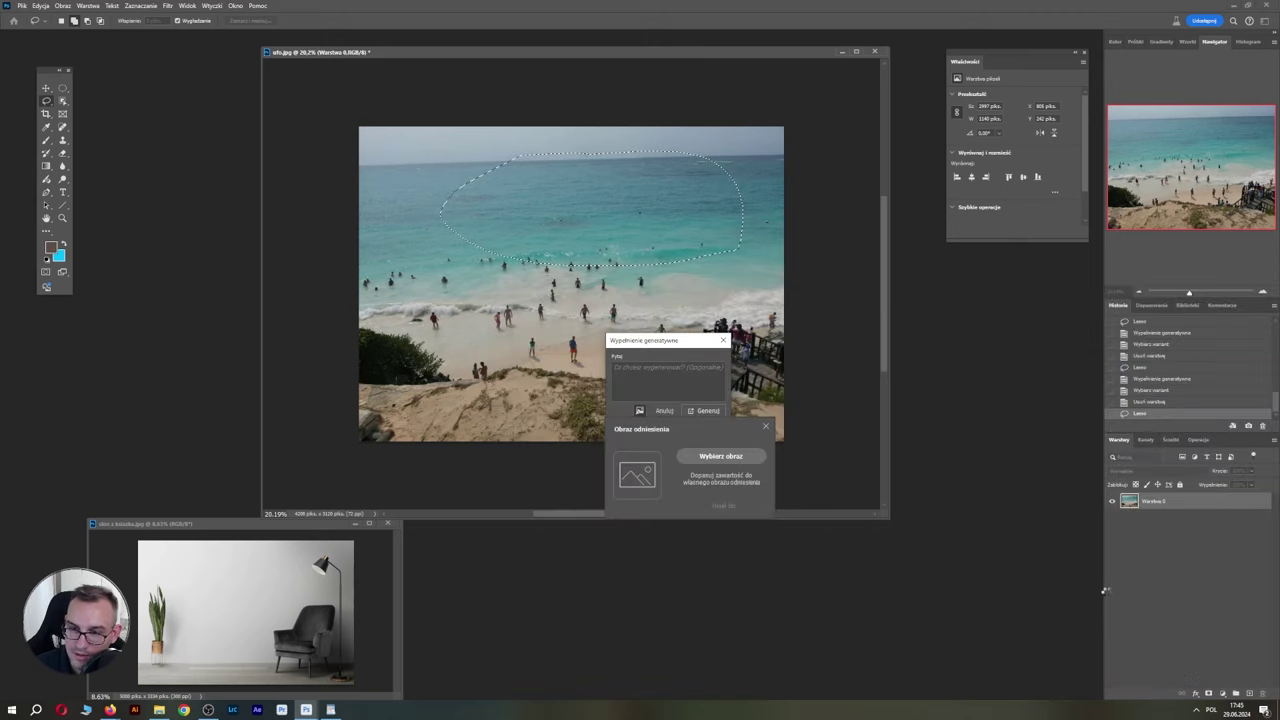
pyautogui.click(697, 410)
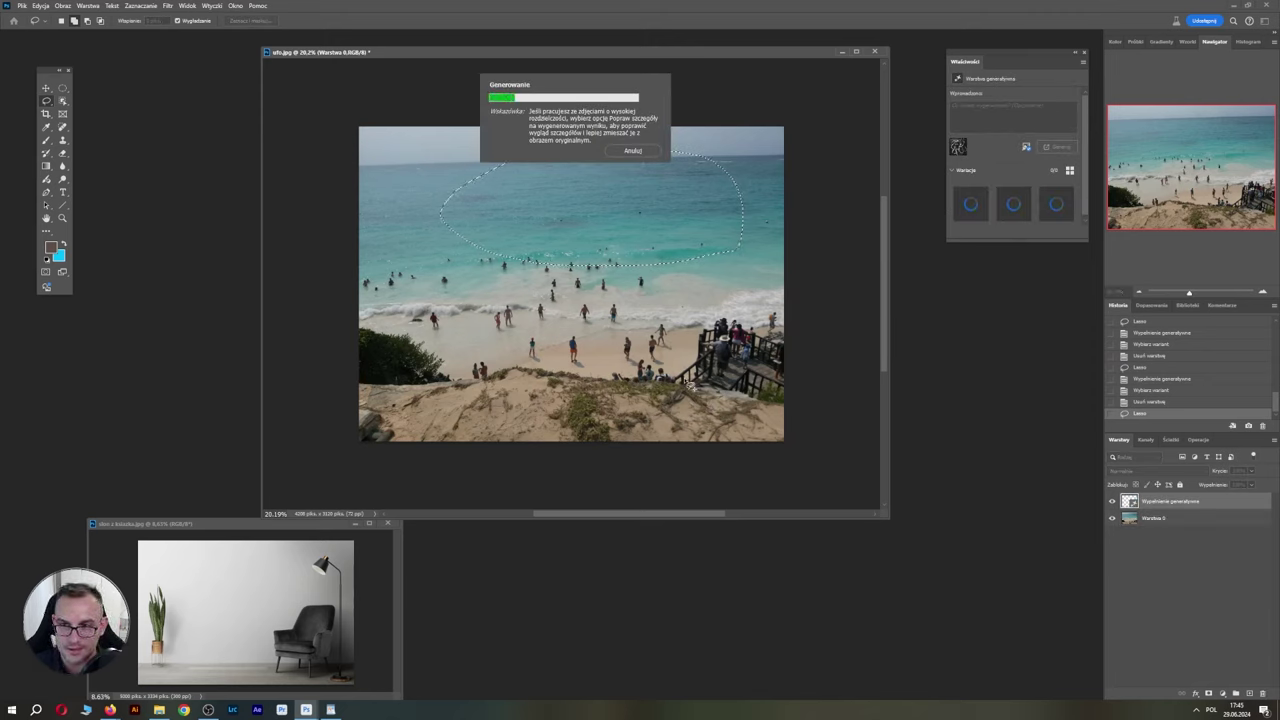
pyautogui.click(1013, 204)
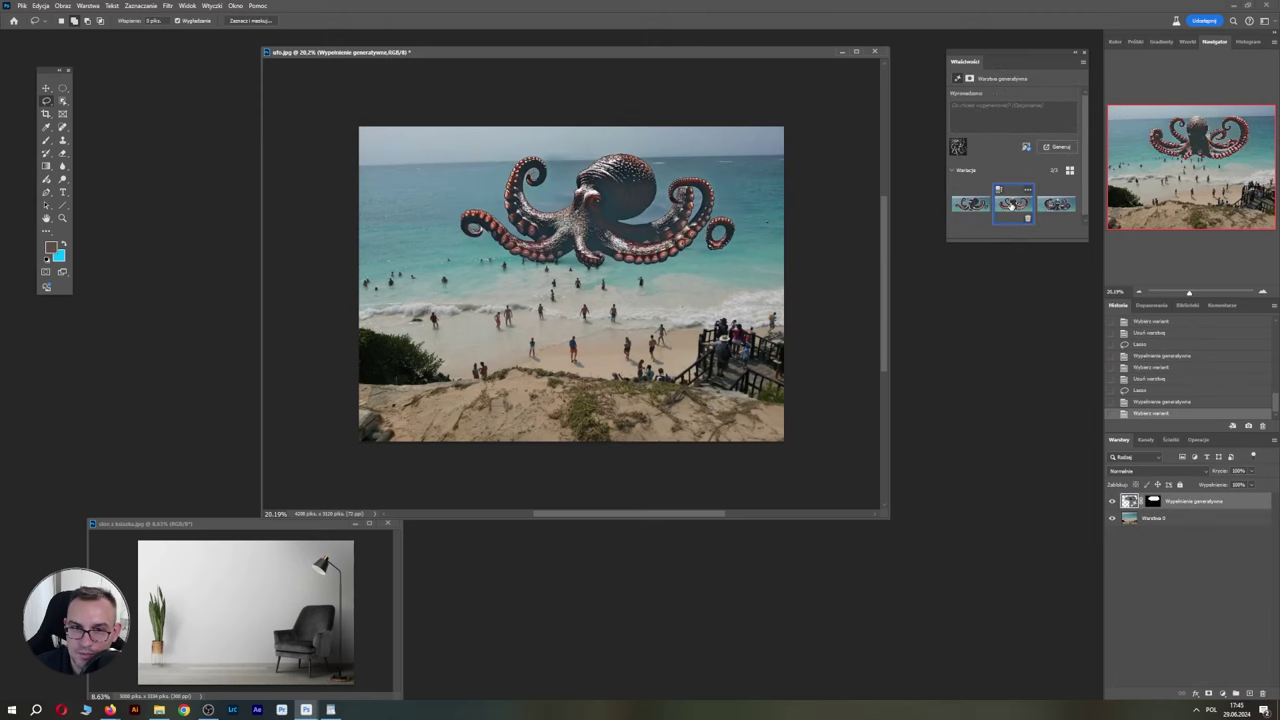
# Switch to the third octopus variation and move it slightly higher over the sea.
pyautogui.click(1057, 205)
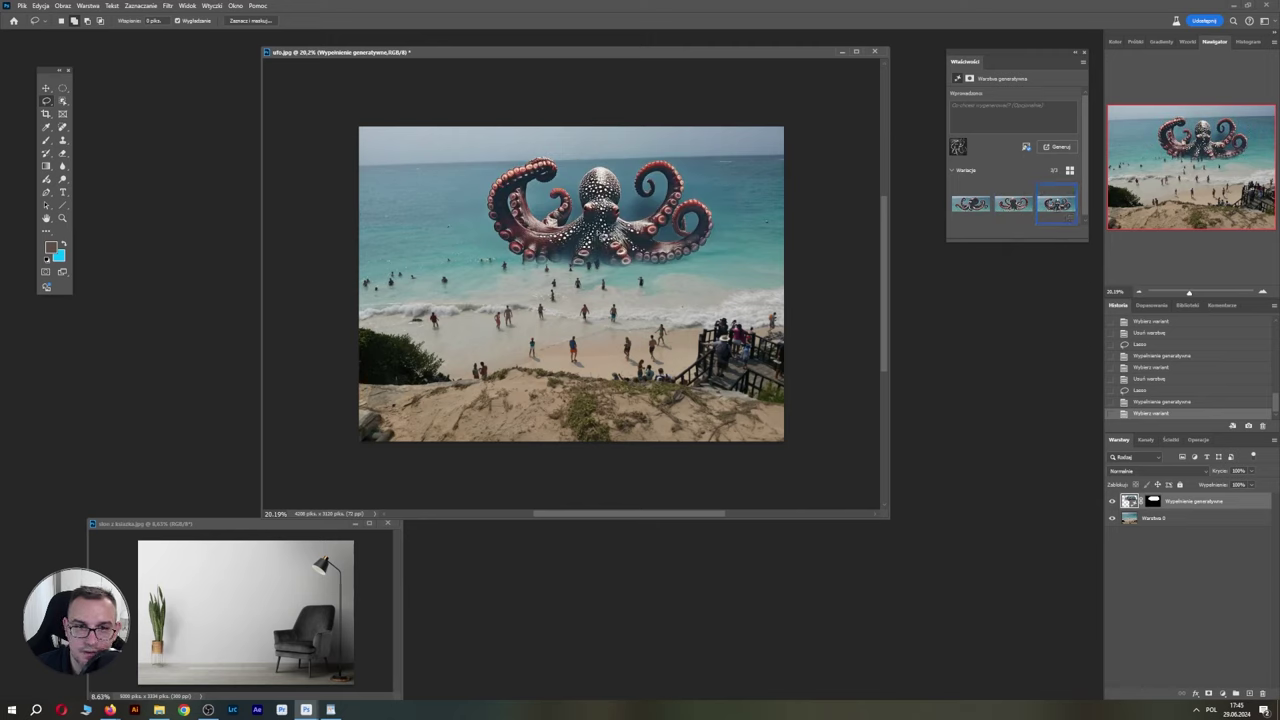
pyautogui.press('v')
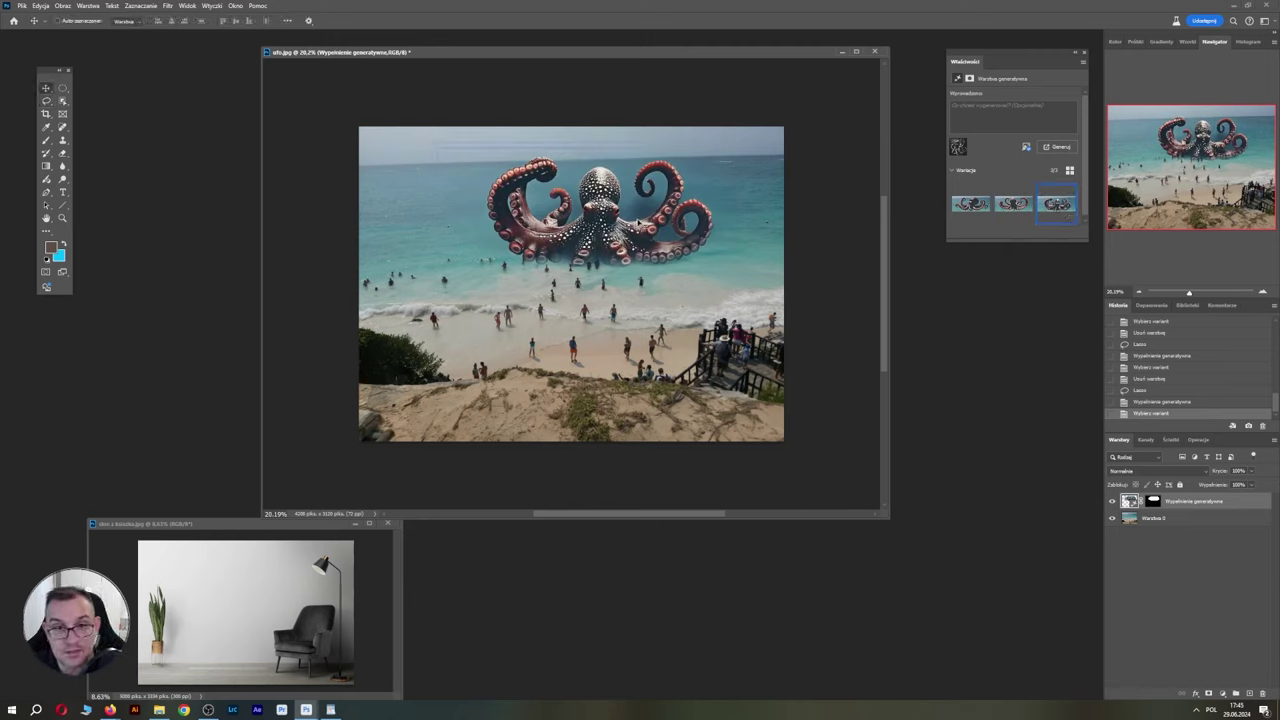
pyautogui.moveTo(633, 196)
pyautogui.mouseDown()
pyautogui.moveTo(612, 178)
pyautogui.moveTo(618, 241)
pyautogui.mouseUp()
pyautogui.click(578, 285)
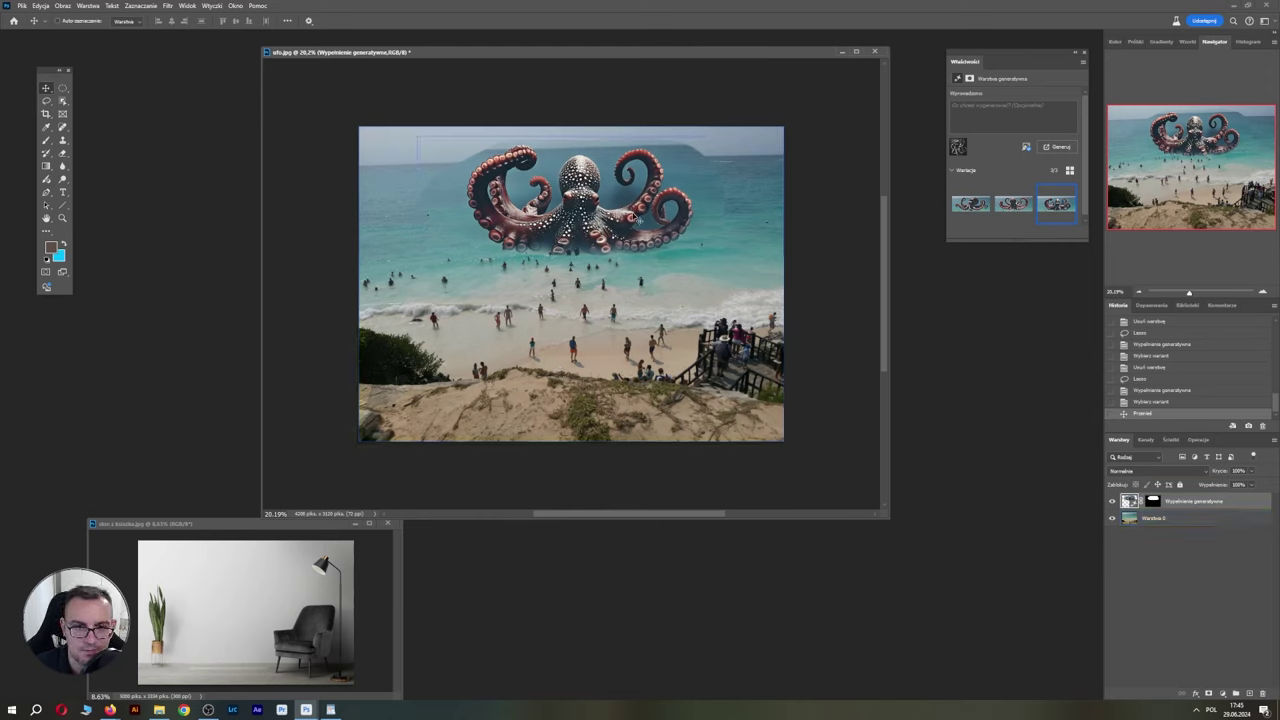
pyautogui.moveTo(530, 210)
pyautogui.mouseDown()
pyautogui.moveTo(622, 186)
pyautogui.moveTo(532, 198)
pyautogui.mouseUp()
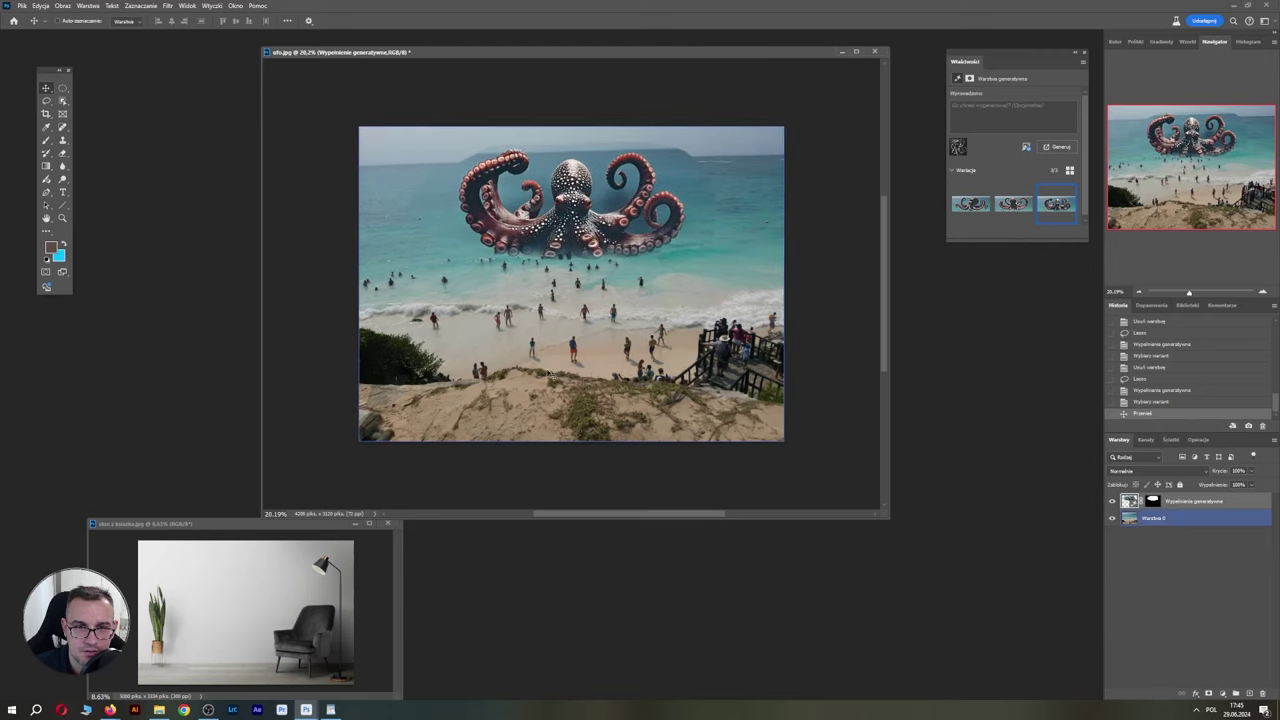
# Close ufo.jpg without saving, then enlarge and zoom the armchair room photo.
pyautogui.click(875, 52)
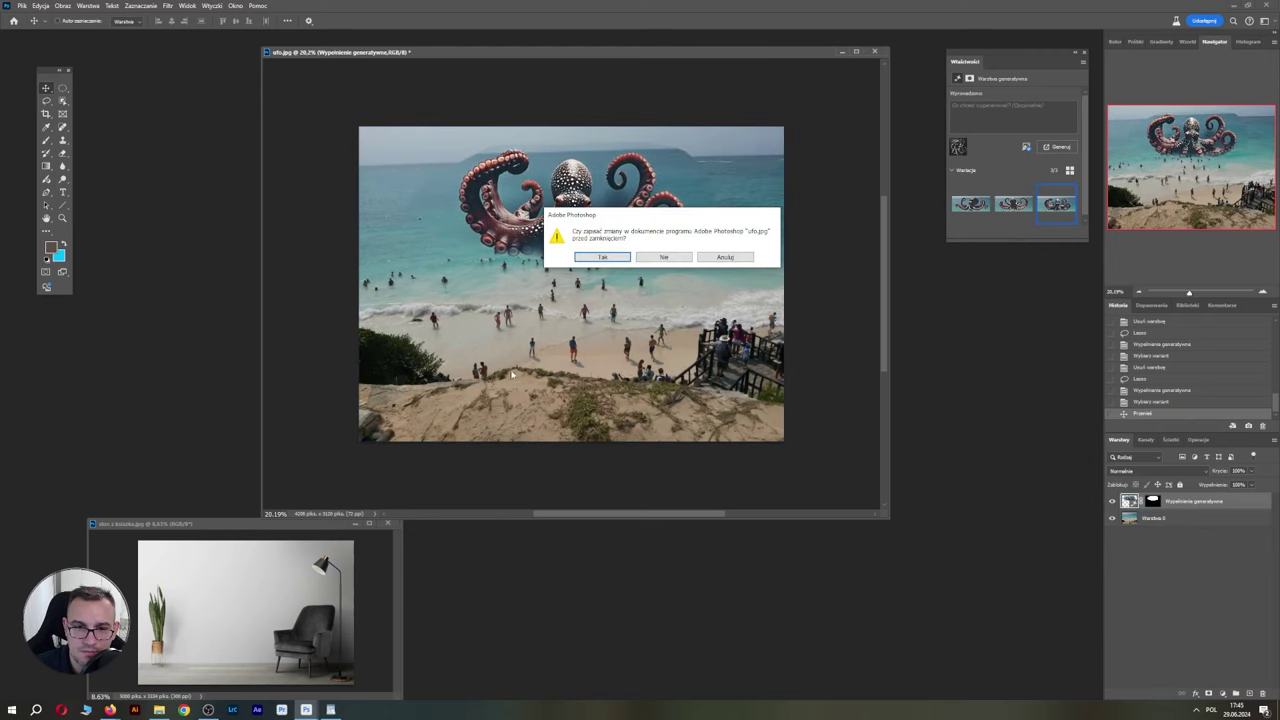
pyautogui.click(677, 258)
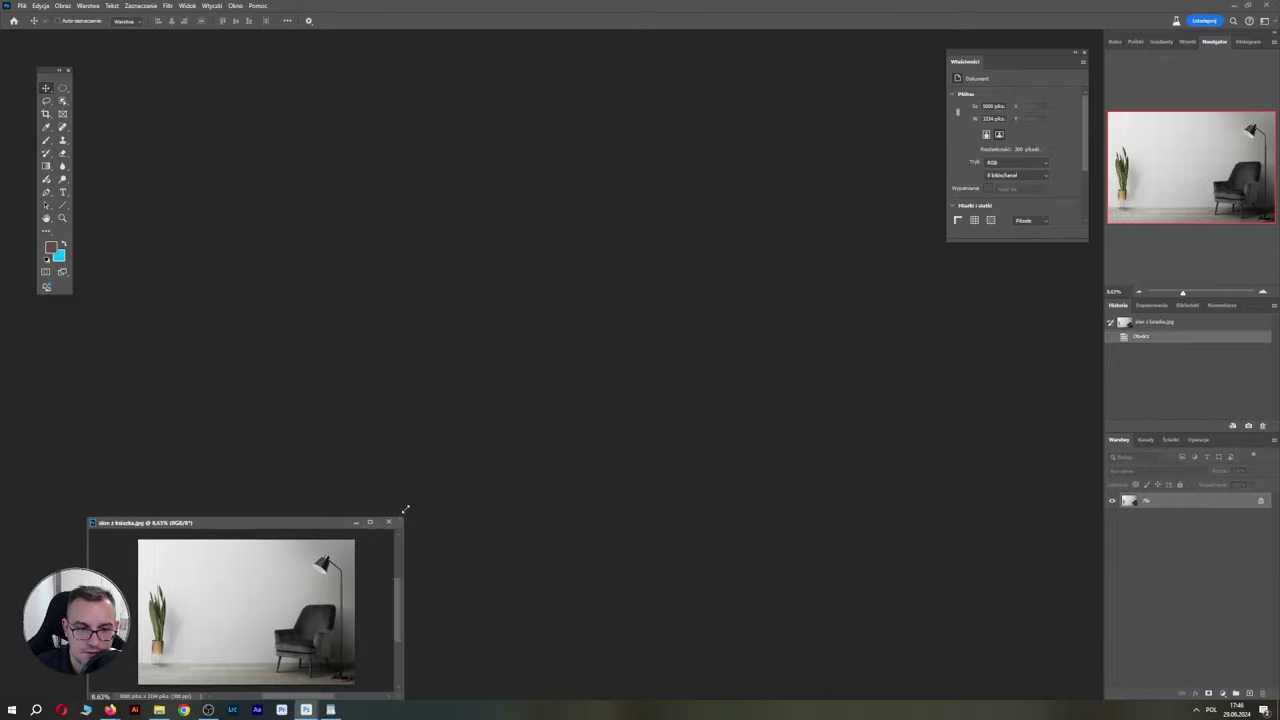
pyautogui.moveTo(404, 522); pyautogui.dragTo(915, 155)
pyautogui.moveTo(815, 162); pyautogui.dragTo(836, 96)
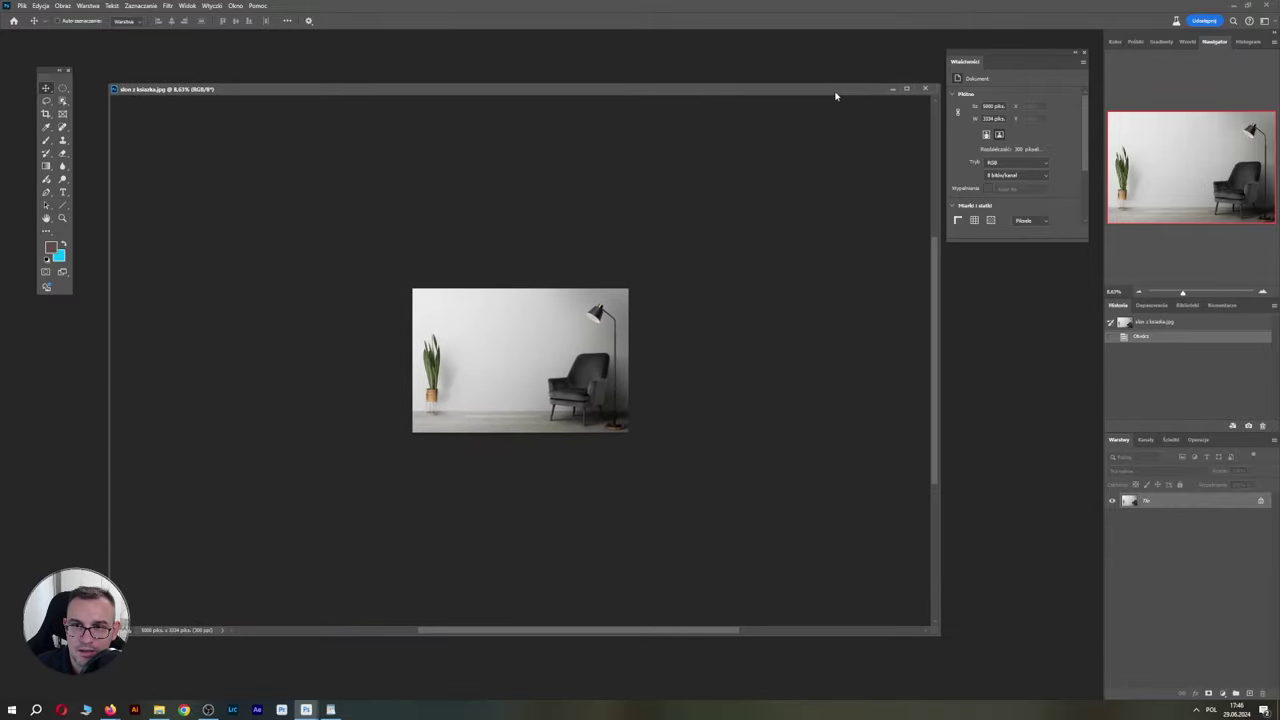
pyautogui.moveTo(1183, 292); pyautogui.dragTo(1188, 293)
pyautogui.moveTo(1192, 294); pyautogui.dragTo(1189, 294)
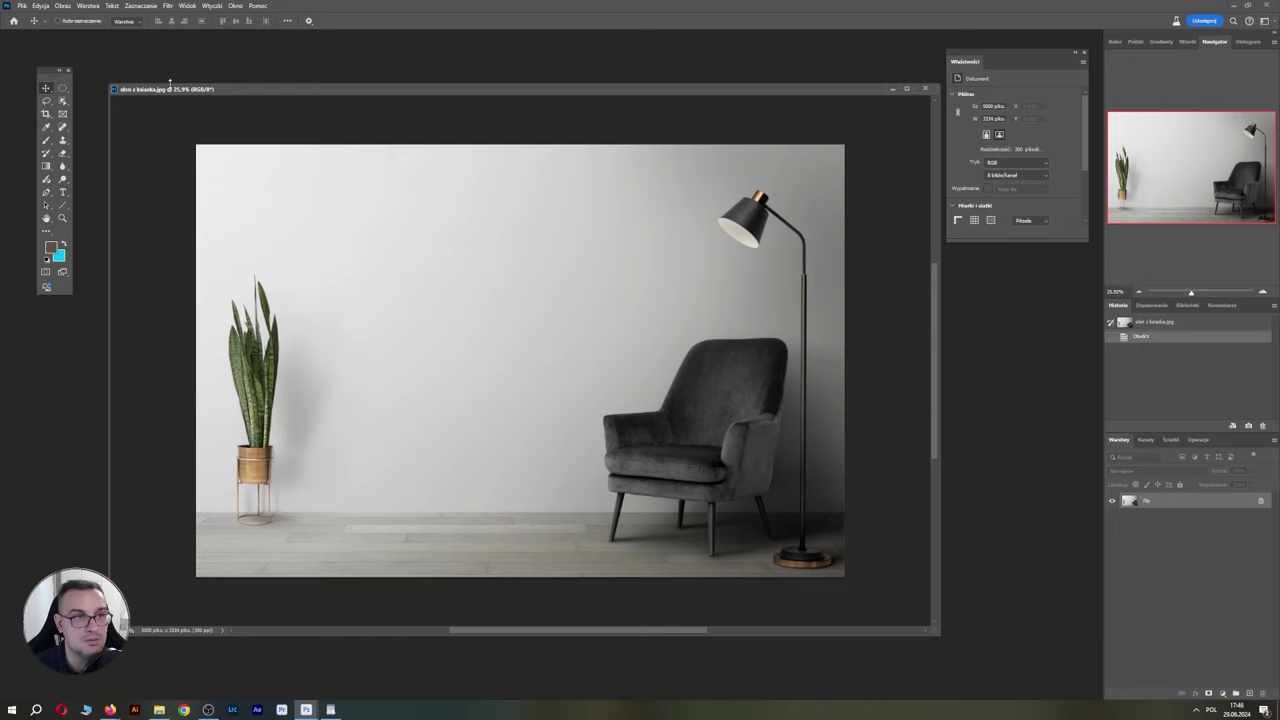
# Lasso the armchair area up to the lamp.
pyautogui.click(48, 101)
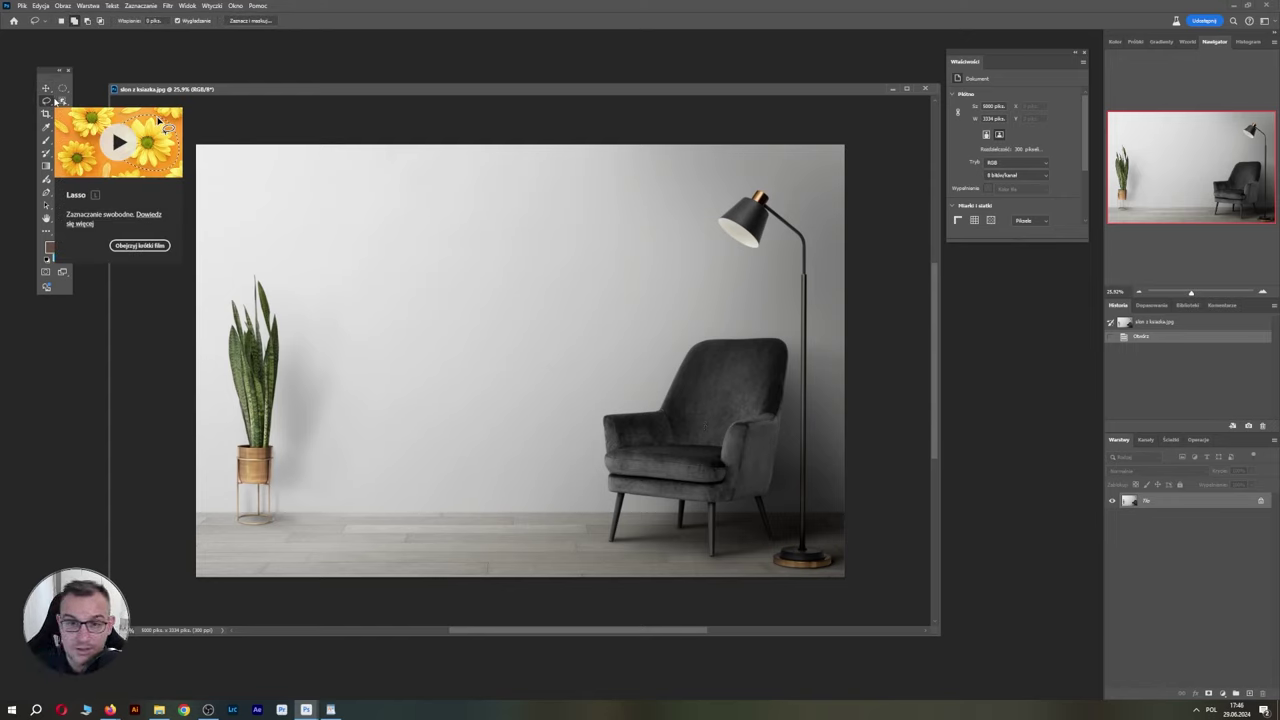
pyautogui.moveTo(660, 252); pyautogui.dragTo(613, 292)
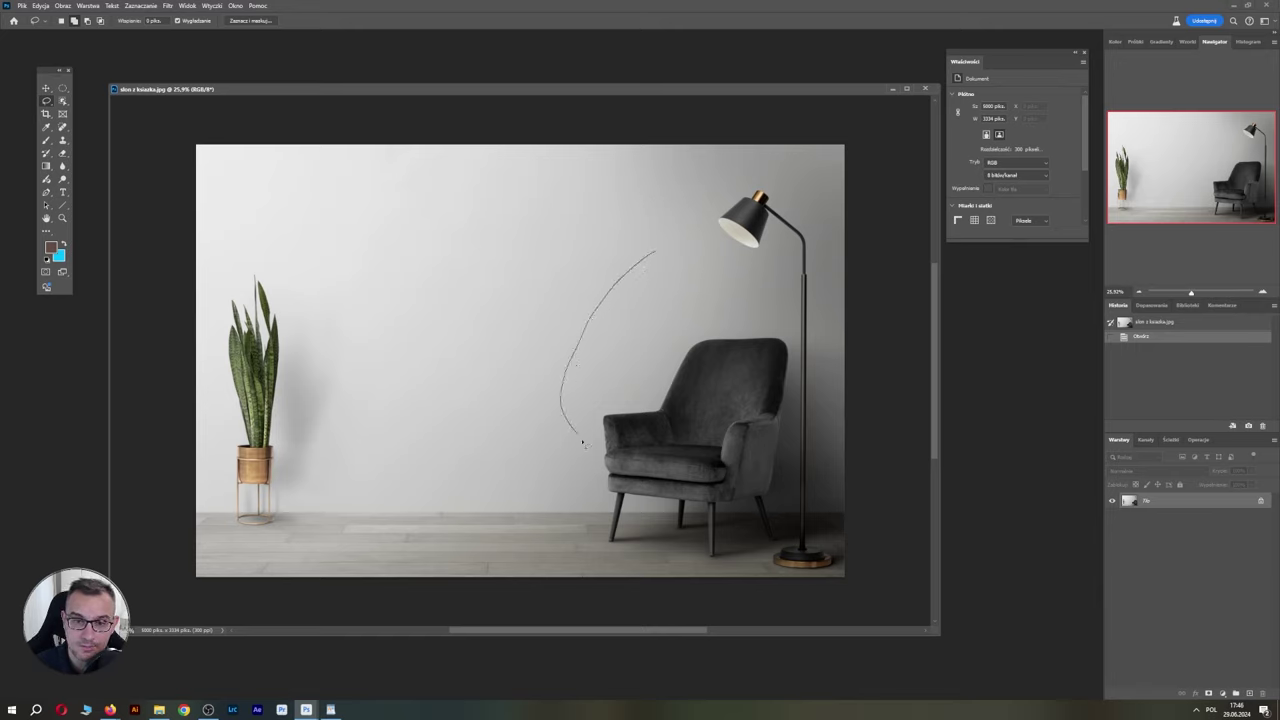
pyautogui.moveTo(583, 443); pyautogui.dragTo(772, 270)
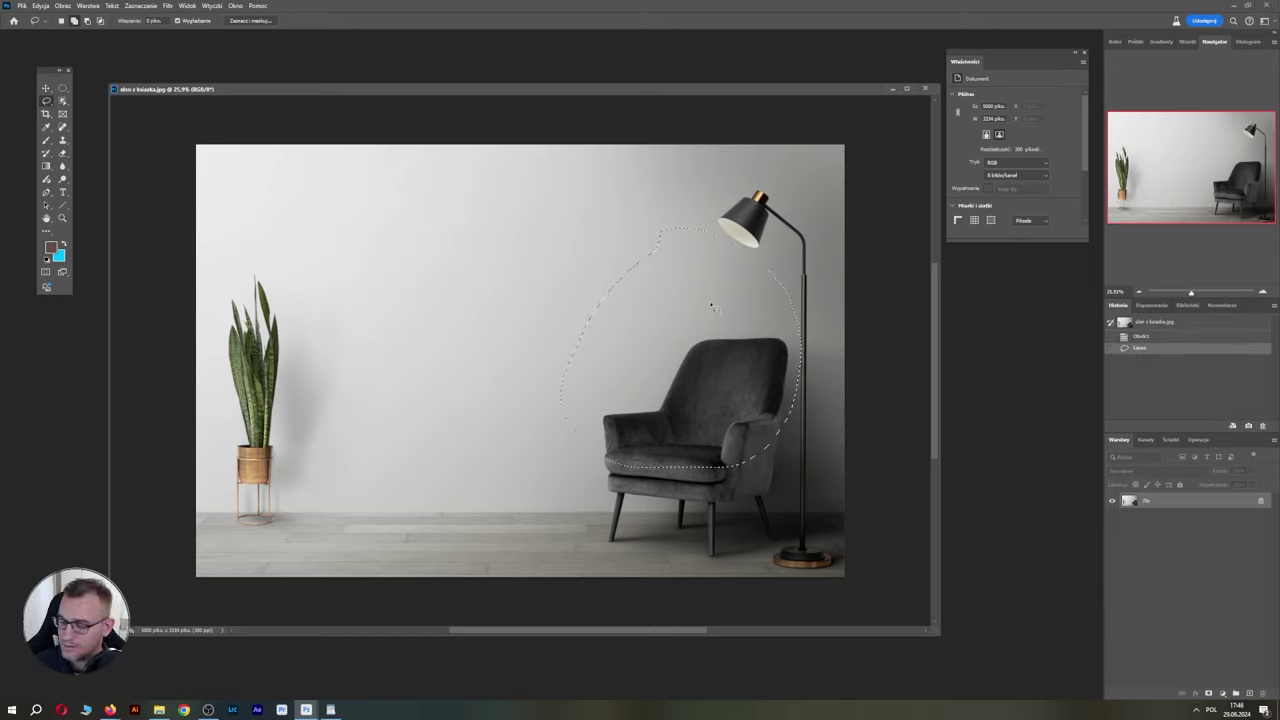
# Generative Fill the armchair with 'elephant reading a book, wearing red cap'.
pyautogui.rightClick(712, 307)
pyautogui.click(810, 453)
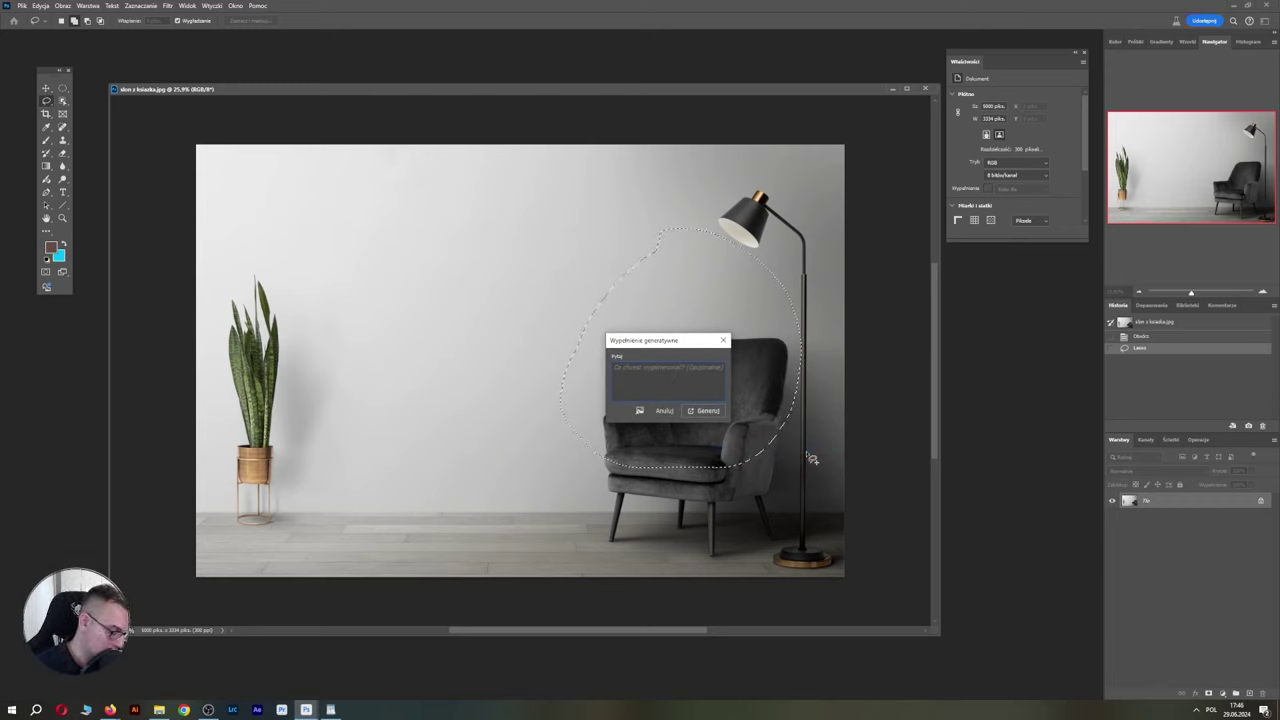
pyautogui.write('słoń')
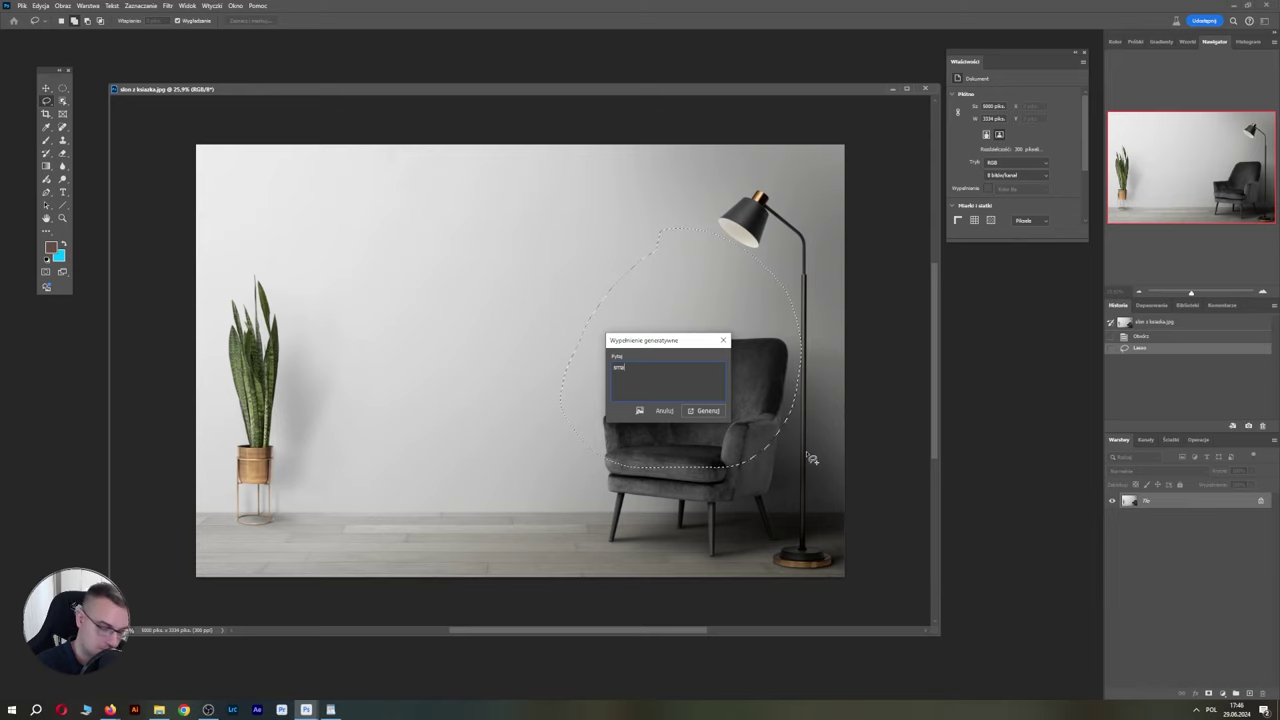
pyautogui.write('ń')
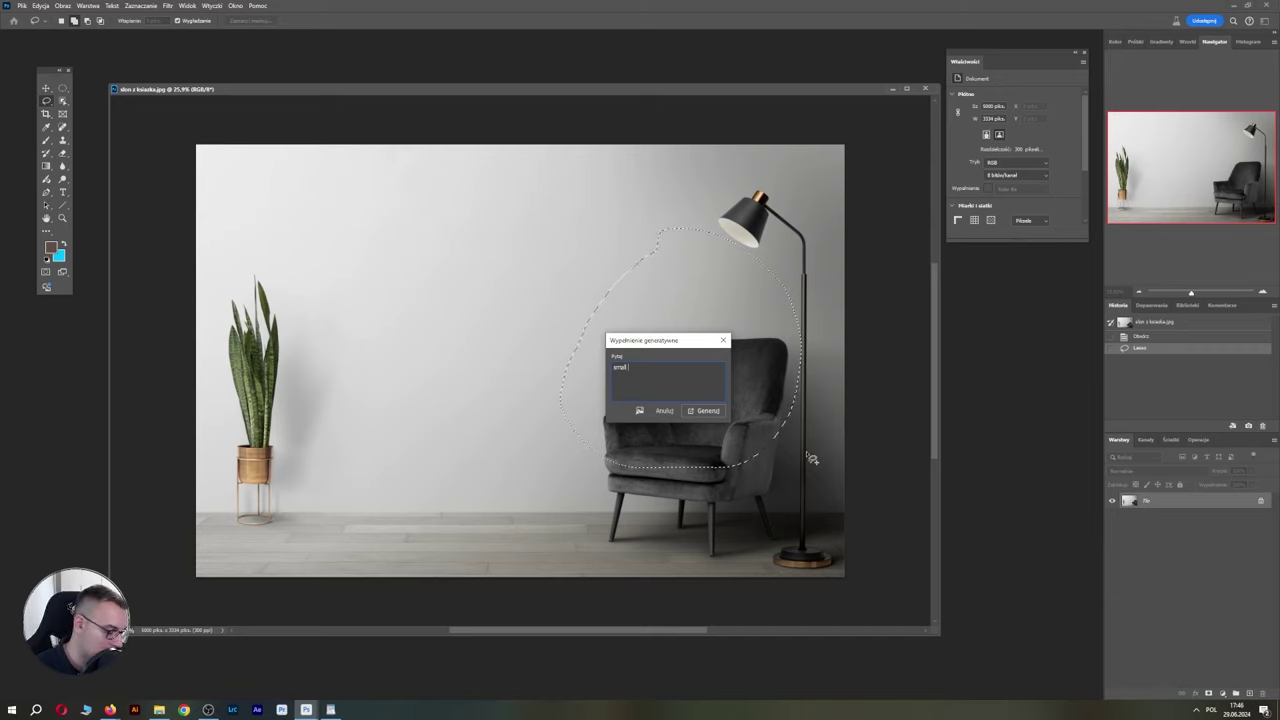
pyautogui.write('elephant reading a book, wearing red cap')
pyautogui.click(703, 410)
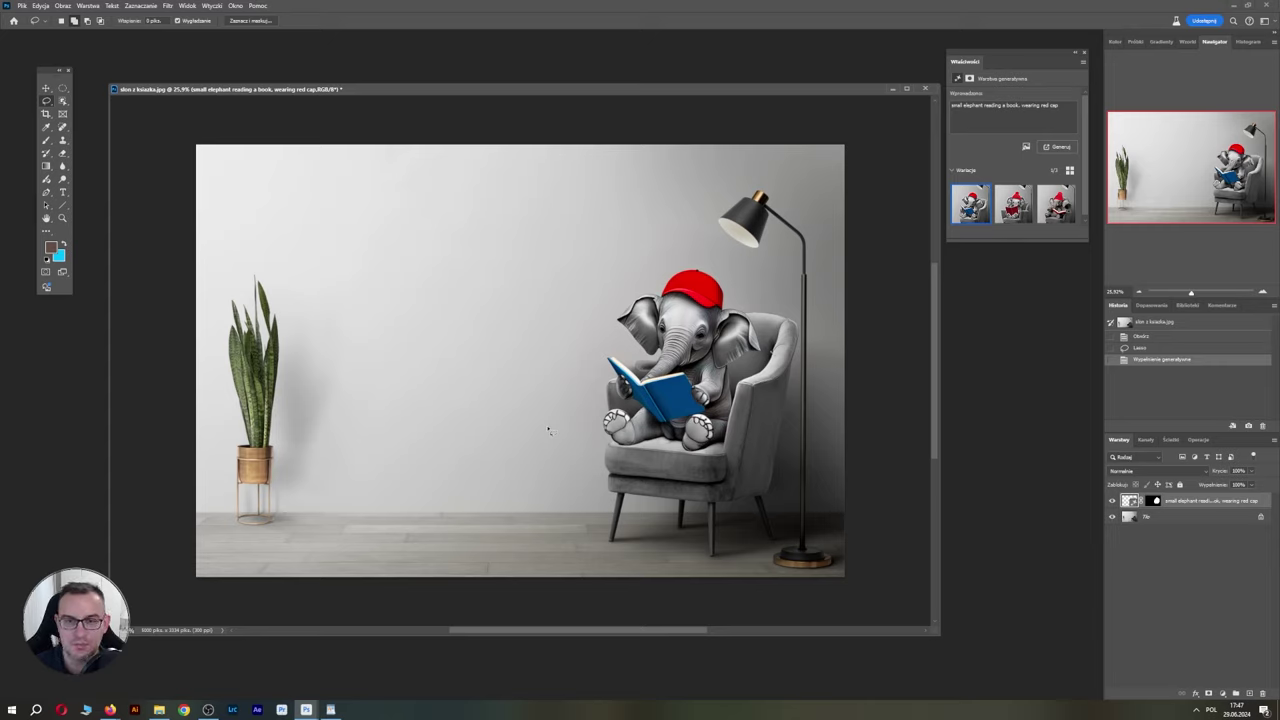
# Compare the elephant variations, keep the red knit hat and red book version, and enhance its detail.
pyautogui.click(1011, 210)
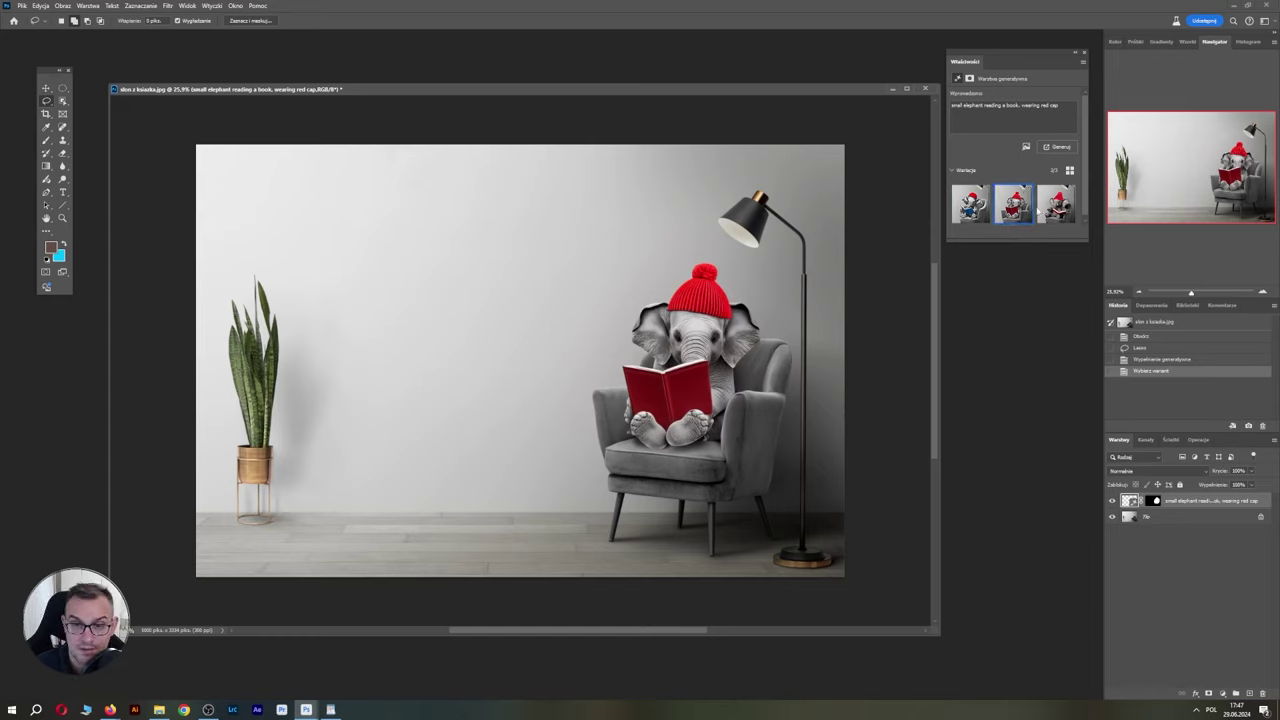
pyautogui.click(1047, 210)
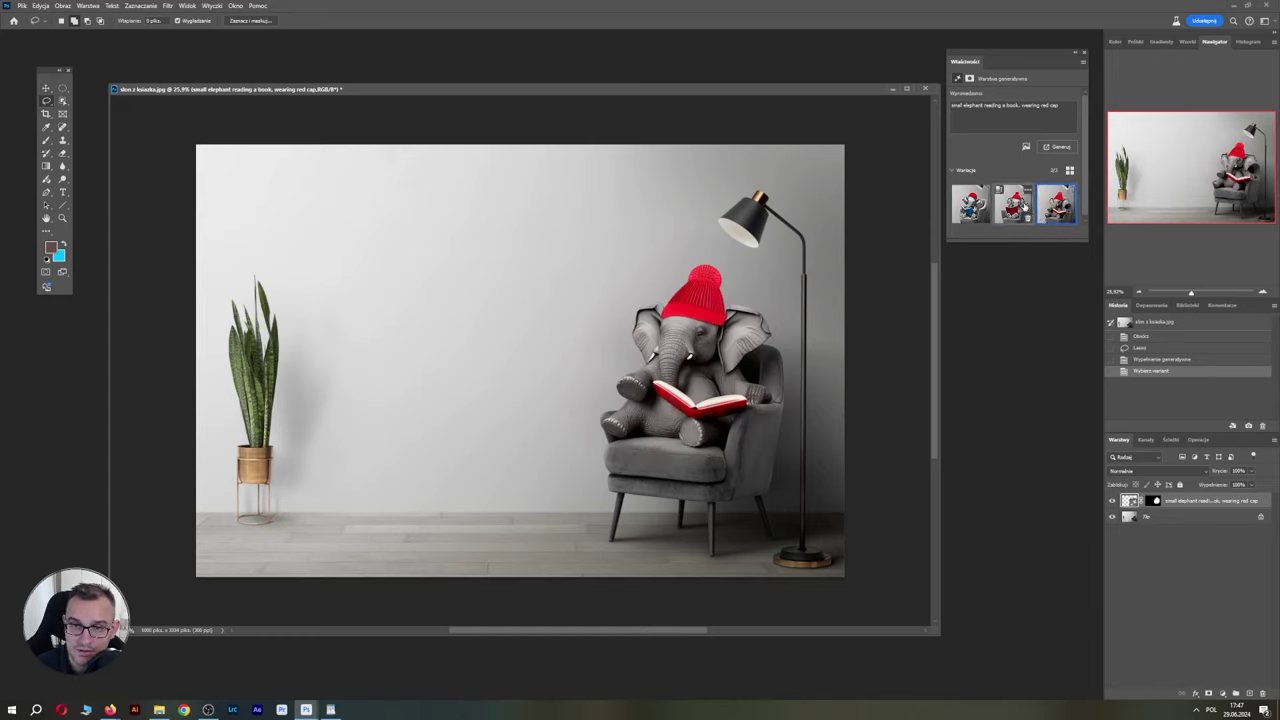
pyautogui.click(1018, 208)
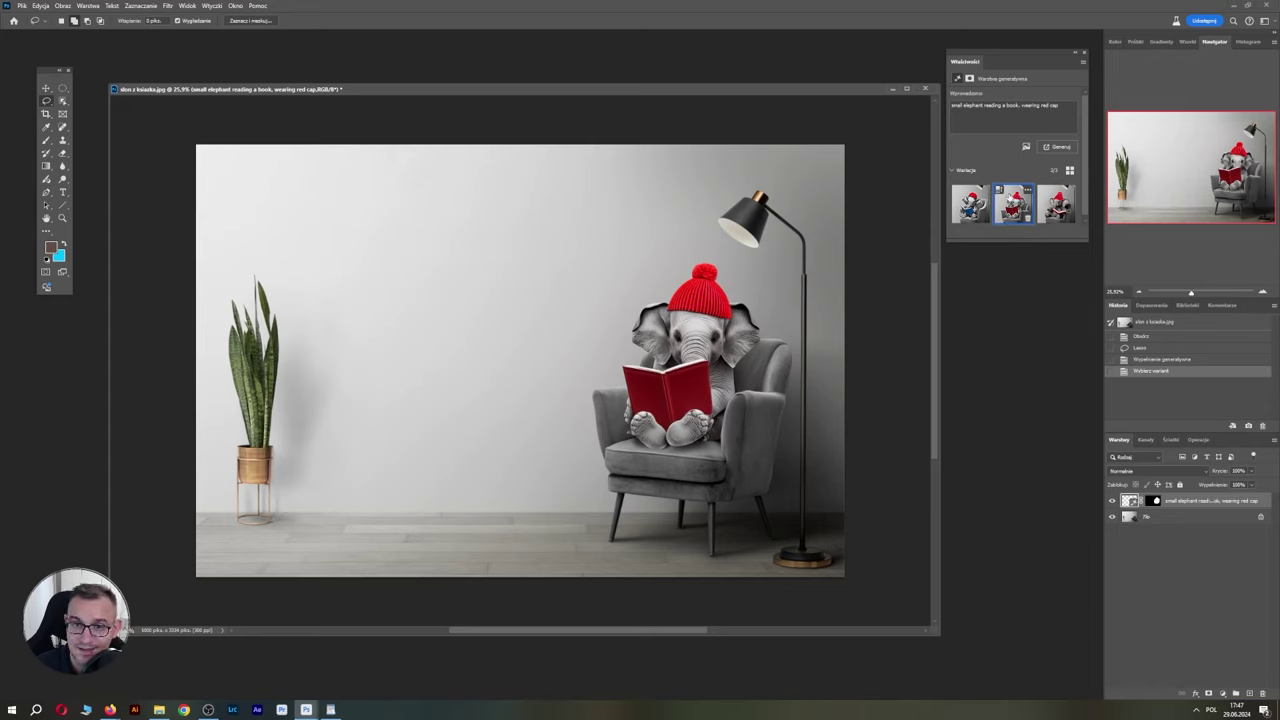
pyautogui.click(1050, 205)
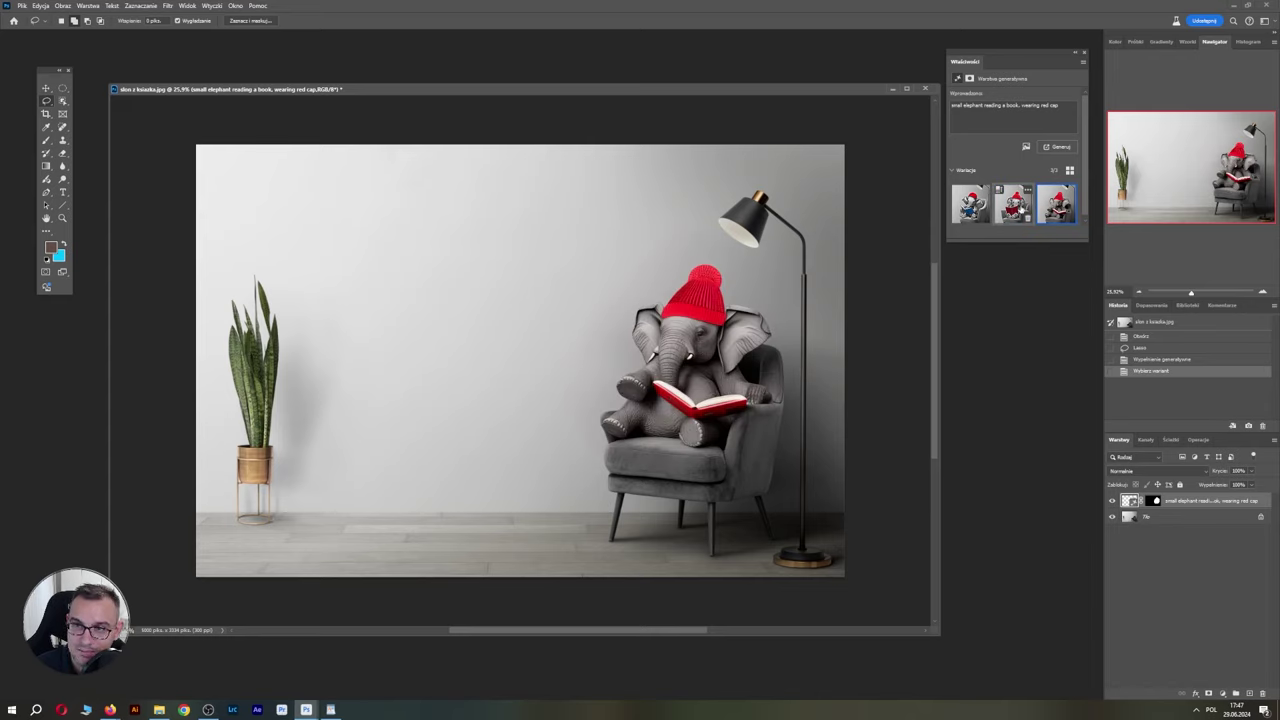
pyautogui.click(1020, 210)
pyautogui.click(970, 205)
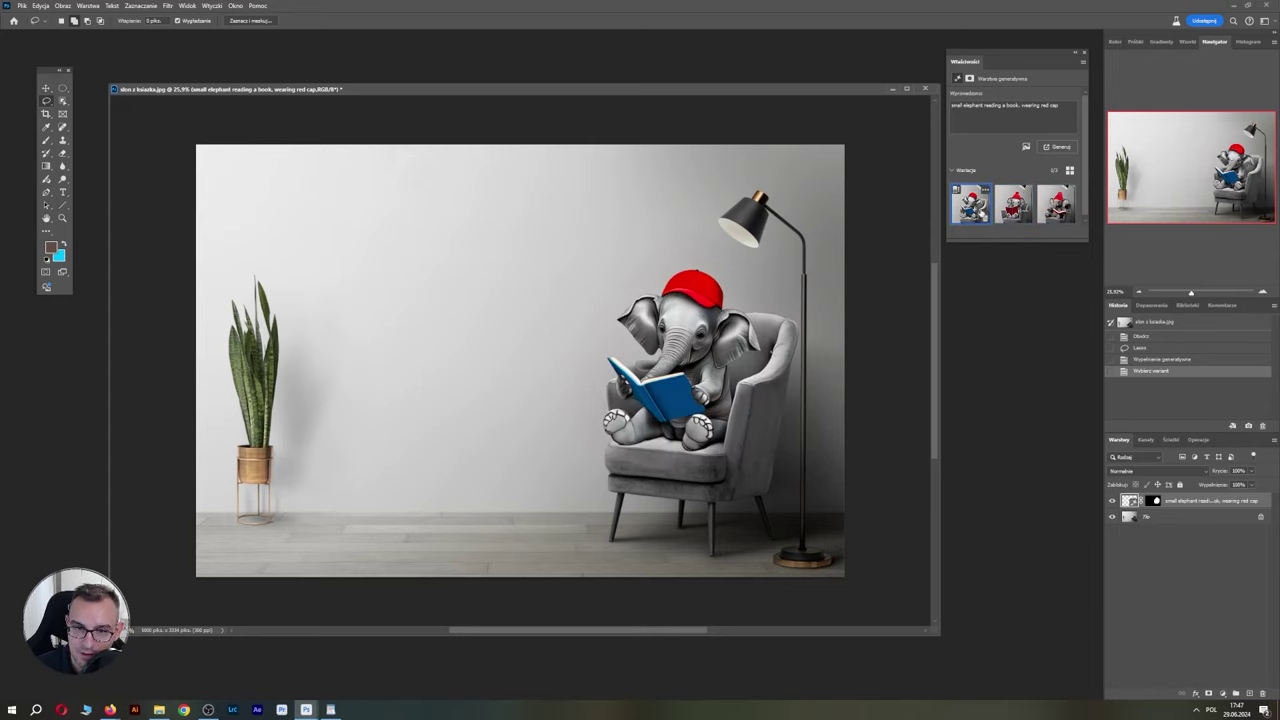
pyautogui.click(1014, 210)
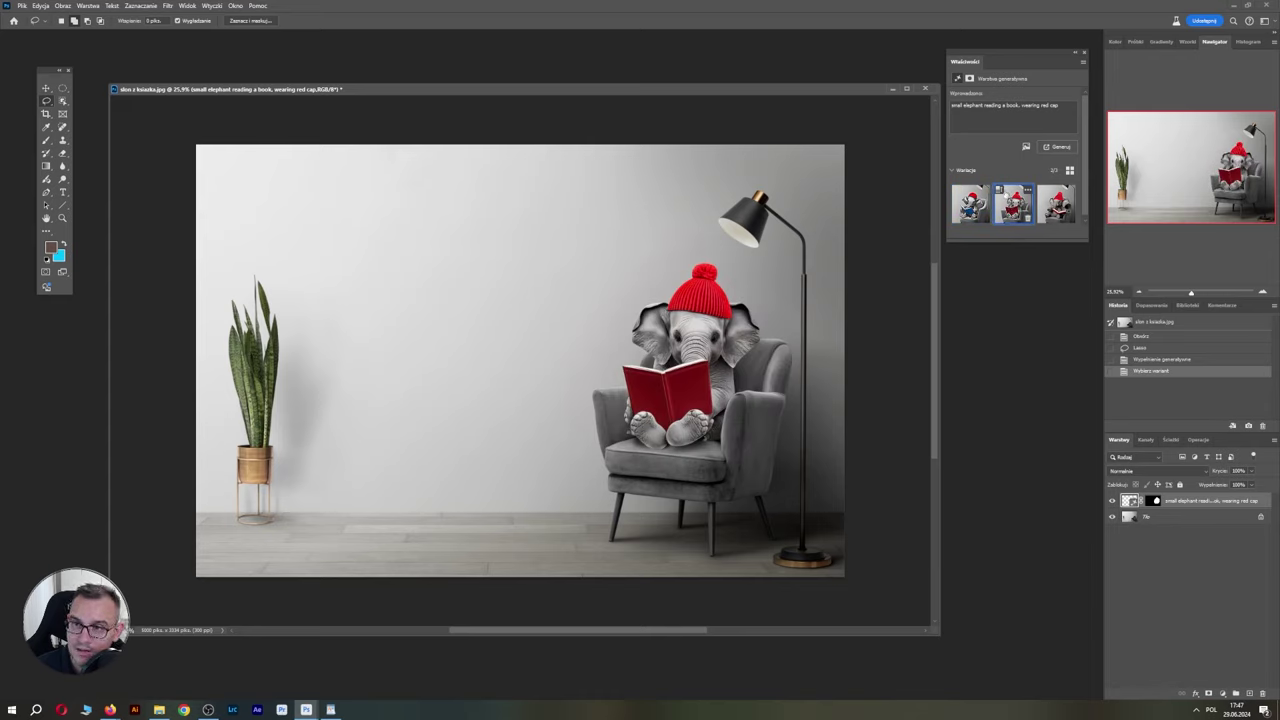
pyautogui.moveTo(1013, 203)
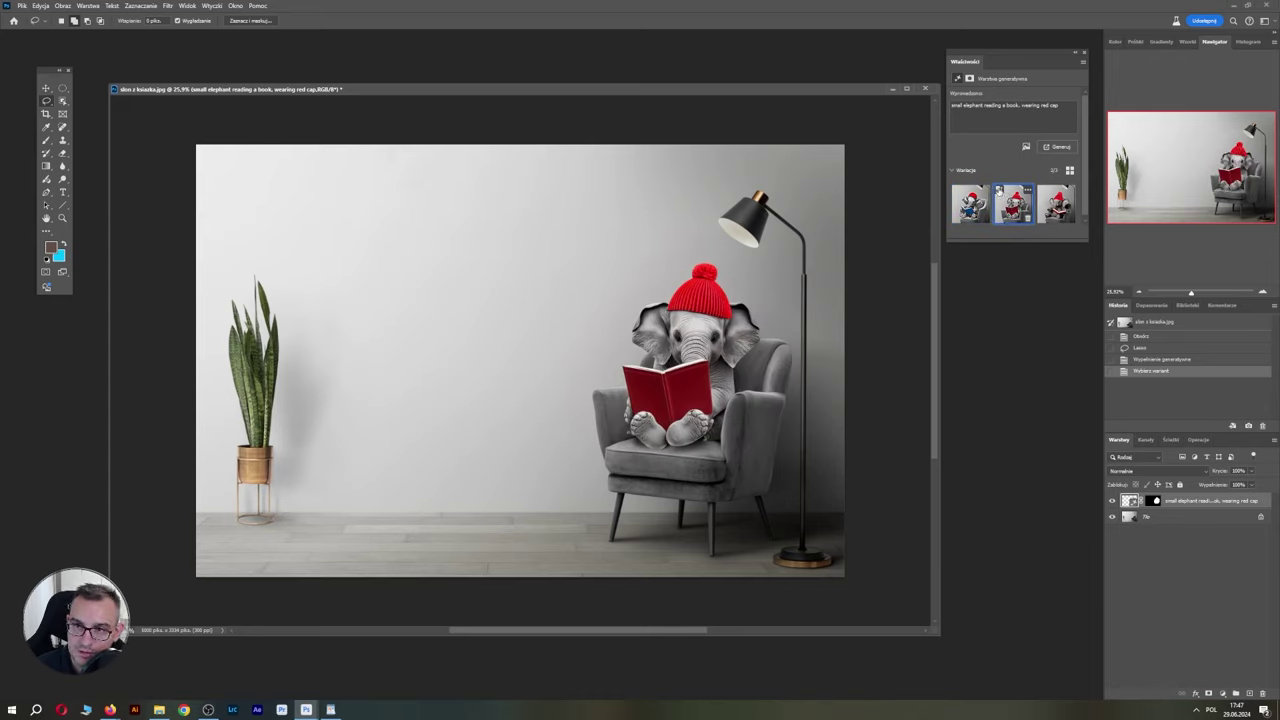
pyautogui.click(998, 191)
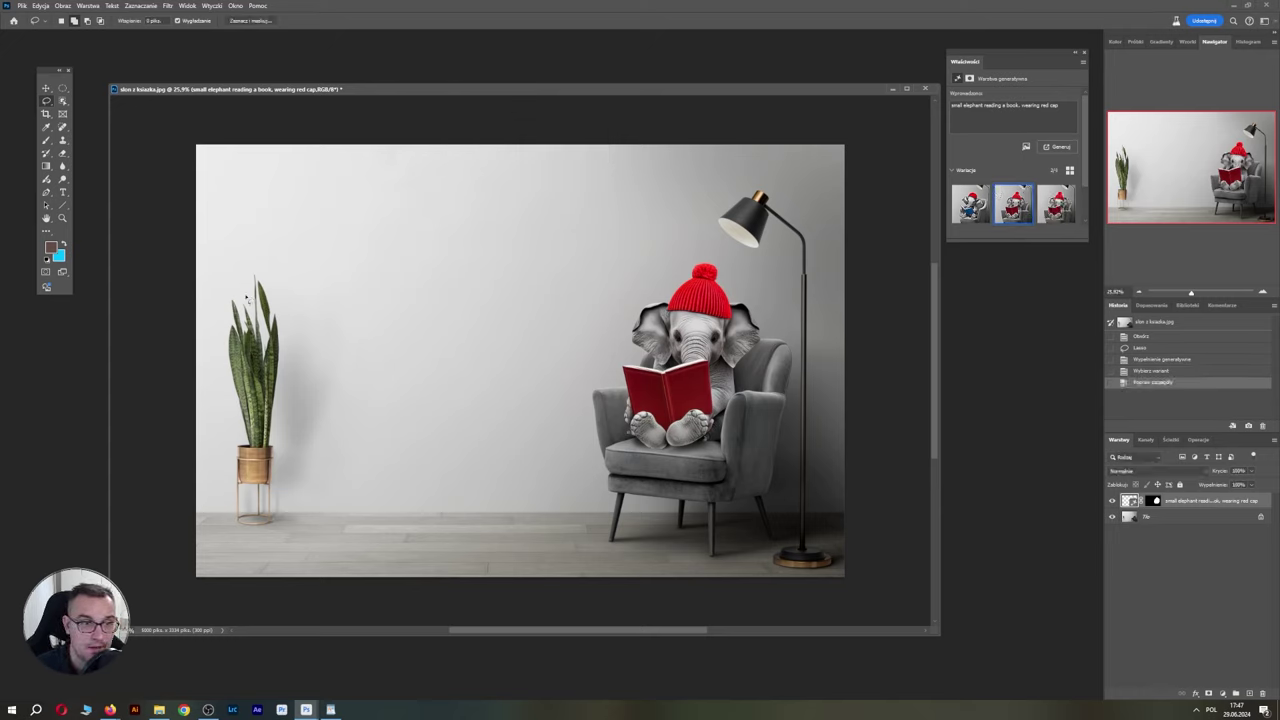
# Lasso the potted plant for the bonsai swap, then outline the empty floor left of the armchair.
pyautogui.moveTo(240, 268)
pyautogui.mouseDown()
pyautogui.moveTo(258, 450)
pyautogui.moveTo(243, 270)
pyautogui.mouseUp()
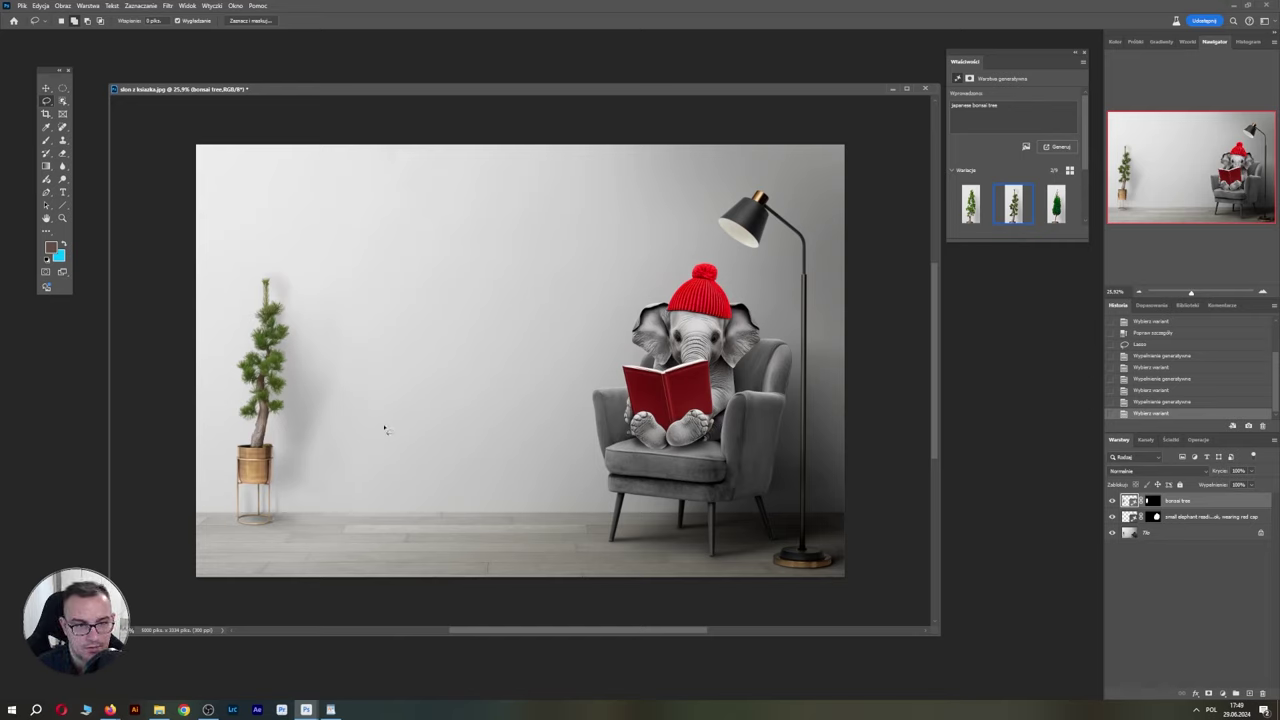
pyautogui.moveTo(384, 428)
pyautogui.mouseDown()
pyautogui.moveTo(504, 434)
pyautogui.moveTo(390, 428)
pyautogui.mouseUp()
# Generate a 'small table' with Generative Fill in the selected floor area.
pyautogui.click(983, 115)
pyautogui.write('shi')
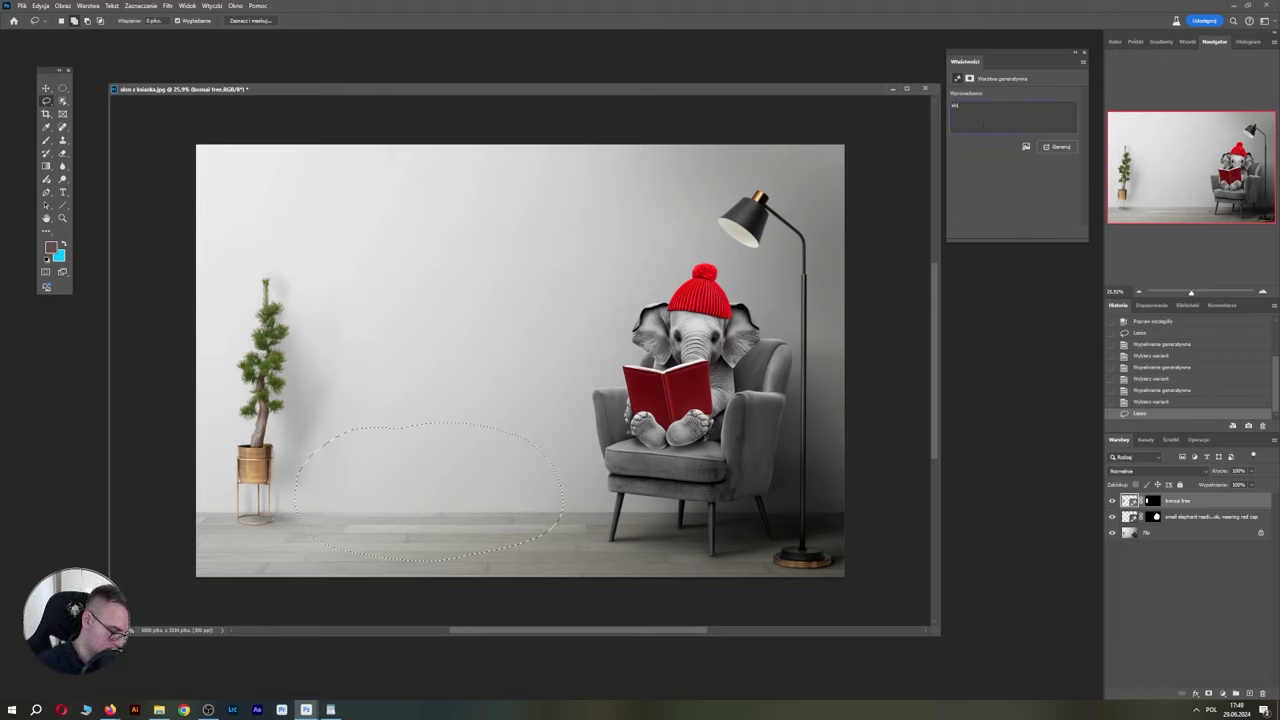
pyautogui.write('all table')
pyautogui.press('Return')
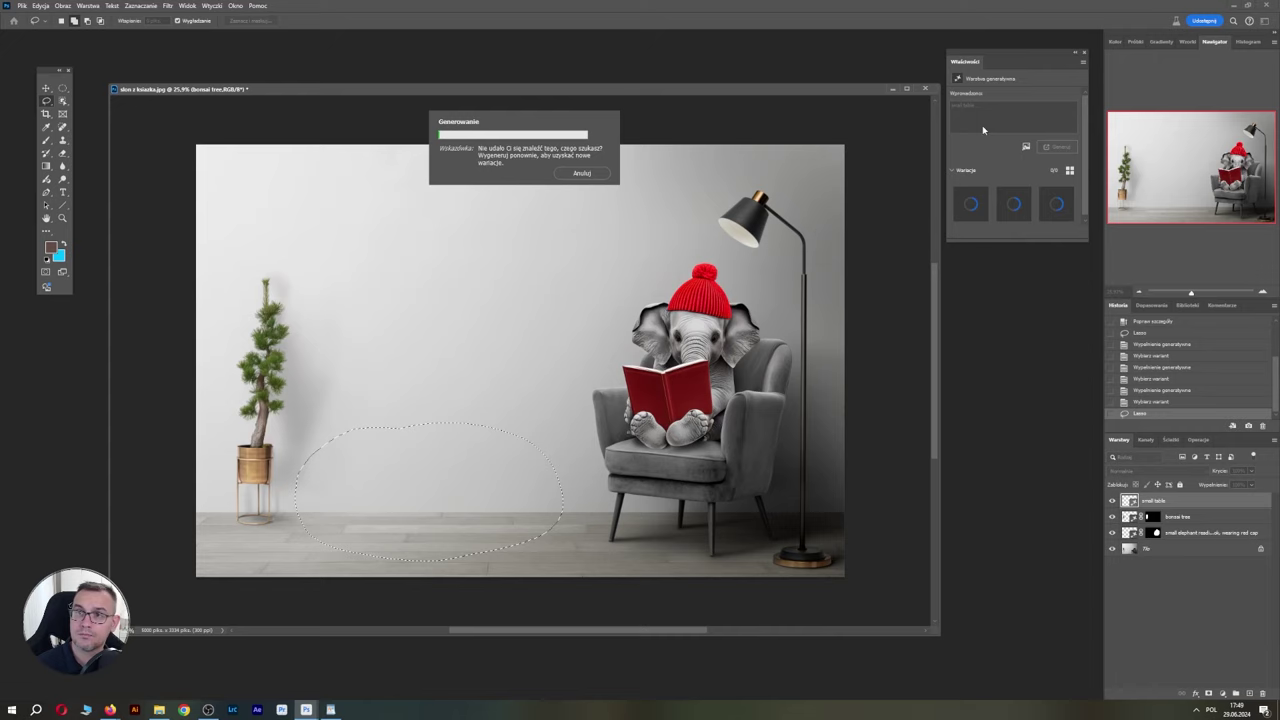
# Compare the table variations, keep the dark low bench, and enhance its detail.
pyautogui.click(1013, 204)
pyautogui.click(1055, 204)
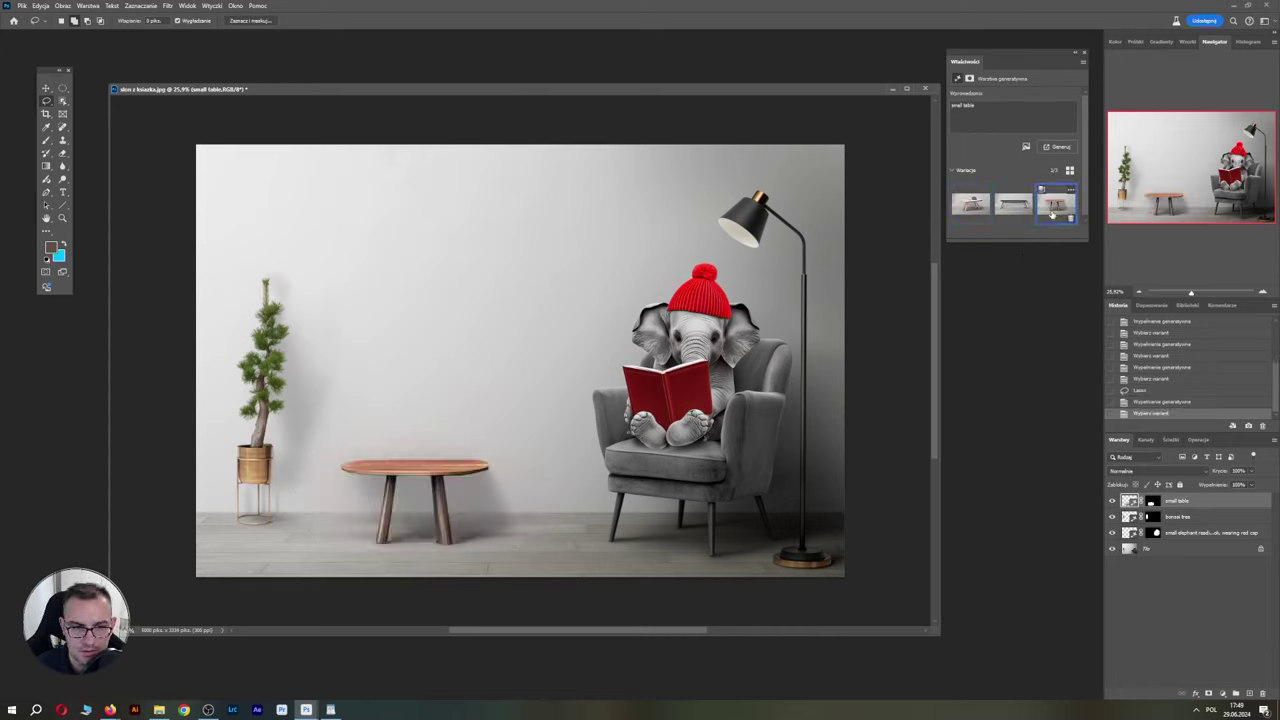
pyautogui.click(986, 208)
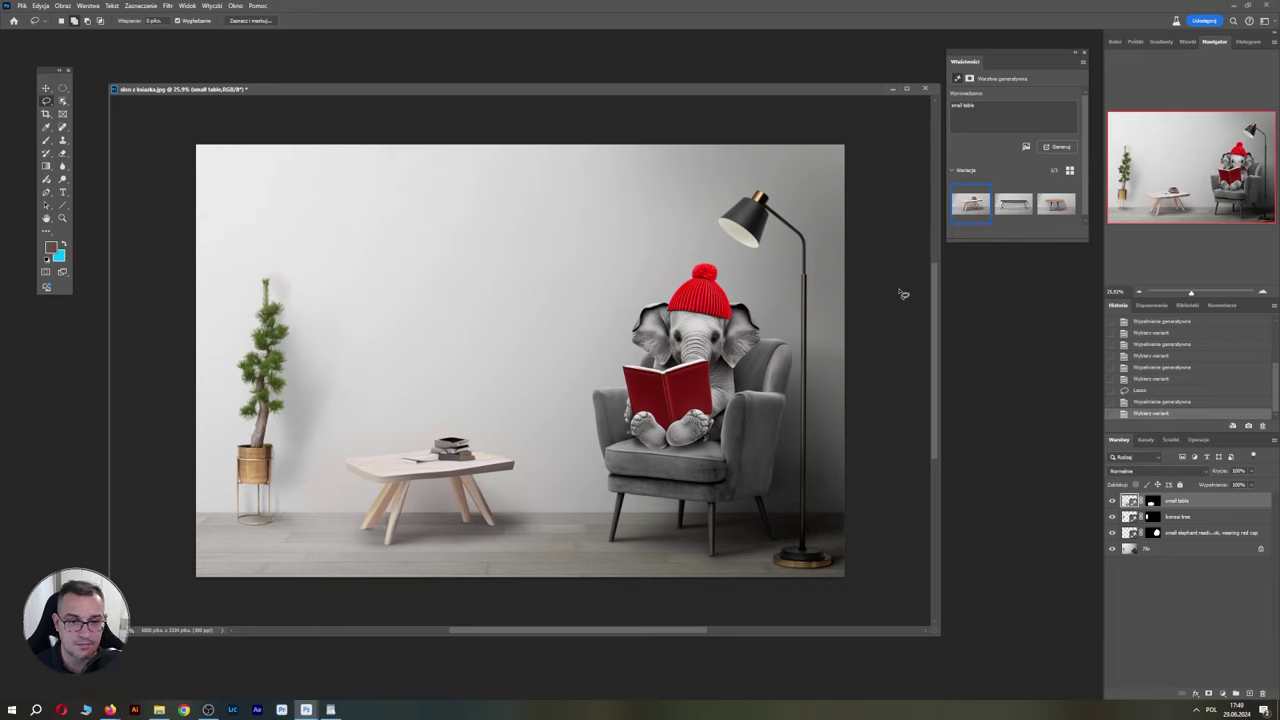
pyautogui.click(1013, 204)
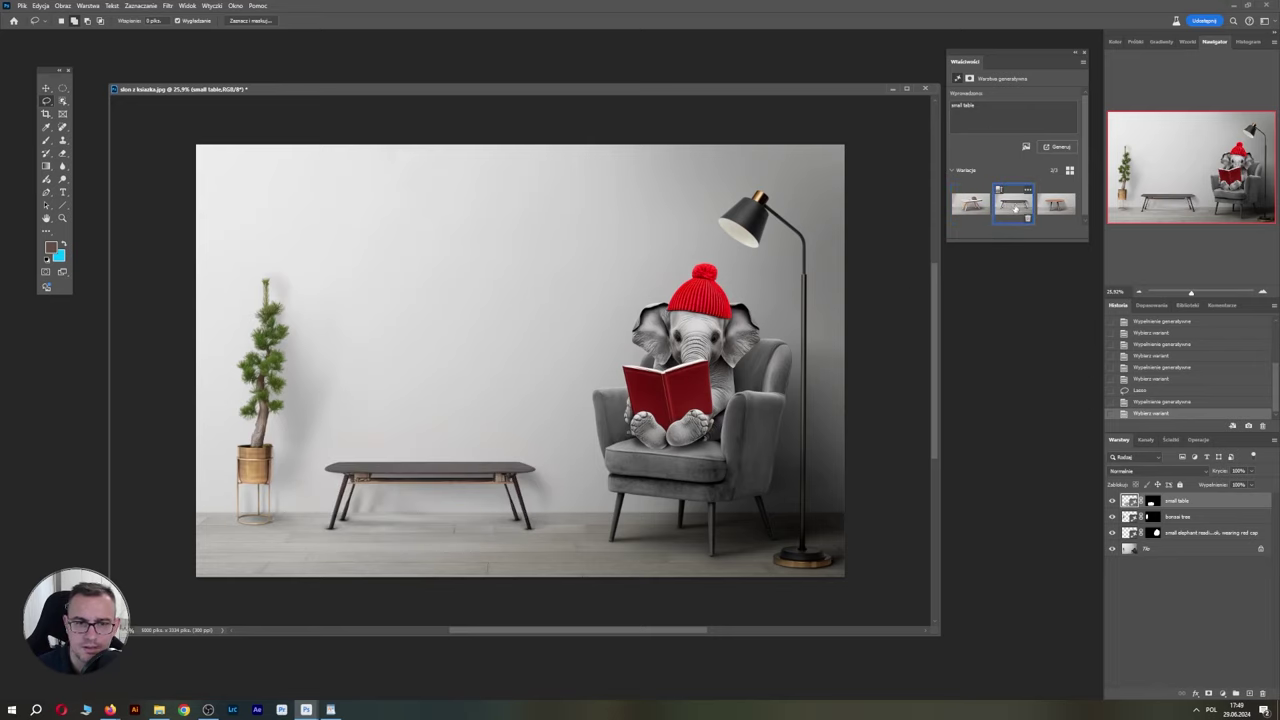
pyautogui.click(1048, 201)
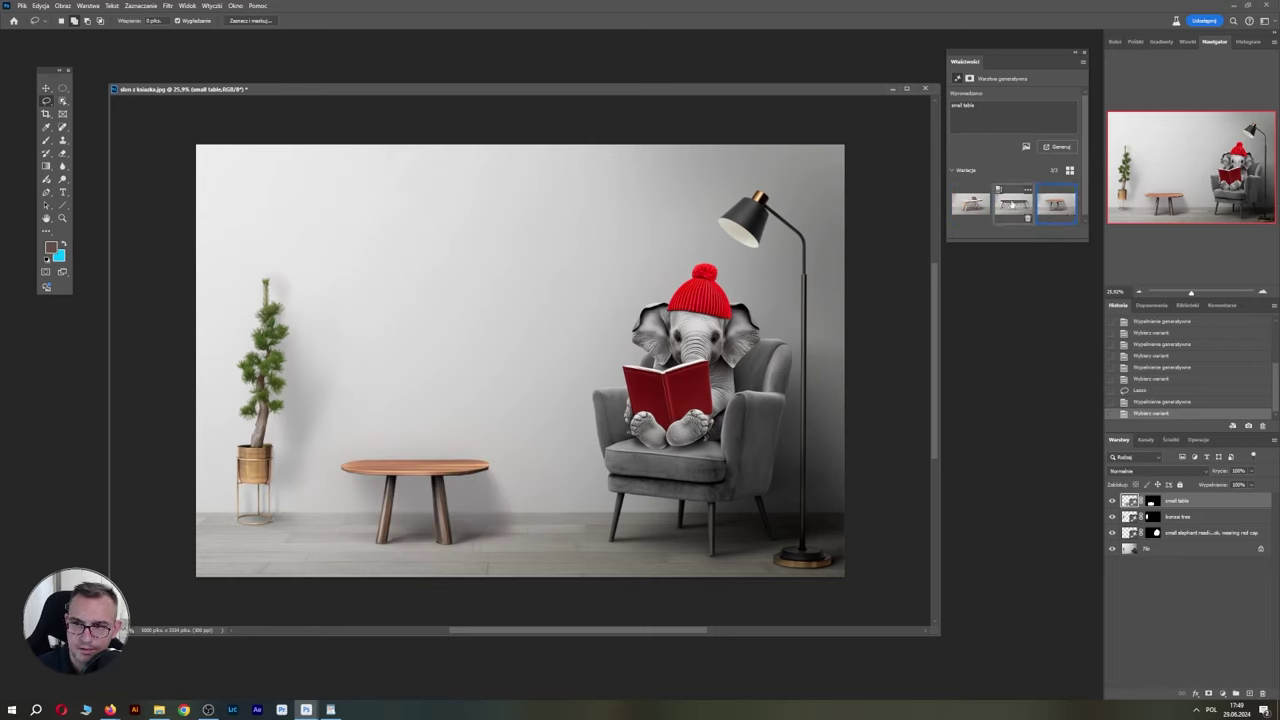
pyautogui.click(1016, 204)
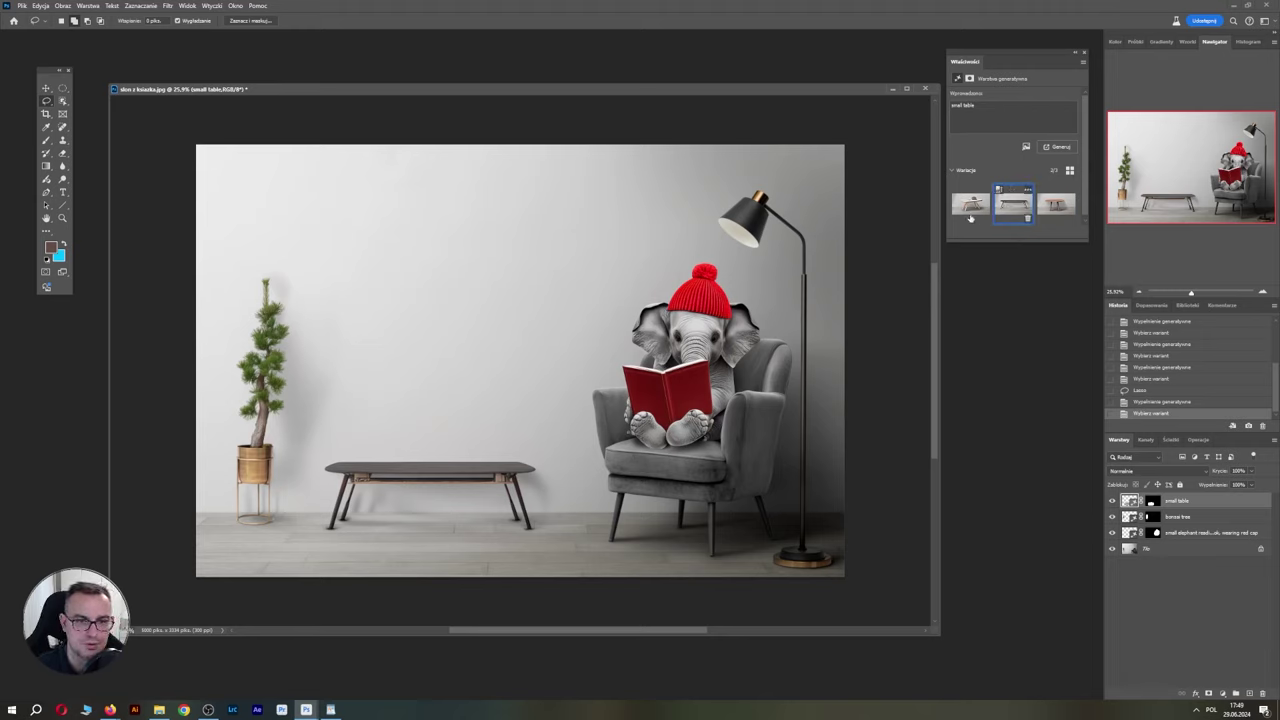
pyautogui.click(970, 218)
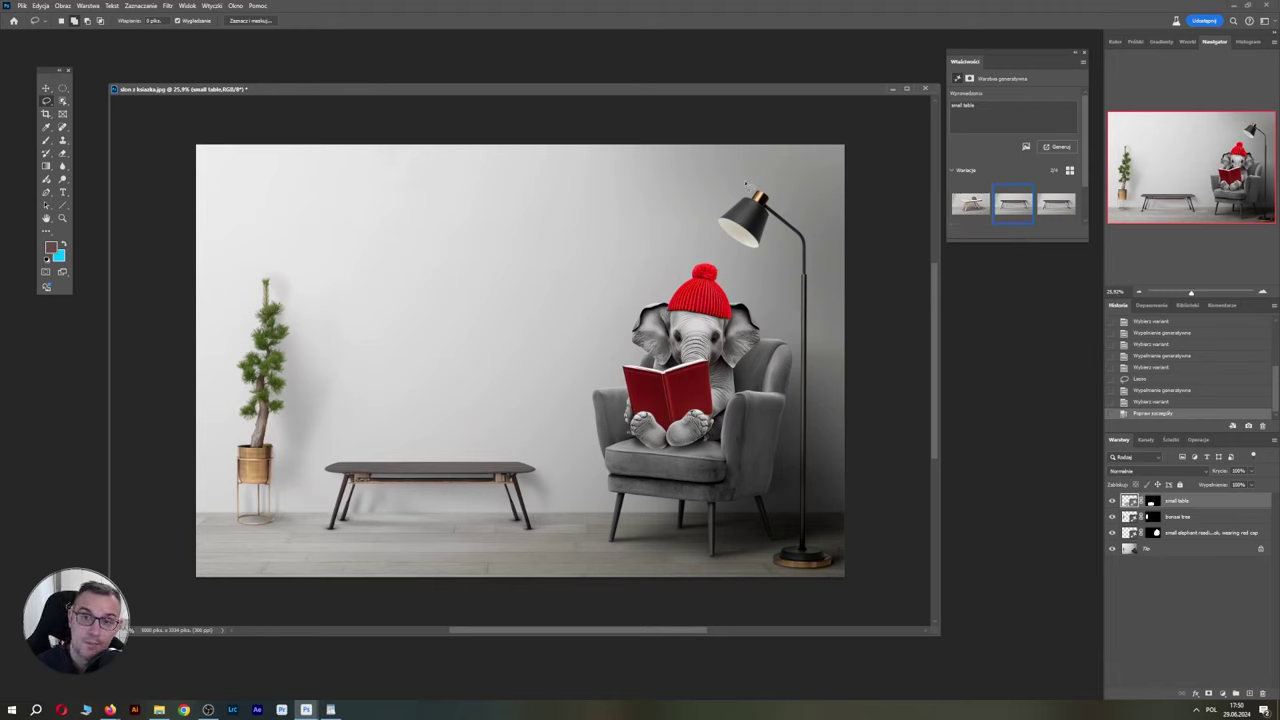
# Lasso the lamp head and generate a 'paper lantern light', keeping the second variation.
pyautogui.moveTo(745, 183); pyautogui.dragTo(738, 212)
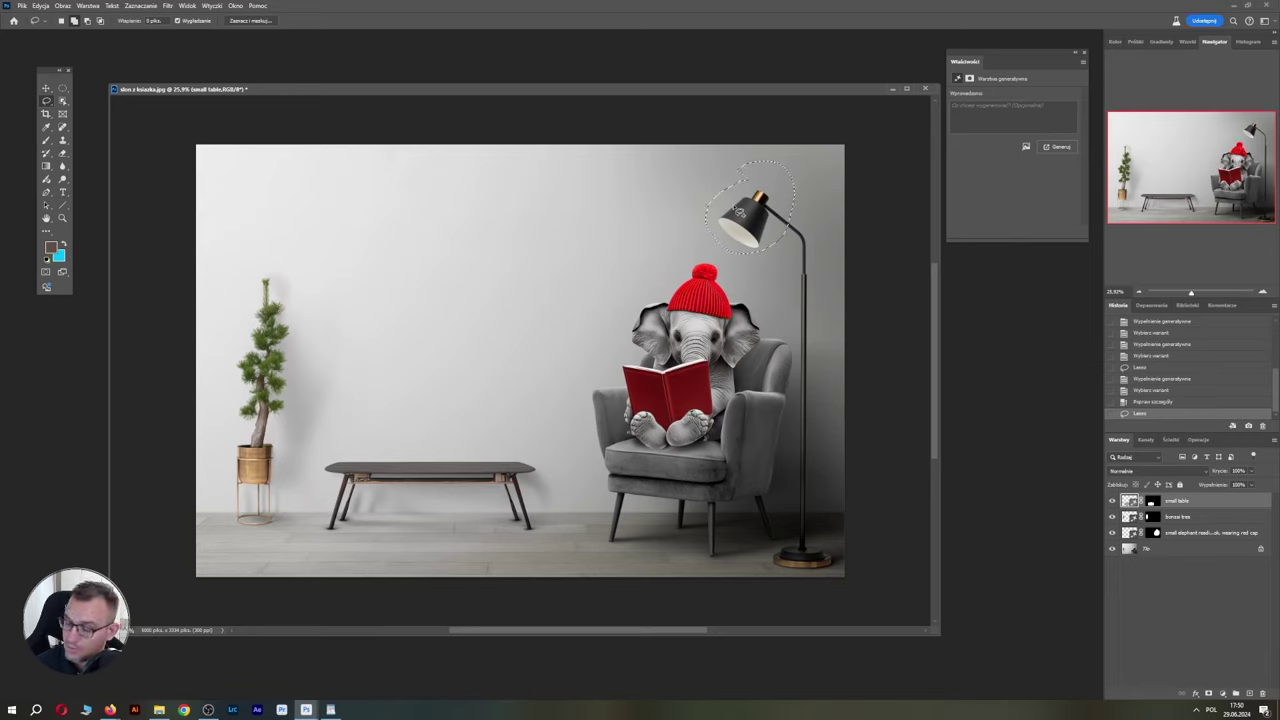
pyautogui.rightClick(753, 215)
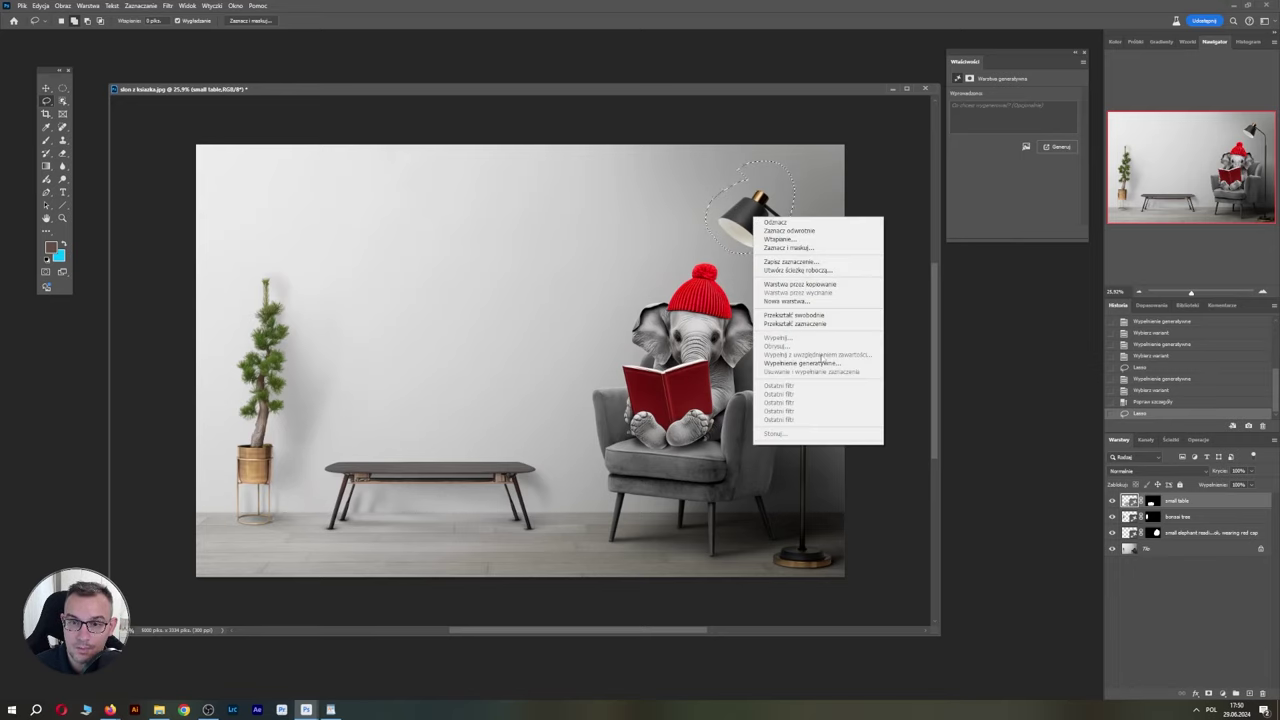
pyautogui.click(826, 363)
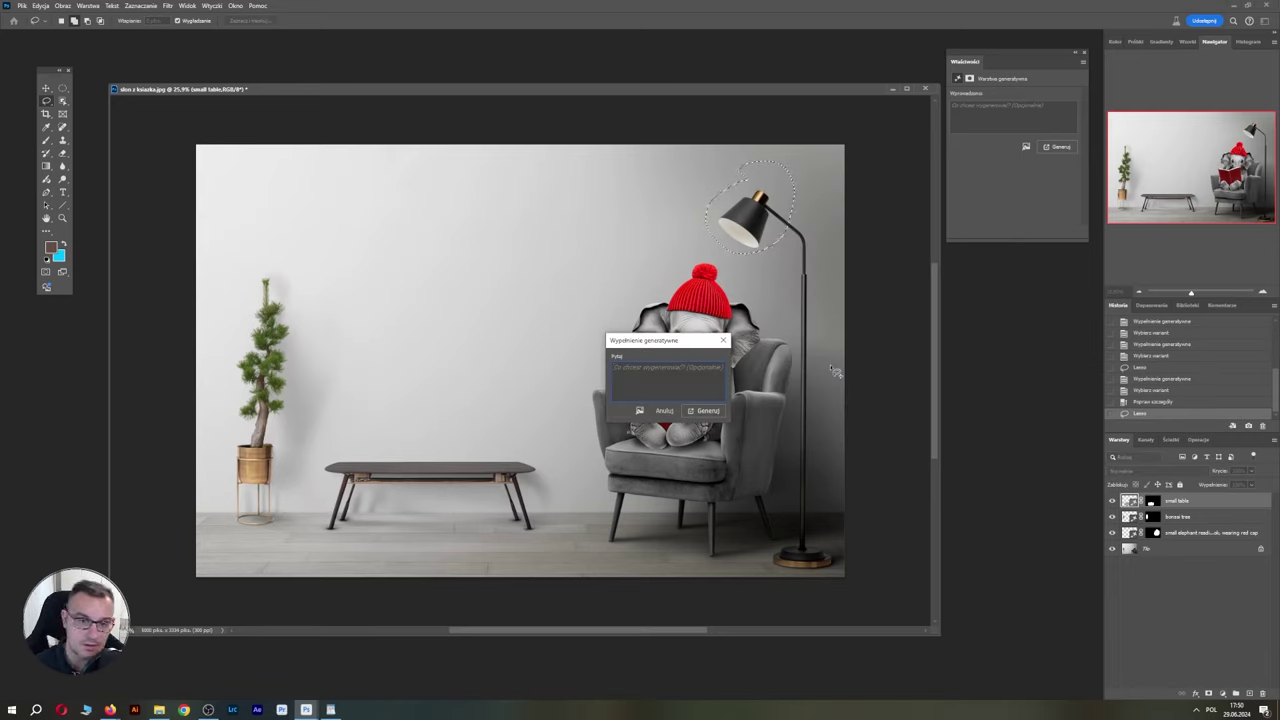
pyautogui.write('paper lan')
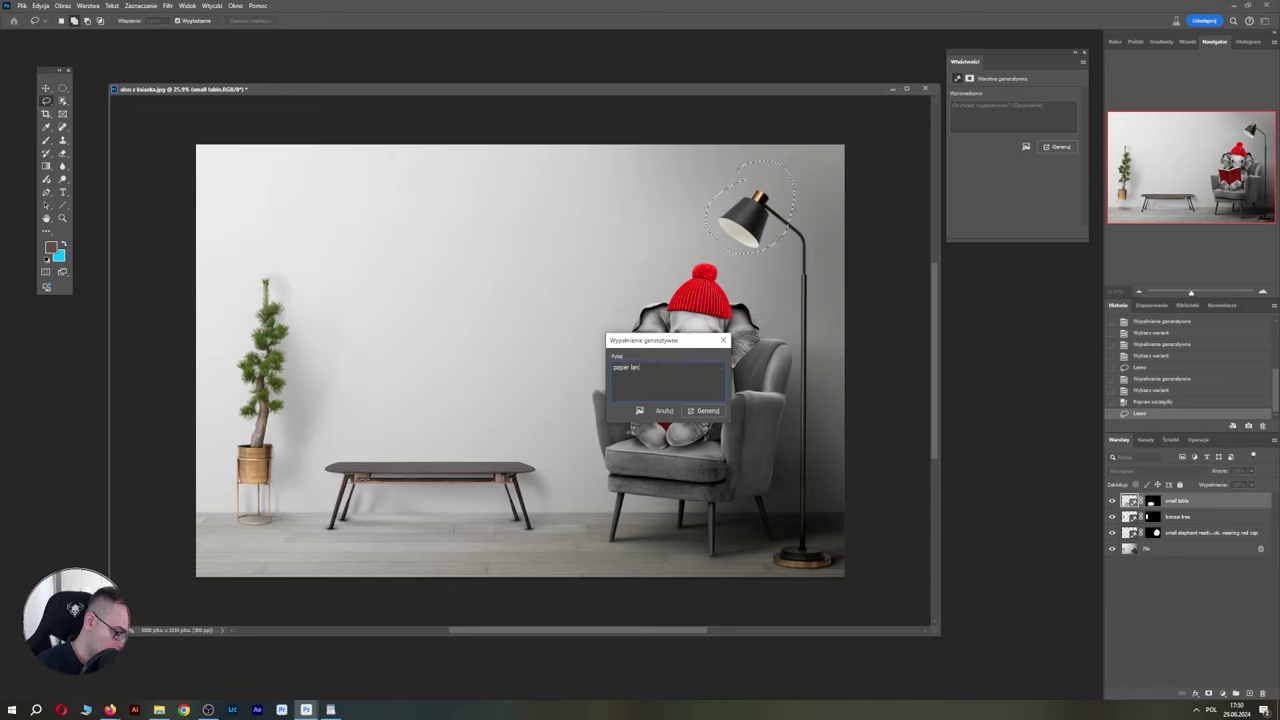
pyautogui.write('tern light')
pyautogui.press('Return')
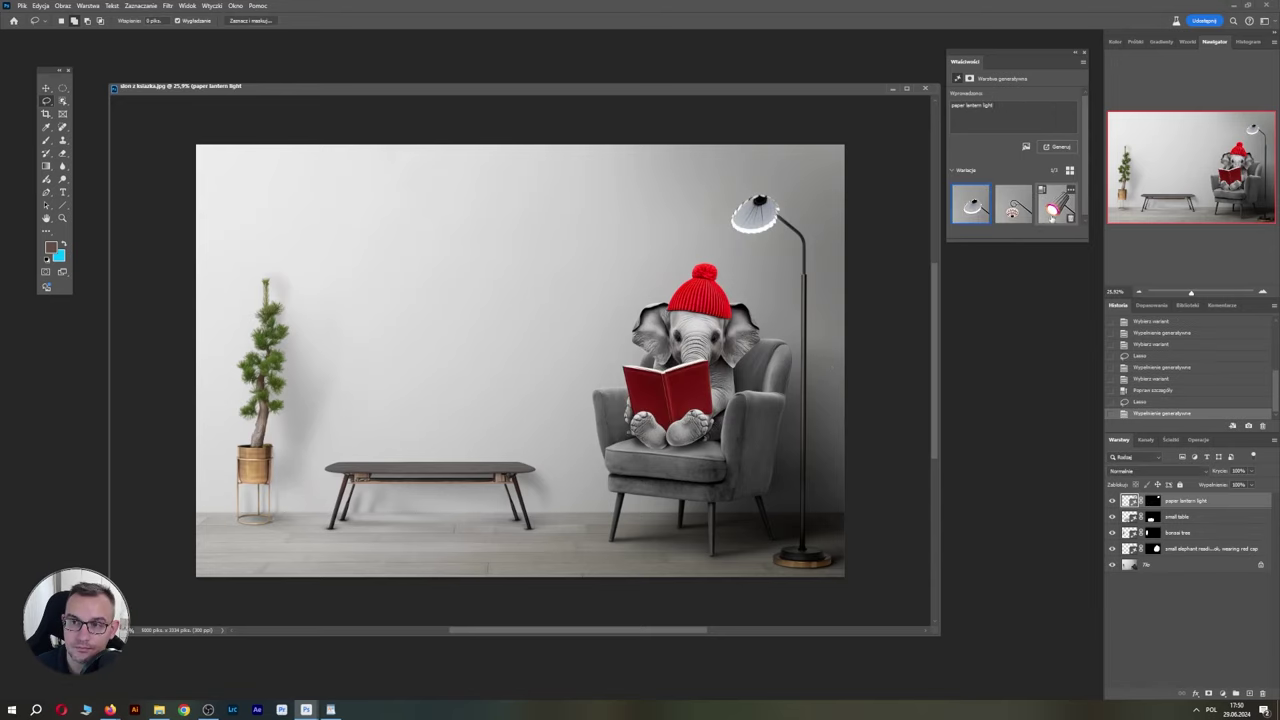
pyautogui.click(1050, 215)
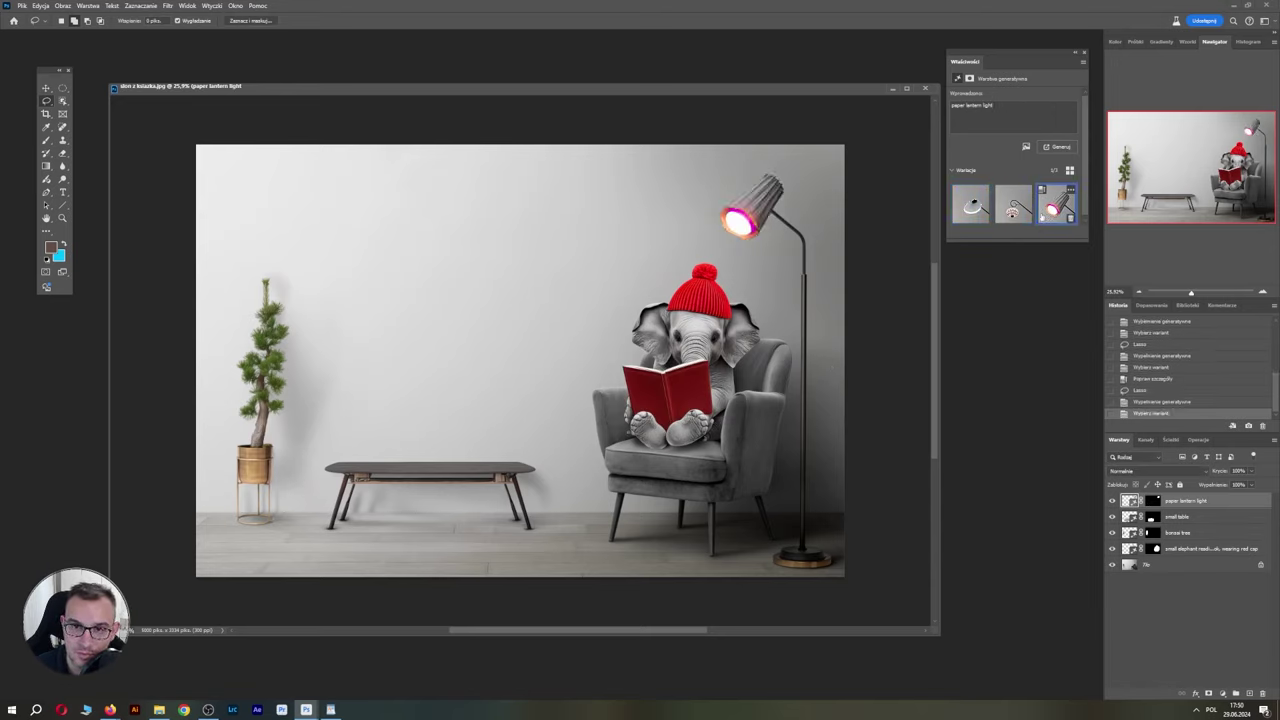
pyautogui.click(1017, 221)
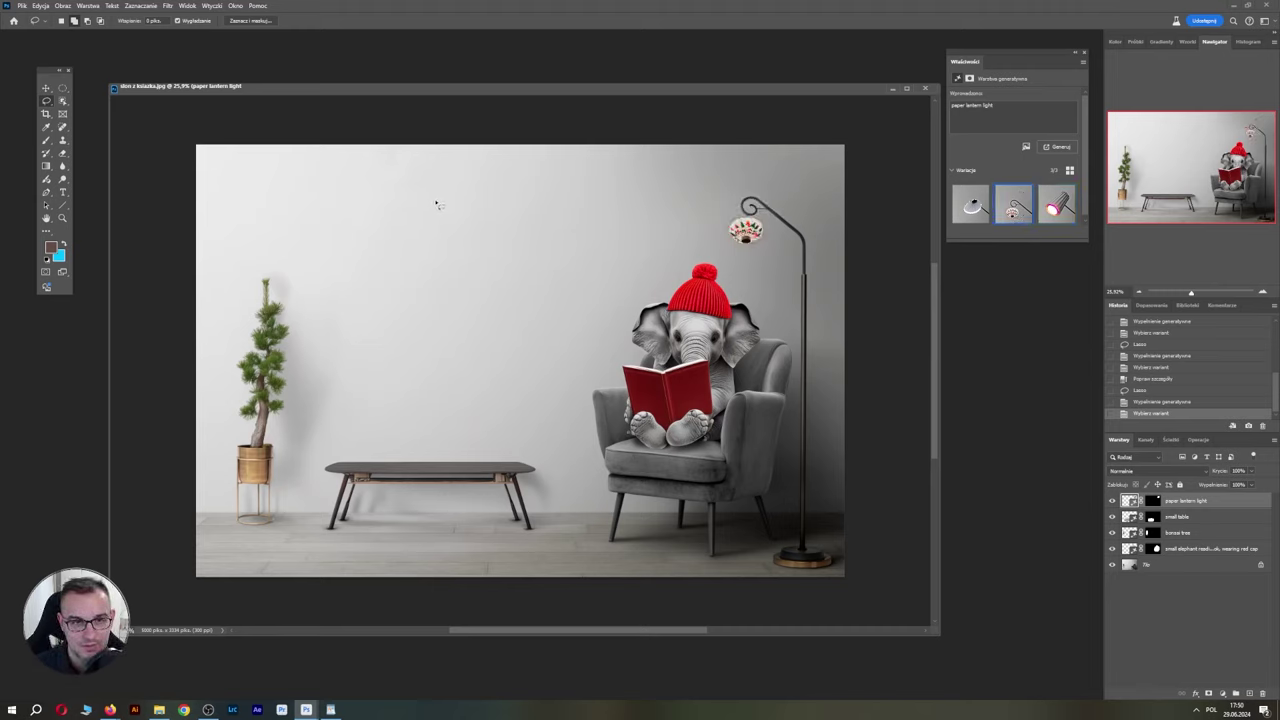
# Lasso the empty wall and generate 'ancient painting like knossos palace' there.
pyautogui.moveTo(435, 201)
pyautogui.mouseDown()
pyautogui.moveTo(340, 289)
pyautogui.moveTo(433, 195)
pyautogui.mouseUp()
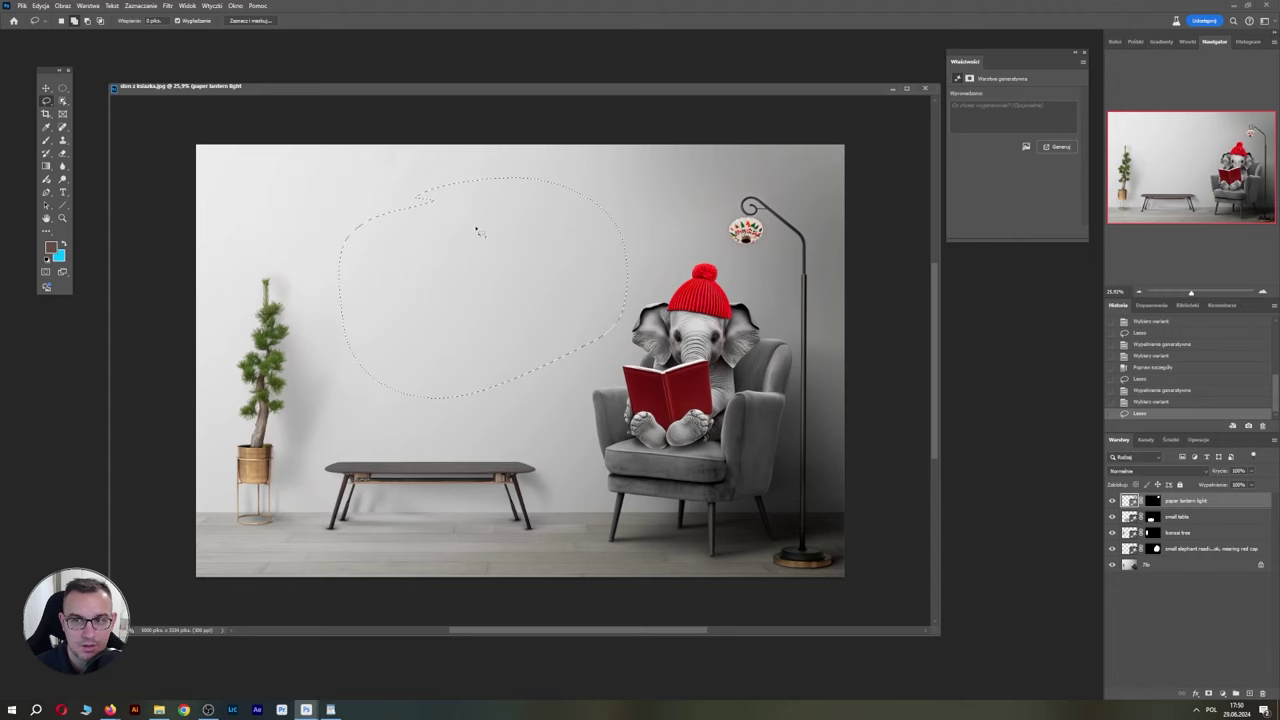
pyautogui.click(985, 118)
pyautogui.write('ancient')
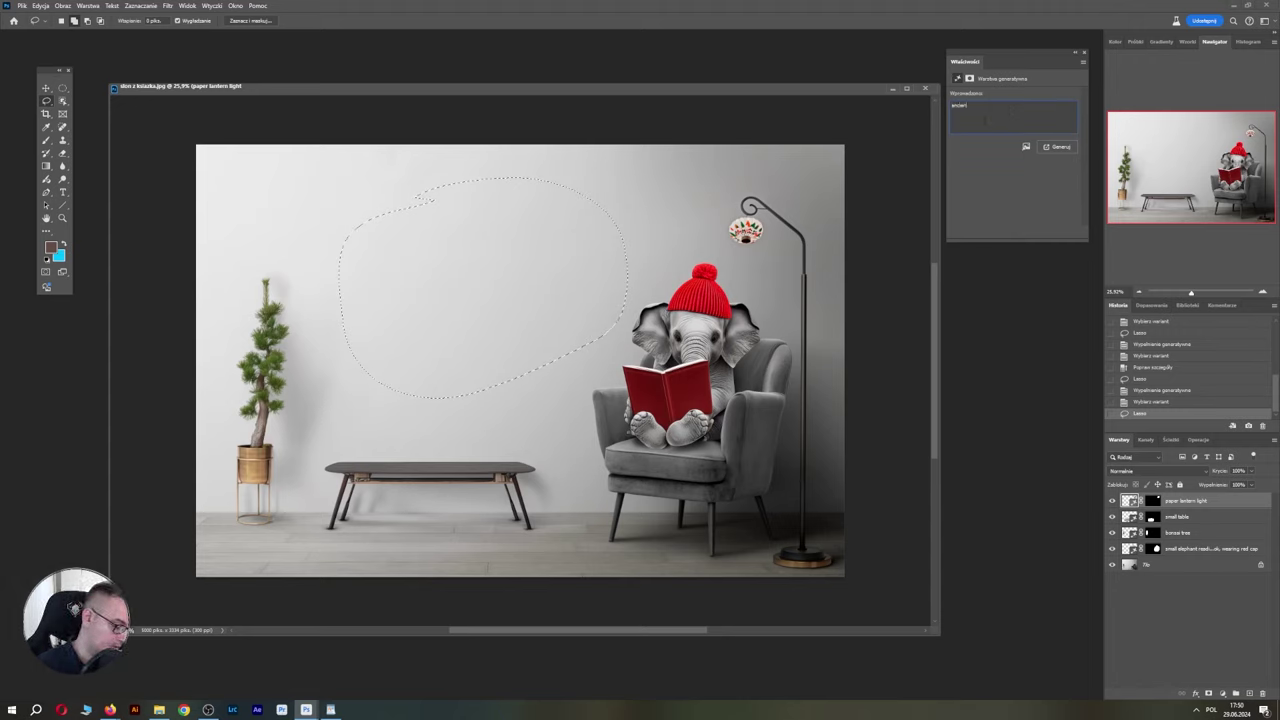
pyautogui.write(' painting ')
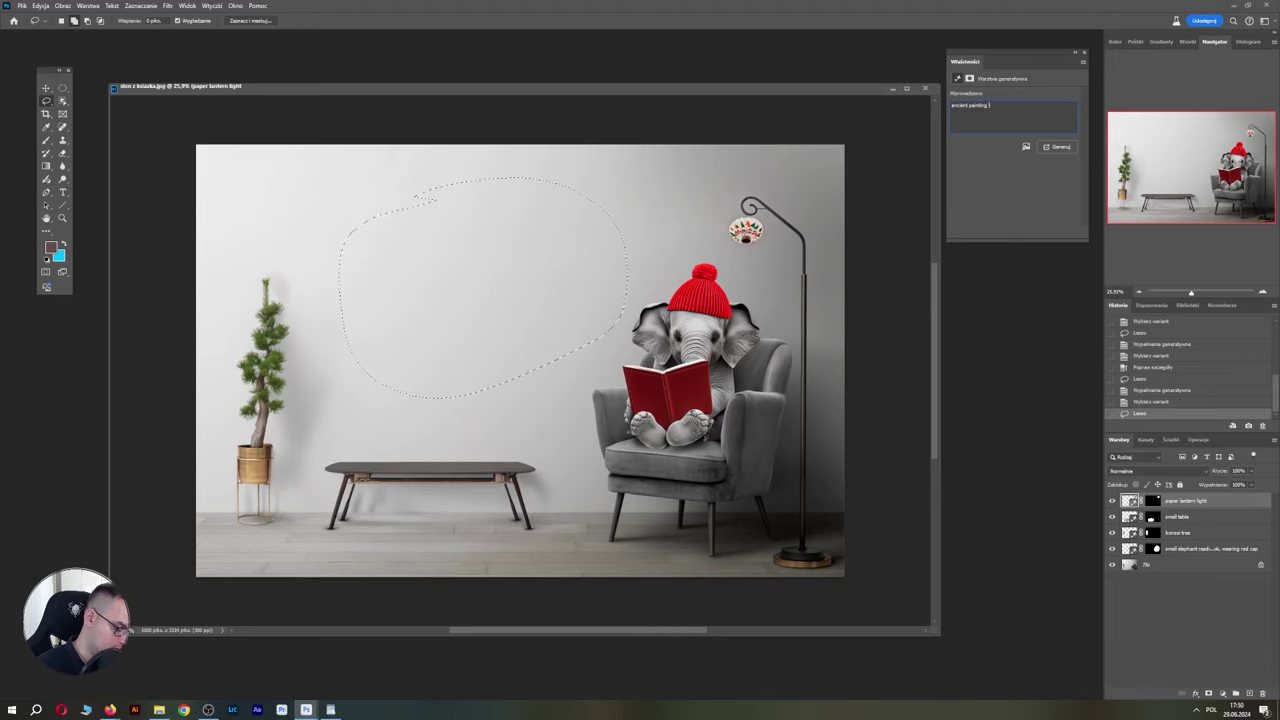
pyautogui.write('like ')
pyautogui.write('ka paleos')
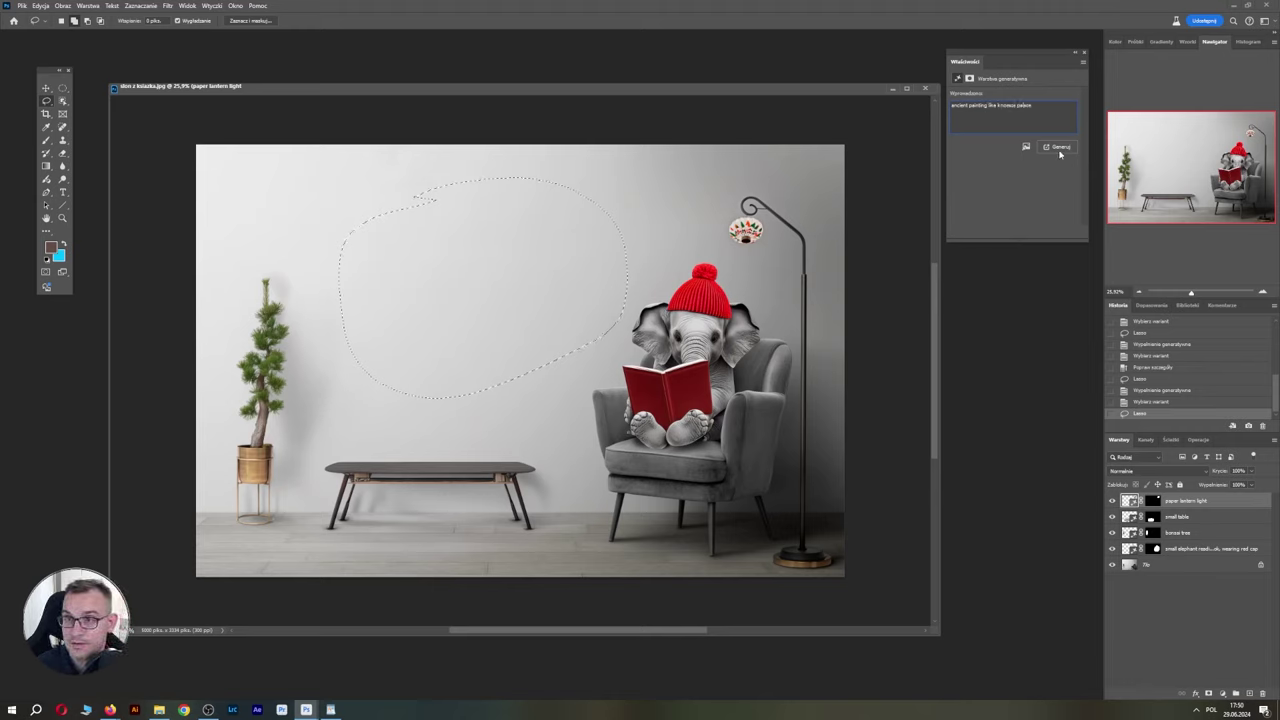
pyautogui.click(1058, 147)
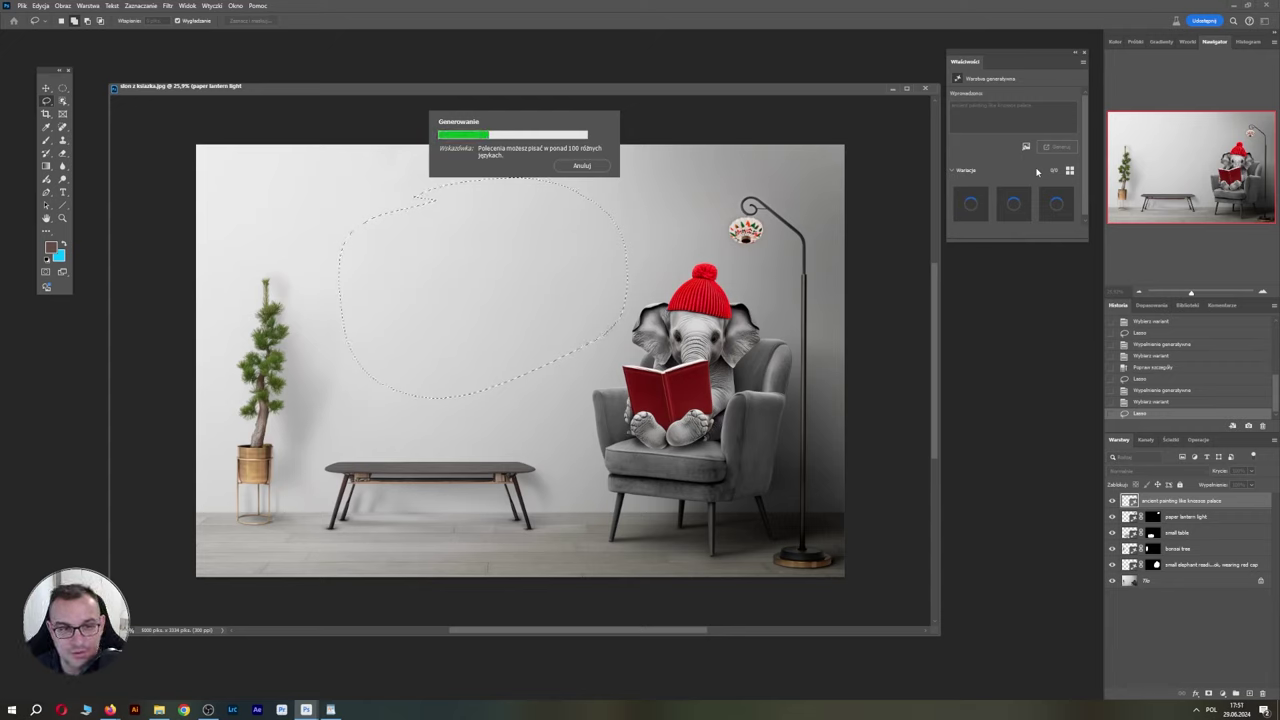
# Pick the eagle painting variation and set its layer blend mode to Darken.
pyautogui.click(1013, 204)
pyautogui.click(1057, 208)
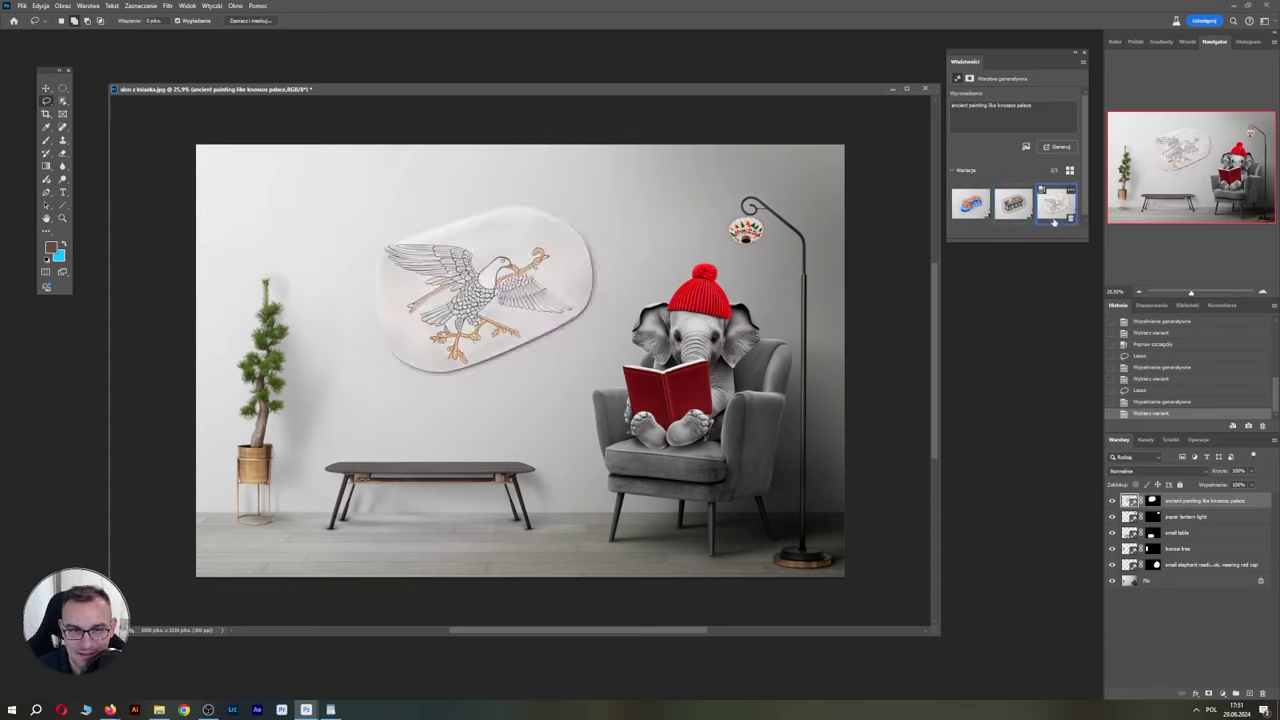
pyautogui.click(1130, 470)
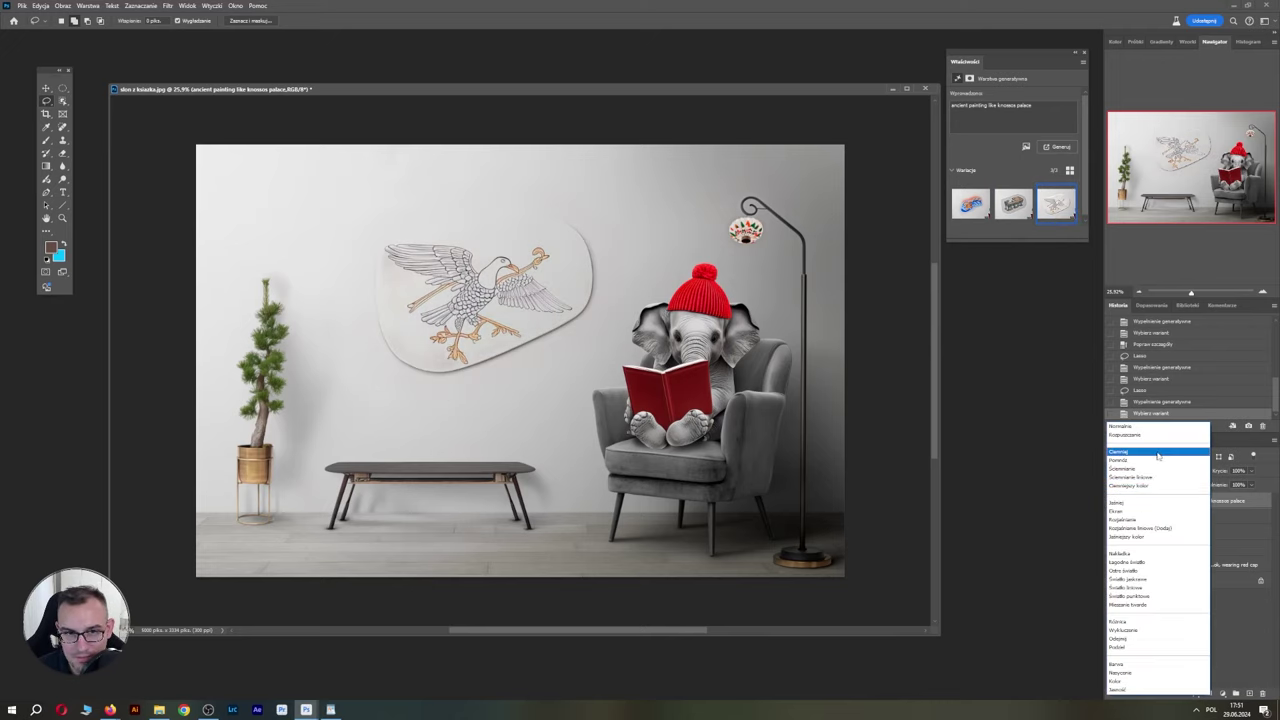
pyautogui.click(1156, 451)
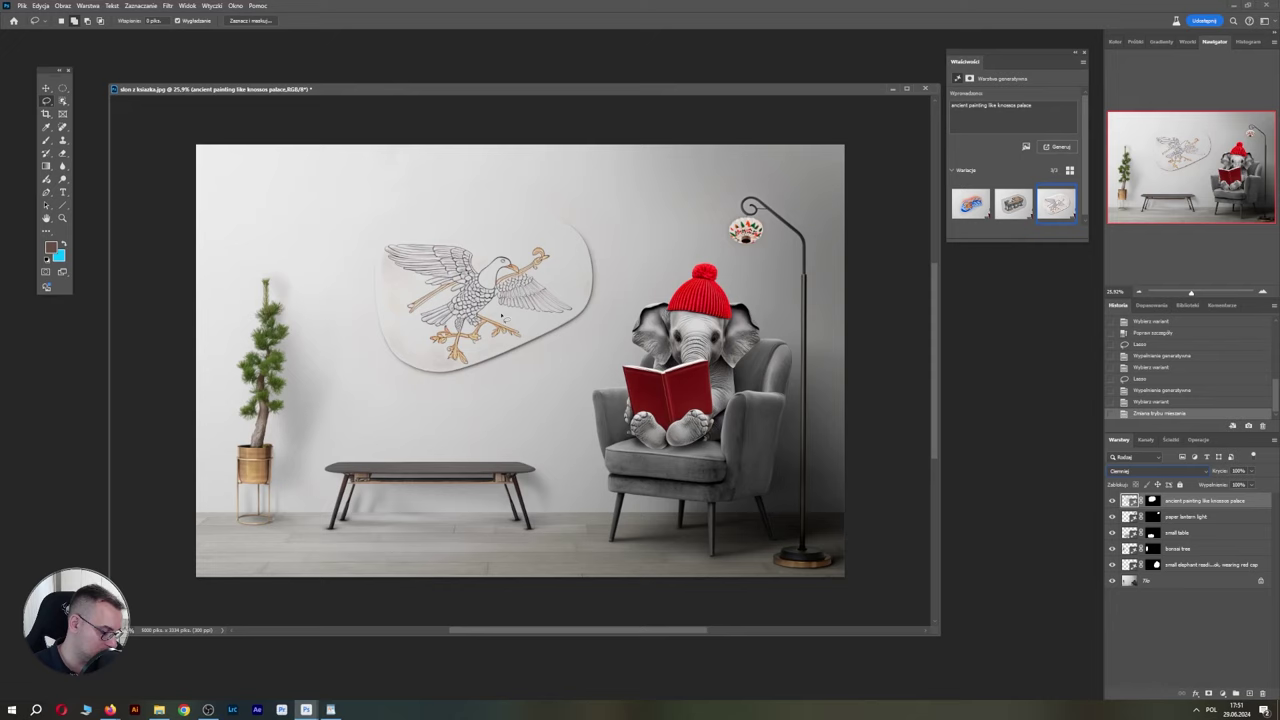
# Try shifting the eagle painting up and left on the wall, then undo the move.
pyautogui.moveTo(510, 265); pyautogui.dragTo(467, 326)
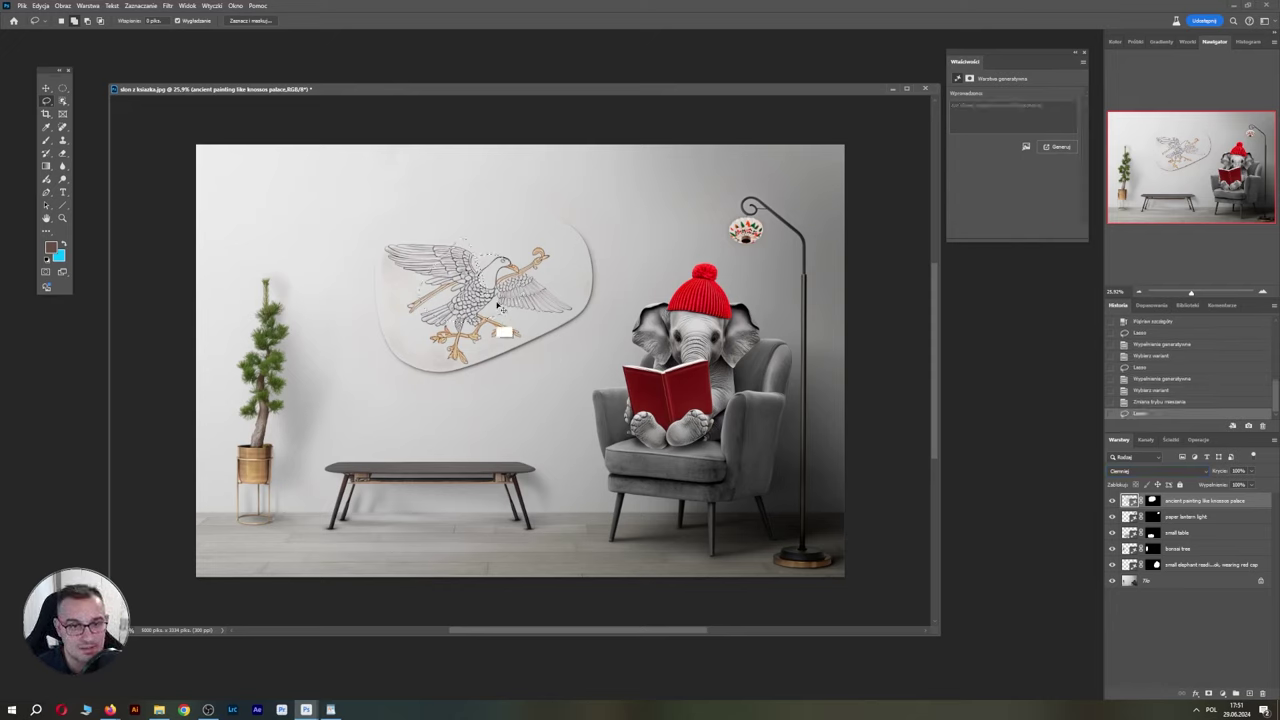
pyautogui.hotkey('ctrl', 'd')
pyautogui.press('v')
pyautogui.moveTo(496, 284); pyautogui.dragTo(465, 262)
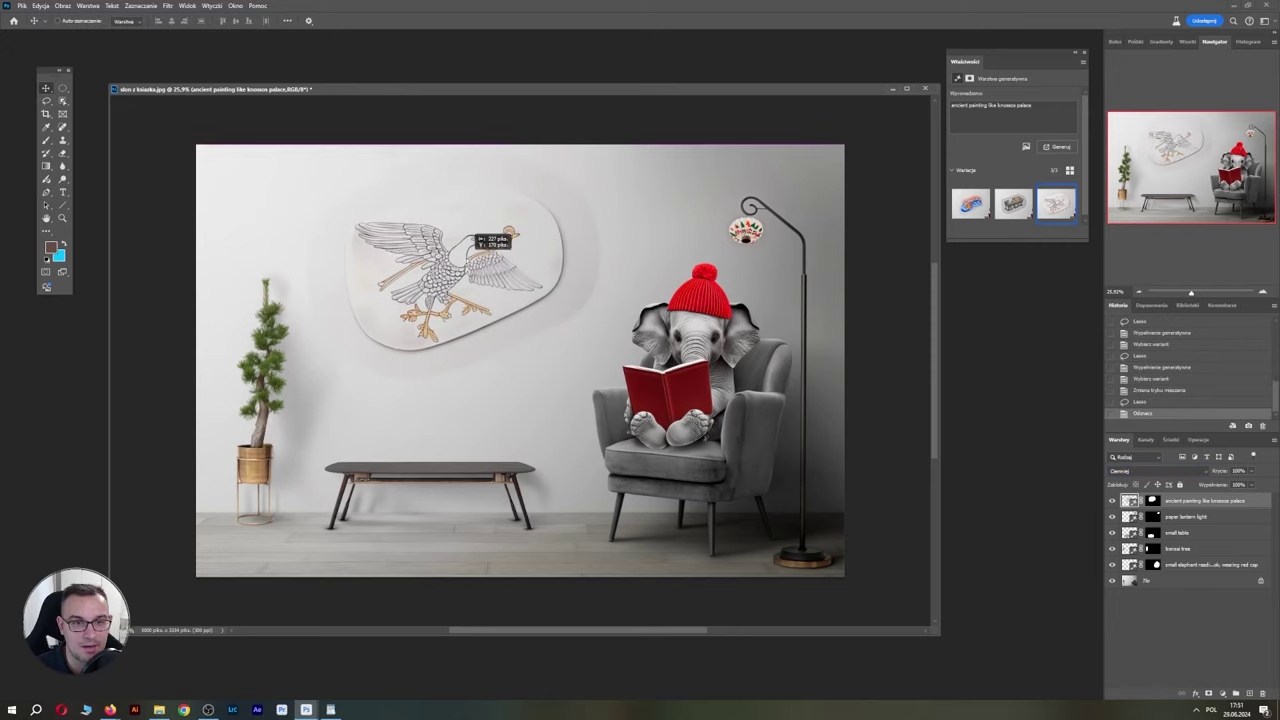
pyautogui.hotkey('ctrl', 'z')
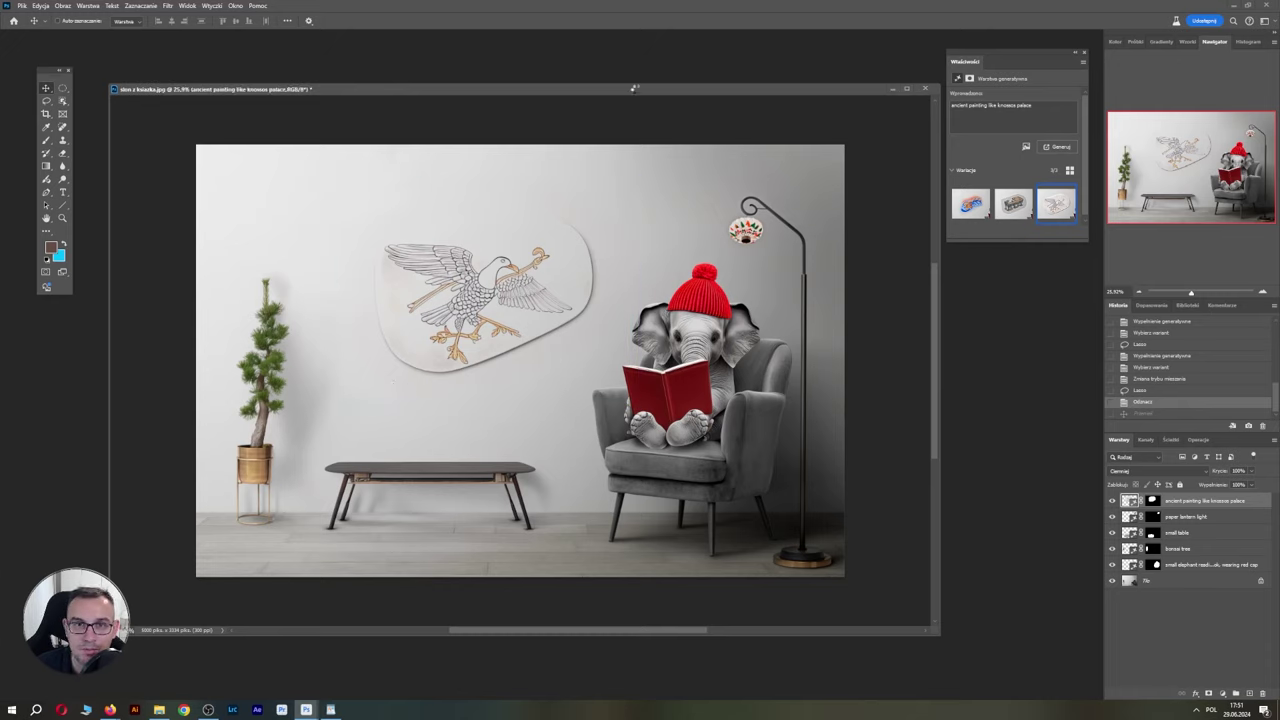
pyautogui.moveTo(845, 370); pyautogui.dragTo(845, 370)
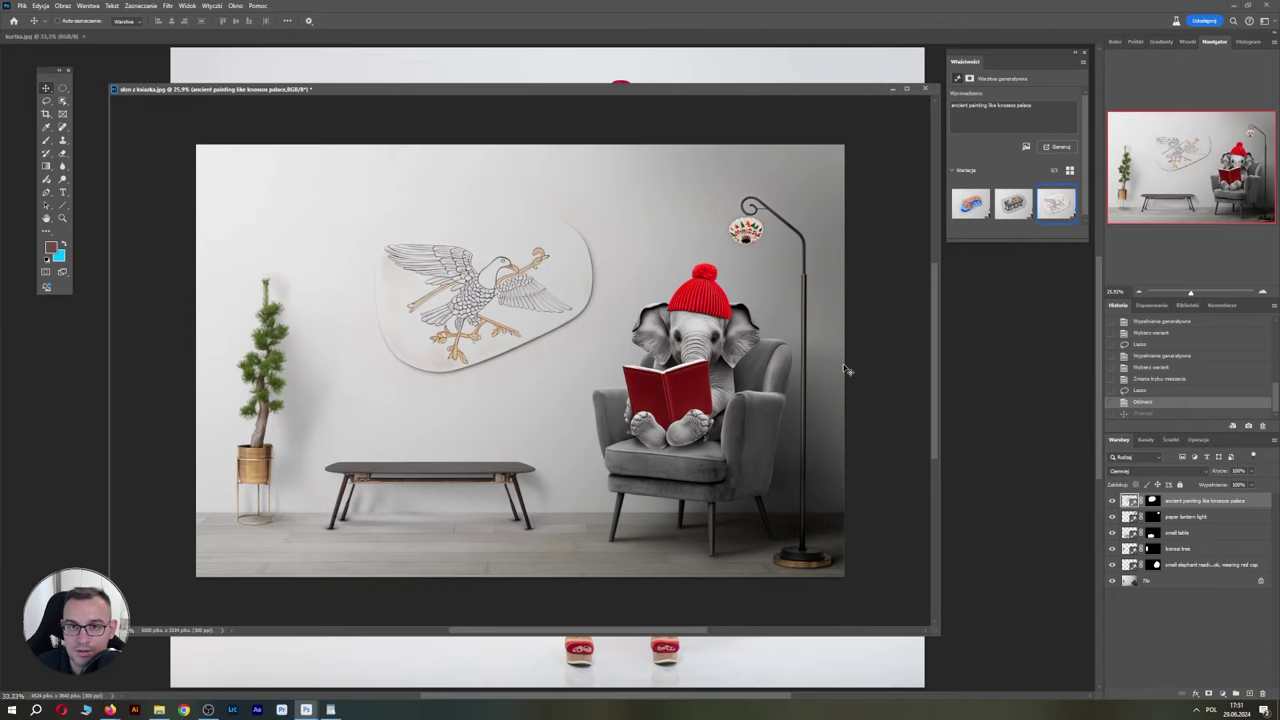
# Close the elephant room image and zoom the Navigator toward the model's face.
pyautogui.click(925, 88)
pyautogui.click(738, 265)
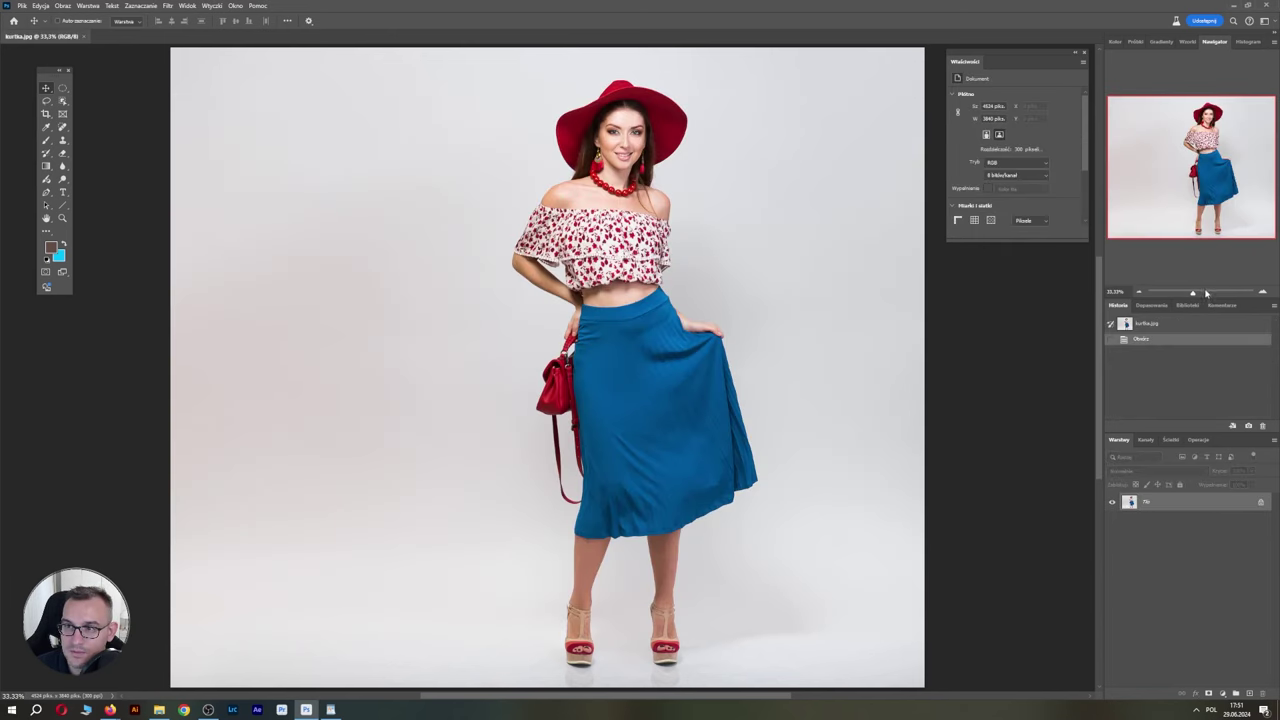
pyautogui.moveTo(1192, 292); pyautogui.dragTo(1200, 292)
pyautogui.moveTo(1198, 165); pyautogui.dragTo(1198, 121)
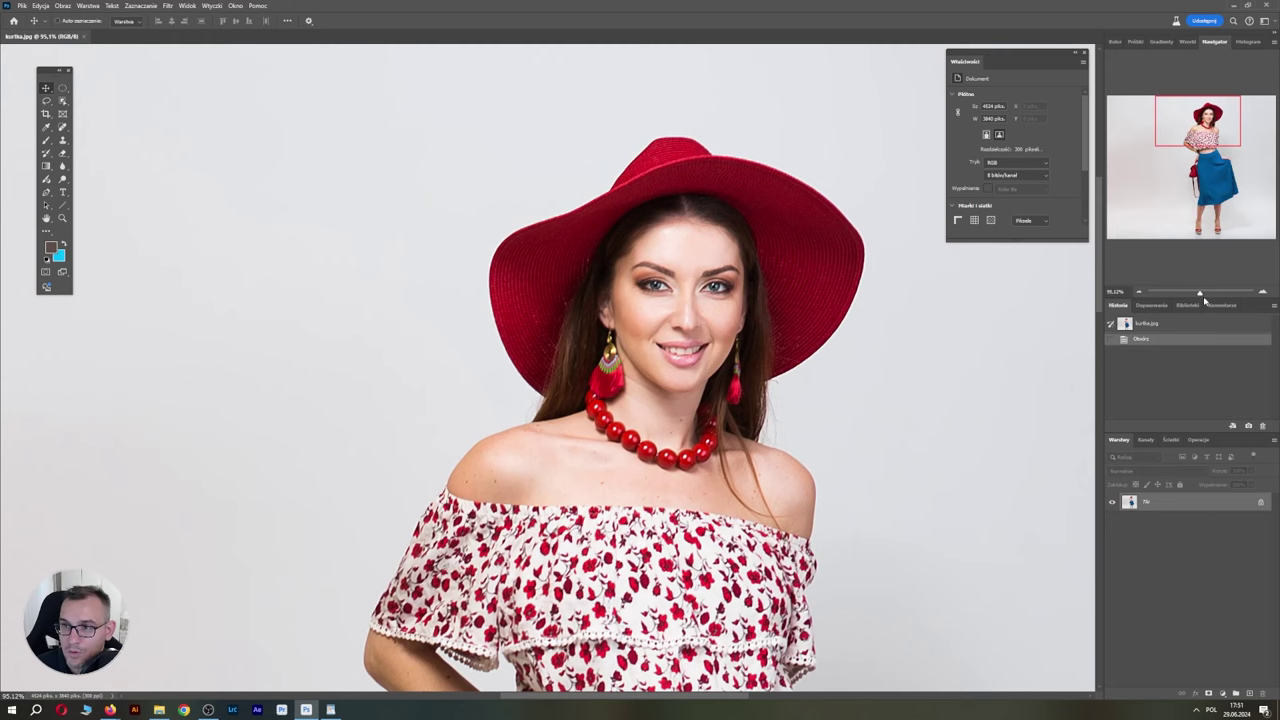
# Centre the magnified face and lasso around the model's eyes.
pyautogui.moveTo(1203, 296); pyautogui.dragTo(1206, 294)
pyautogui.moveTo(650, 242); pyautogui.dragTo(540, 236)
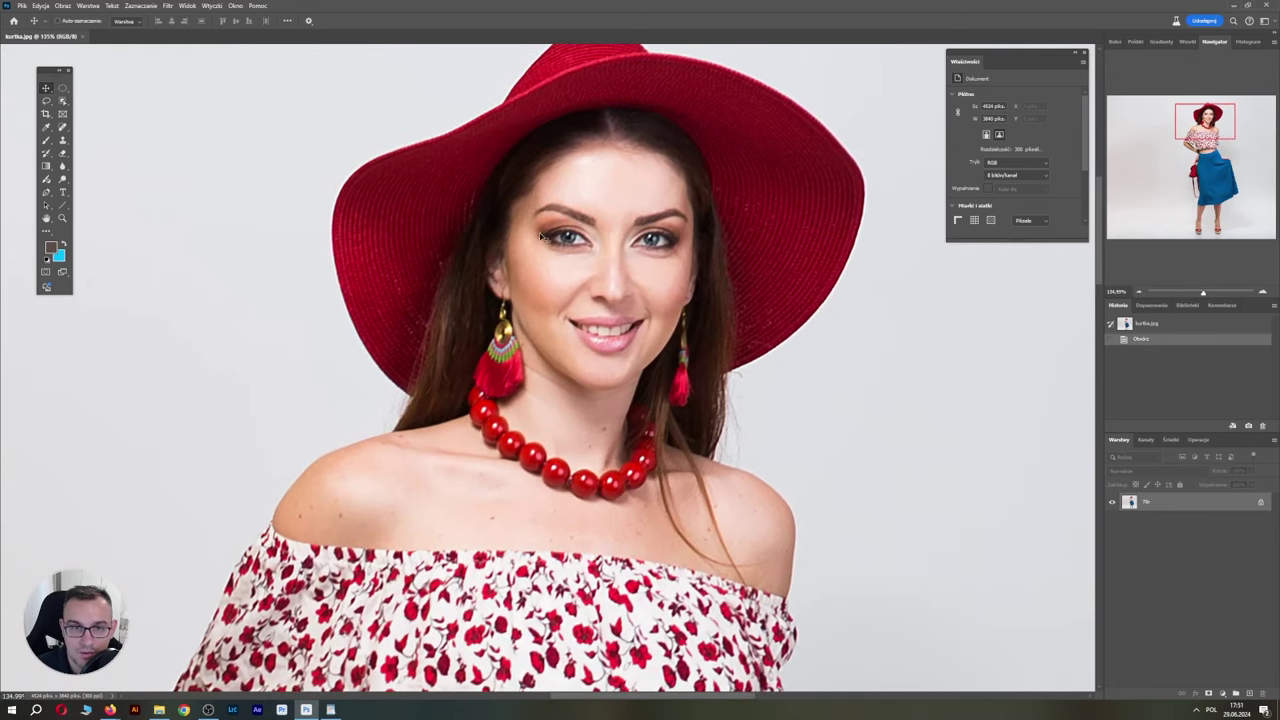
pyautogui.press('l')
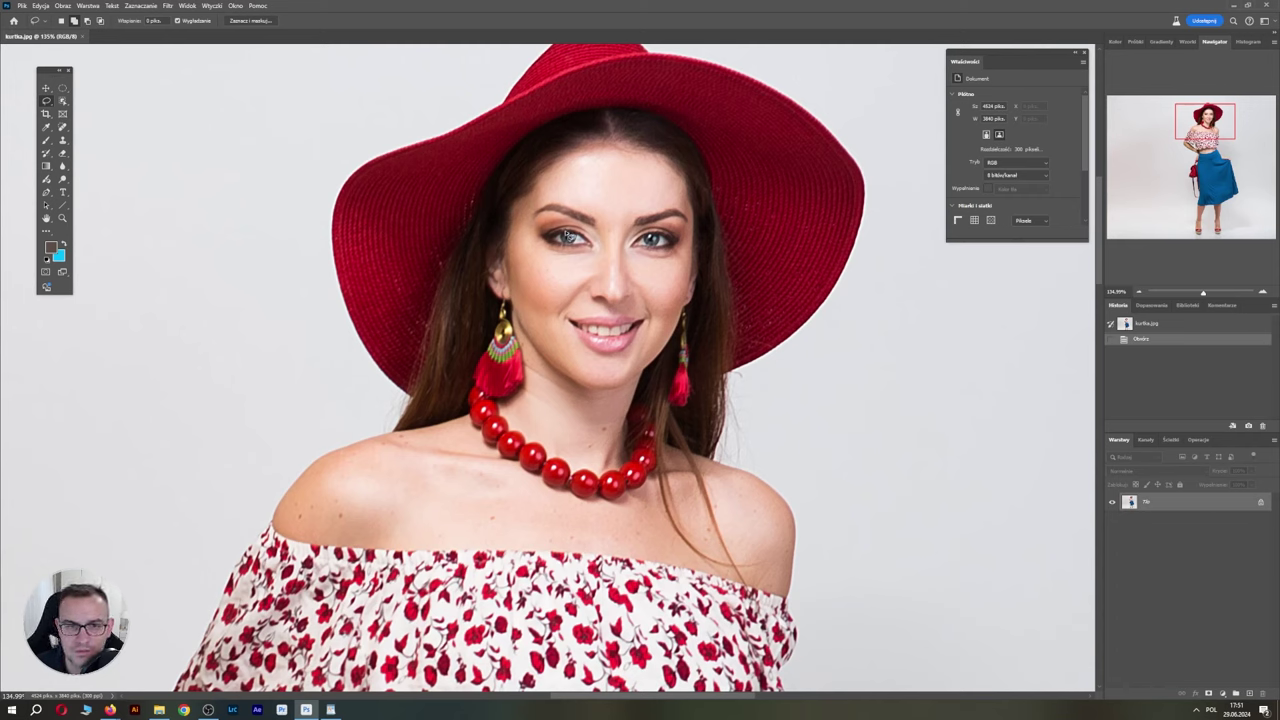
pyautogui.moveTo(565, 245)
pyautogui.mouseDown()
pyautogui.moveTo(650, 250)
pyautogui.moveTo(639, 256)
pyautogui.mouseUp()
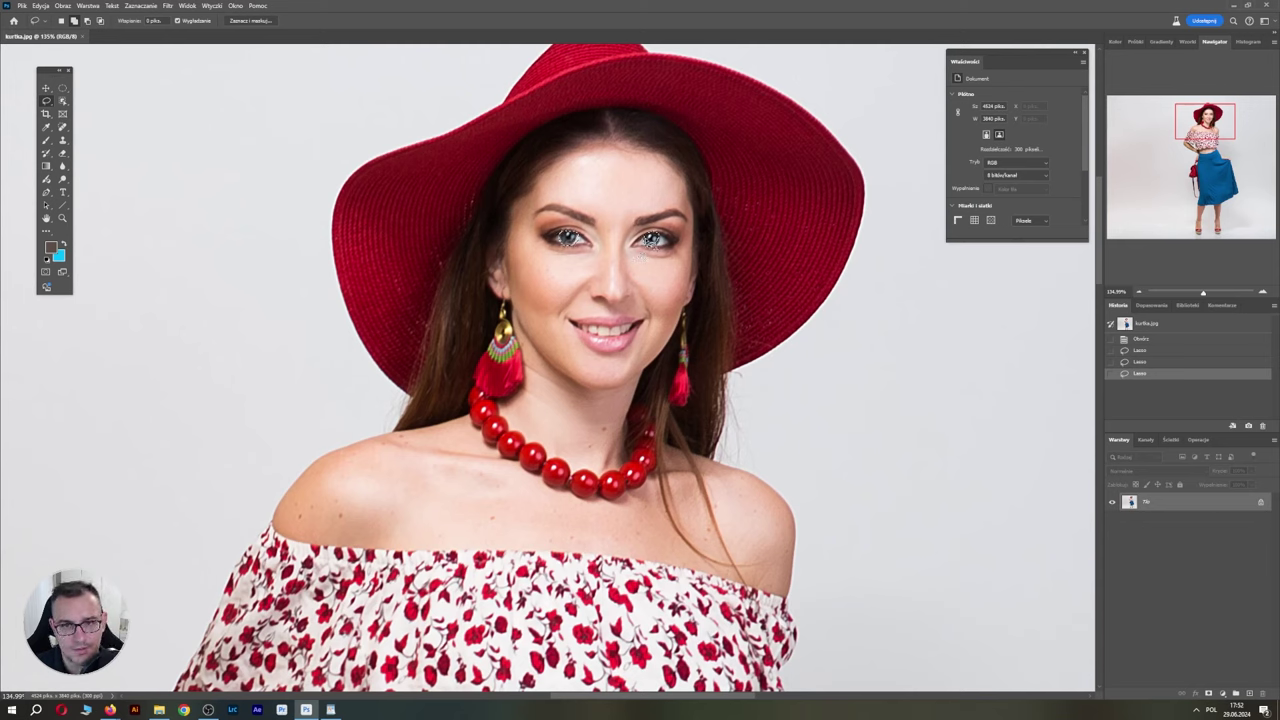
# Generative Fill the eye selection with 'zielone oczy' and keep the second variation.
pyautogui.rightClick(651, 239)
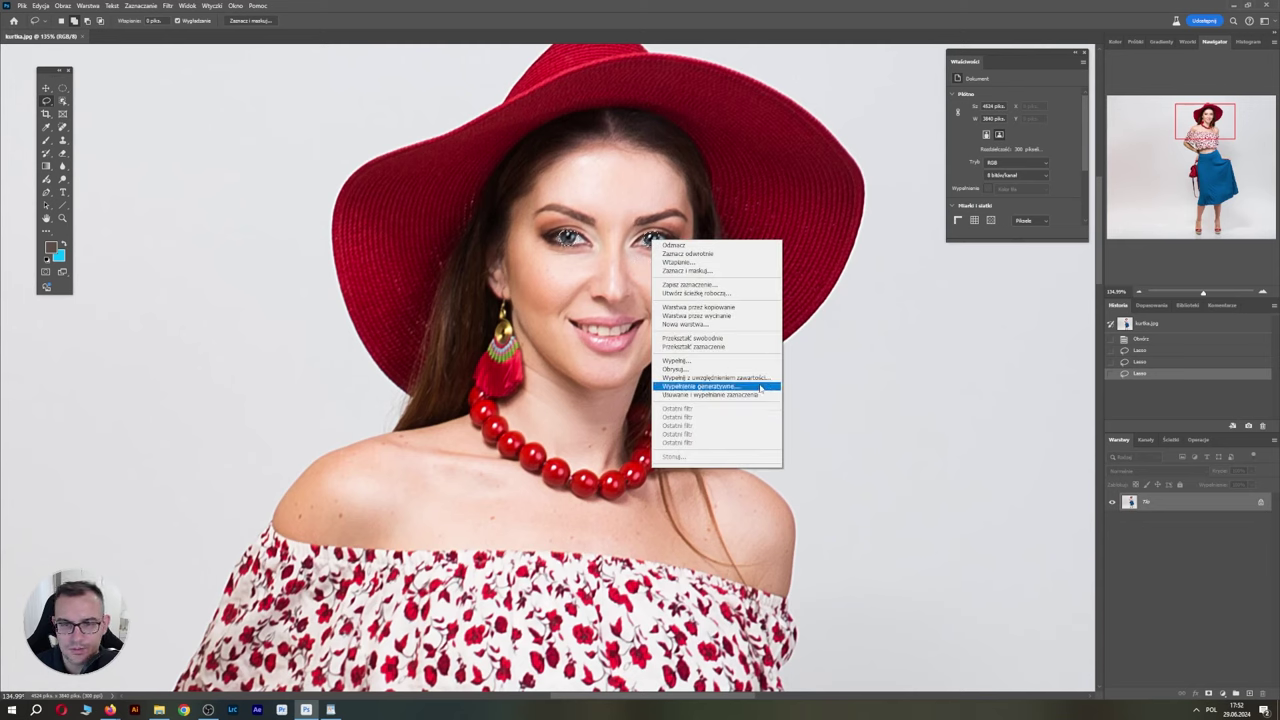
pyautogui.click(761, 388)
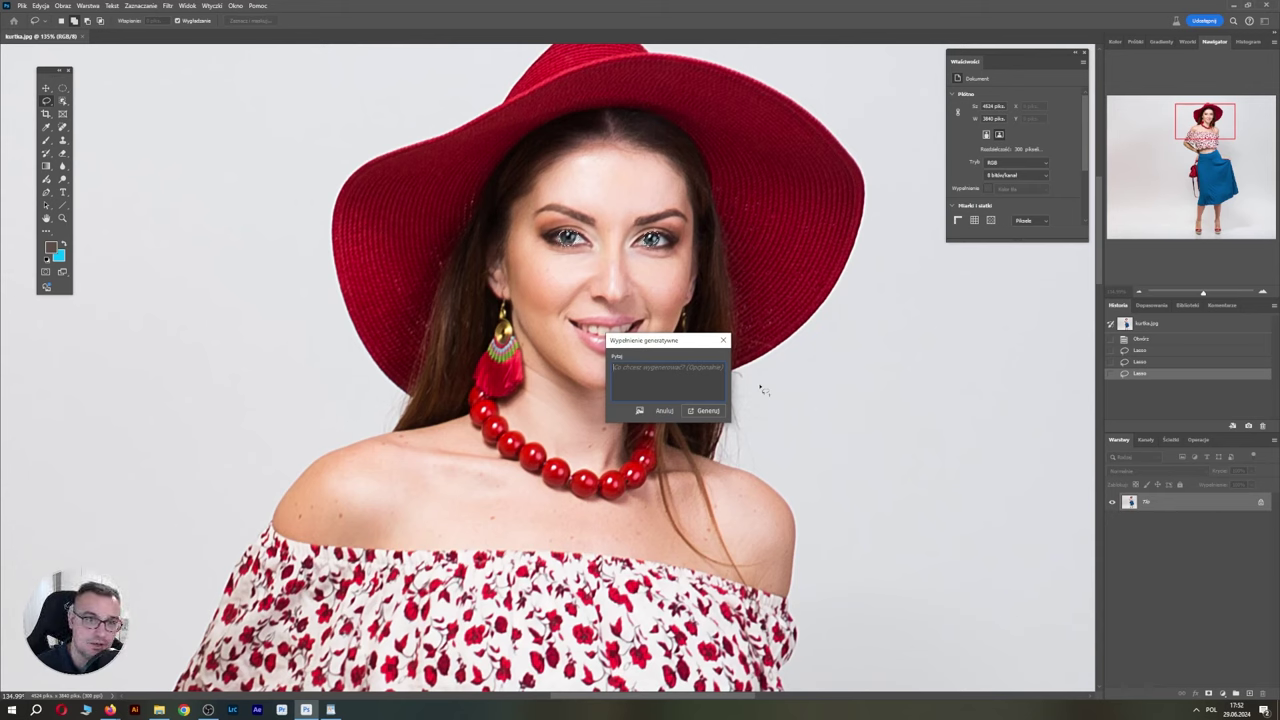
pyautogui.write('zielone')
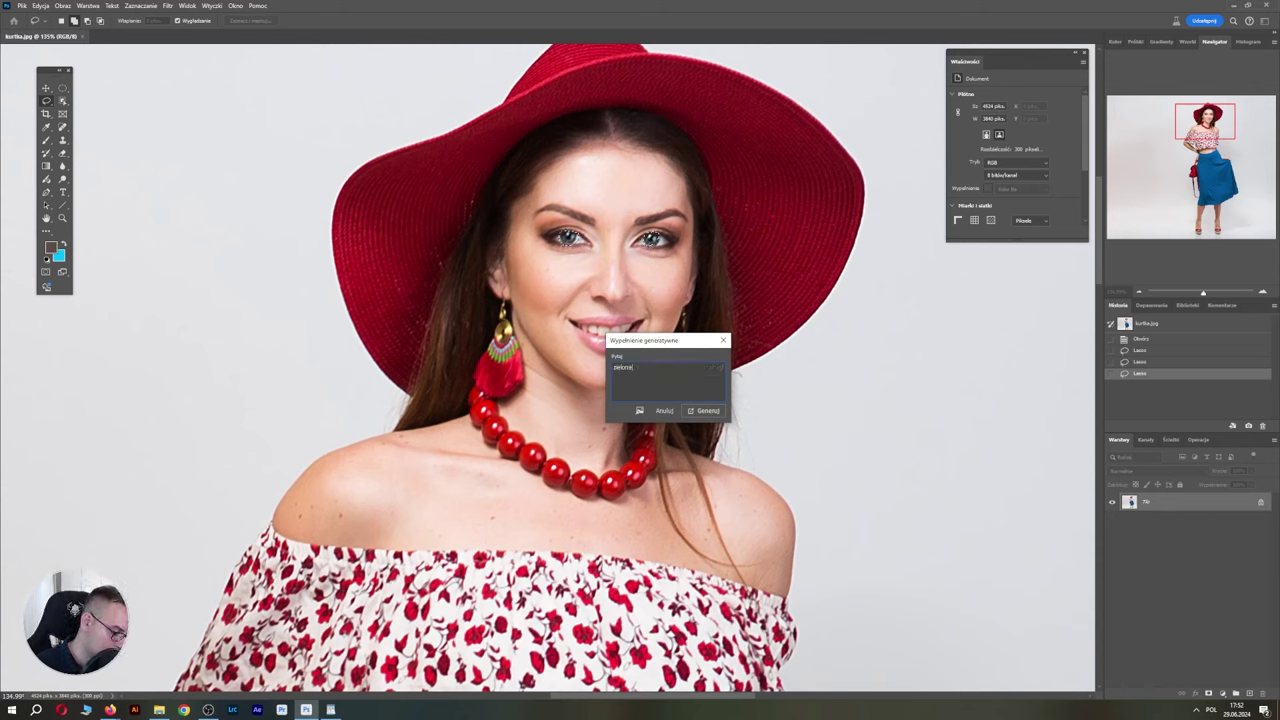
pyautogui.write(' oczy')
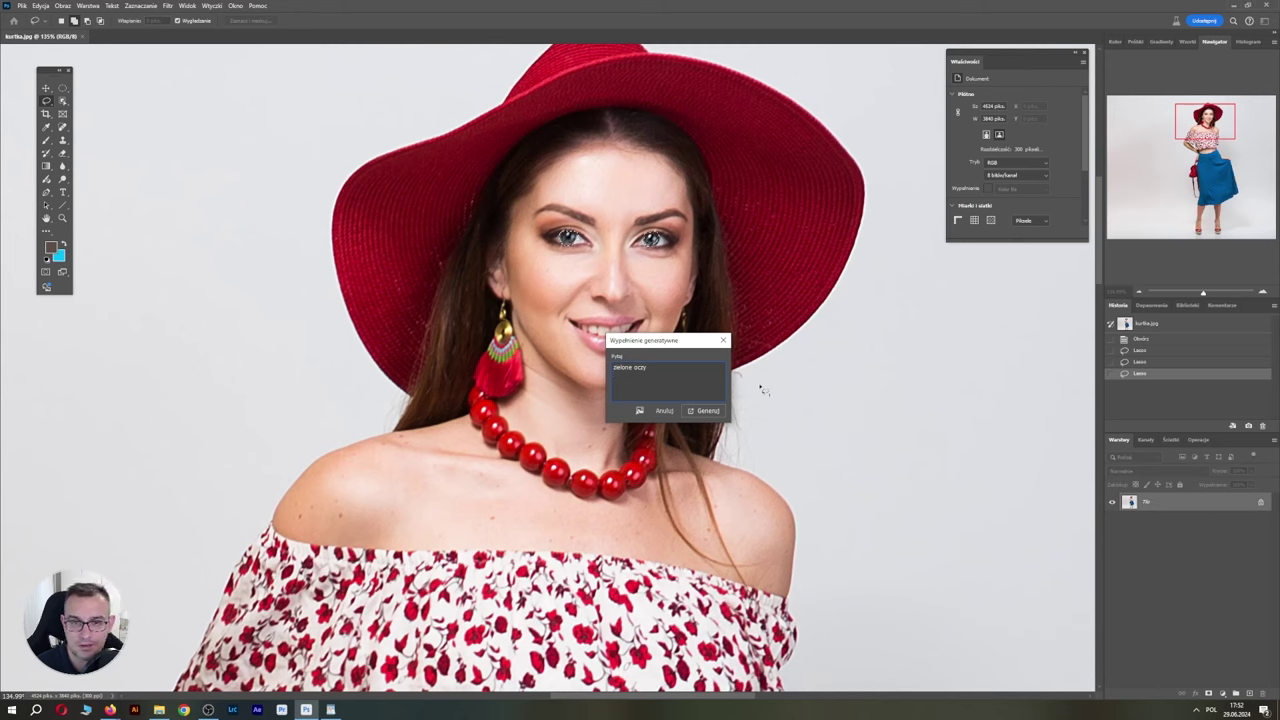
pyautogui.click(704, 410)
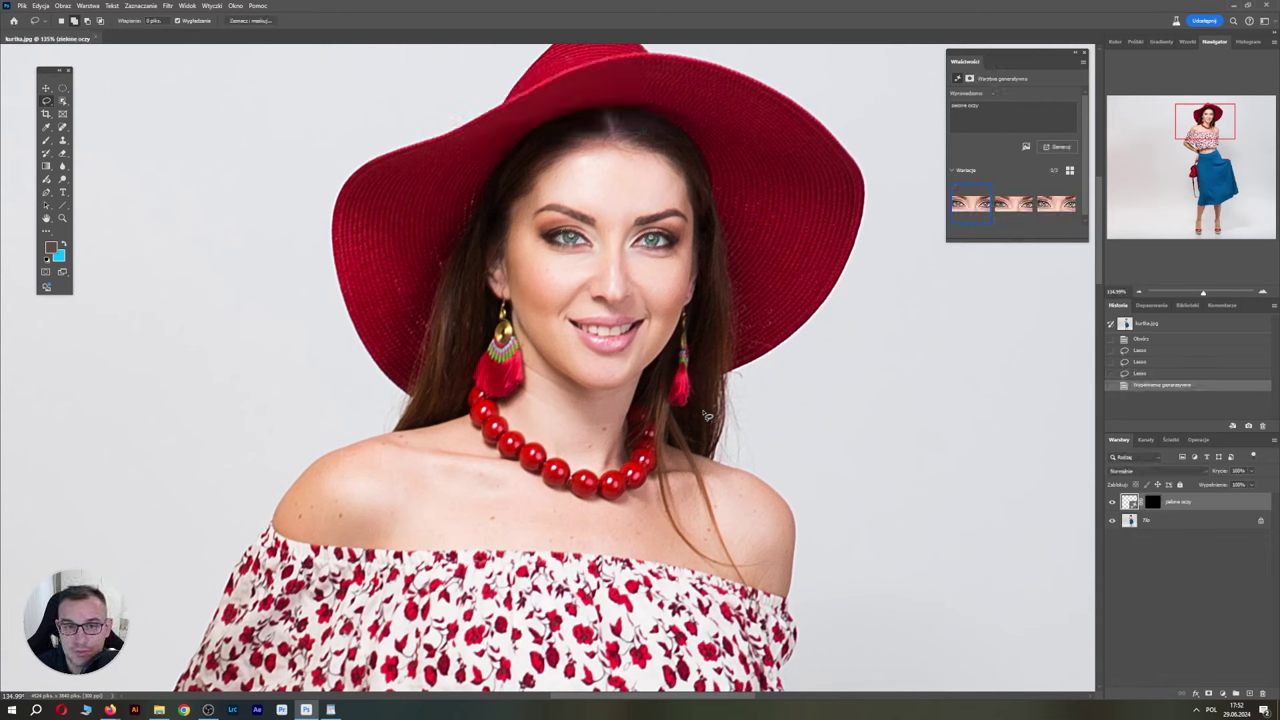
pyautogui.click(1013, 203)
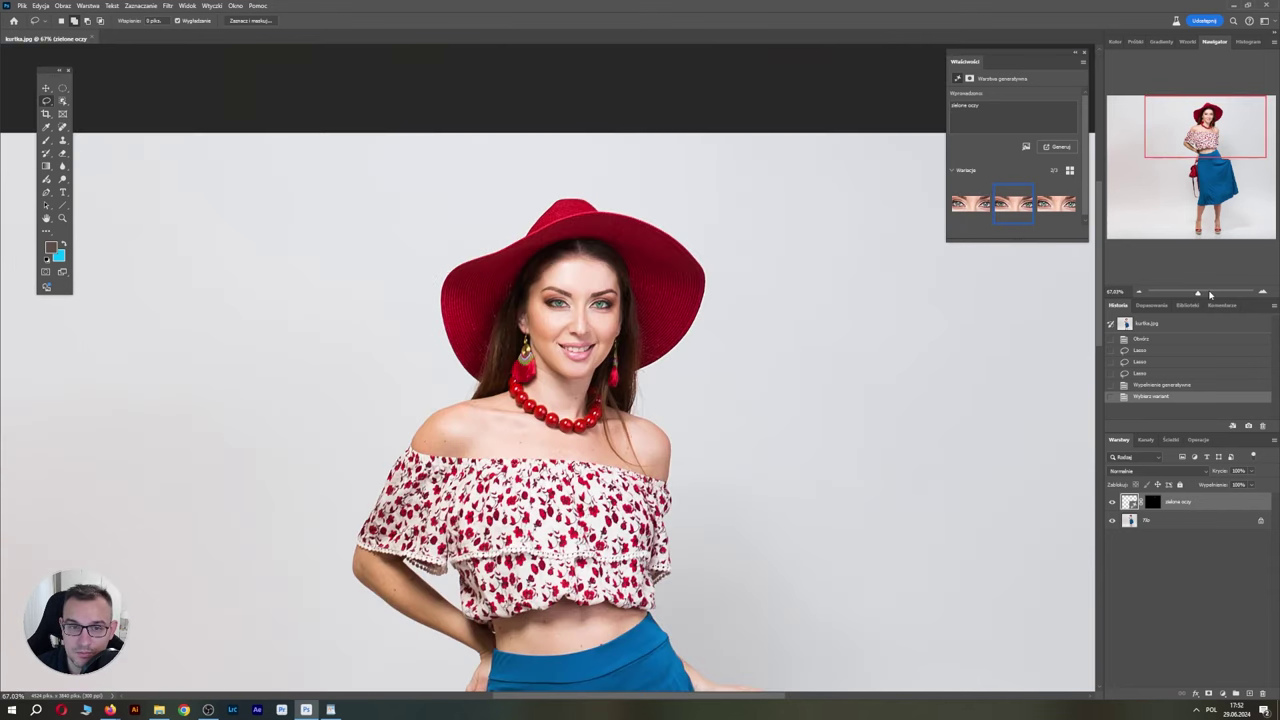
# Toggle the 'zielone oczy' layer to compare, then undo the generated fill.
pyautogui.moveTo(1181, 291); pyautogui.dragTo(1210, 291)
pyautogui.click(1113, 503)
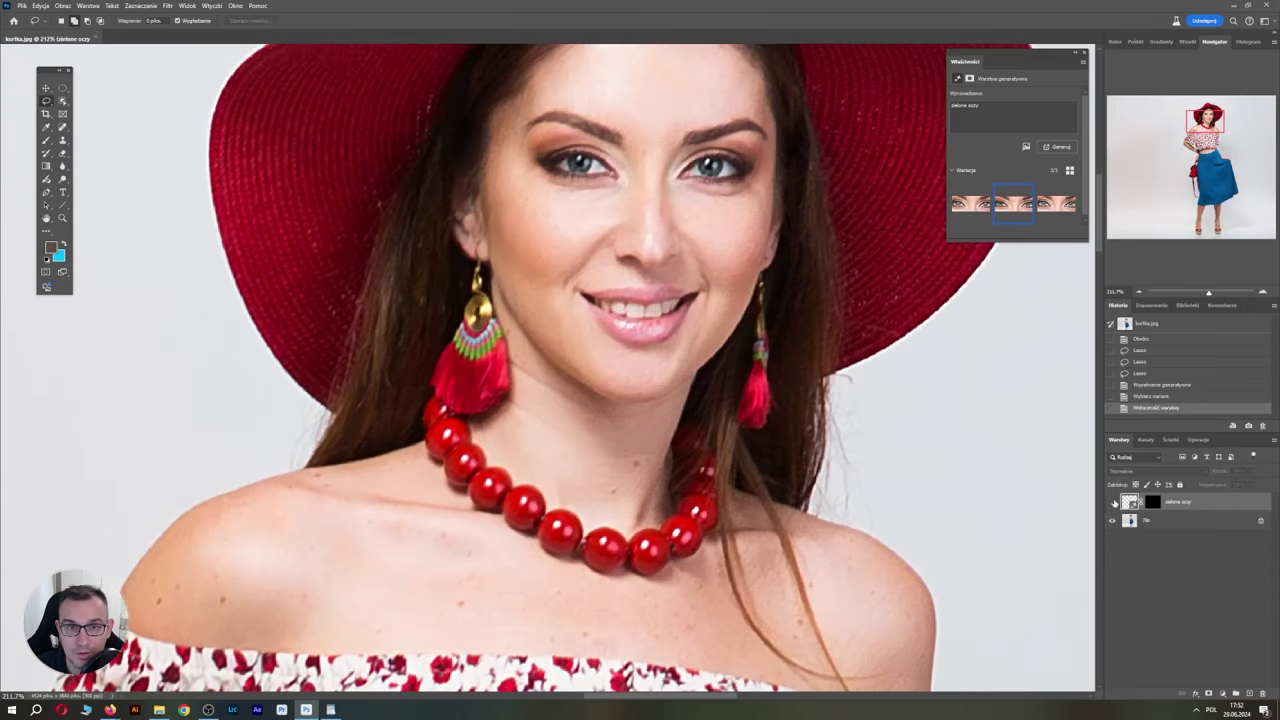
pyautogui.click(1113, 503)
pyautogui.click(1113, 503)
pyautogui.hotkey('ctrl', 'z')
pyautogui.hotkey('ctrl', 'z')
pyautogui.hotkey('ctrl', 'z')
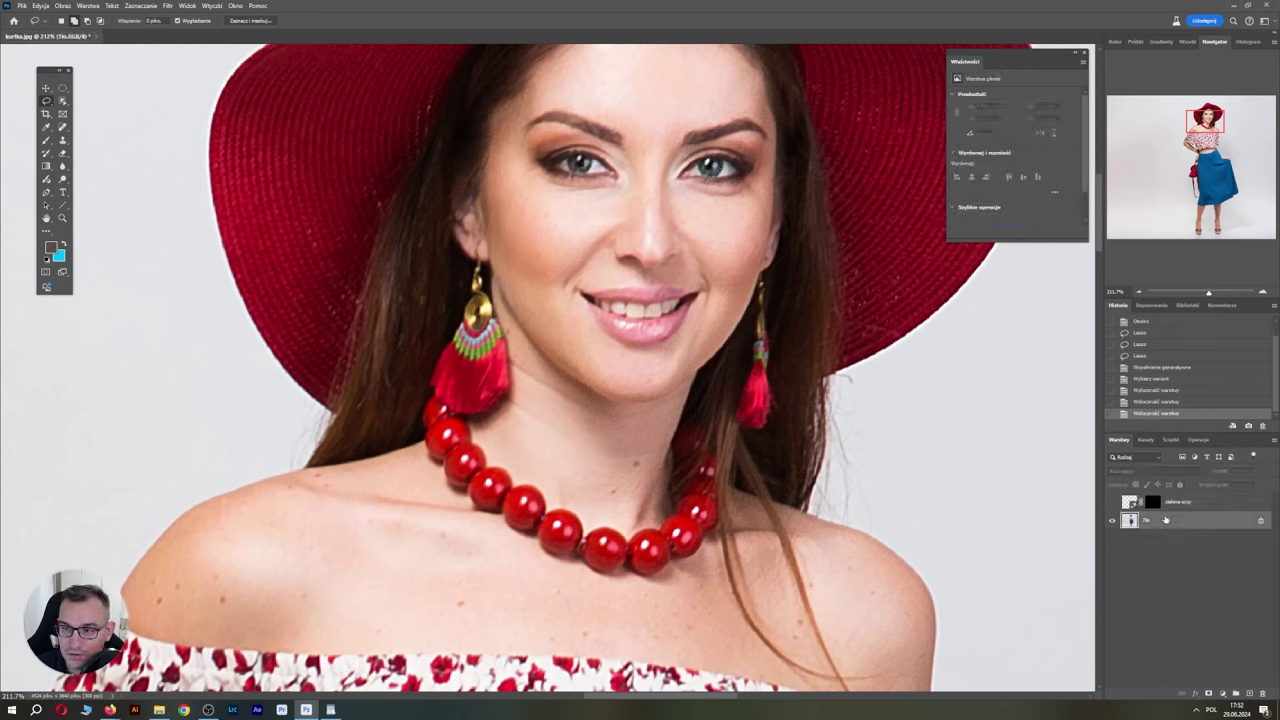
pyautogui.hotkey('ctrl', 'z')
pyautogui.hotkey('ctrl', 'z')
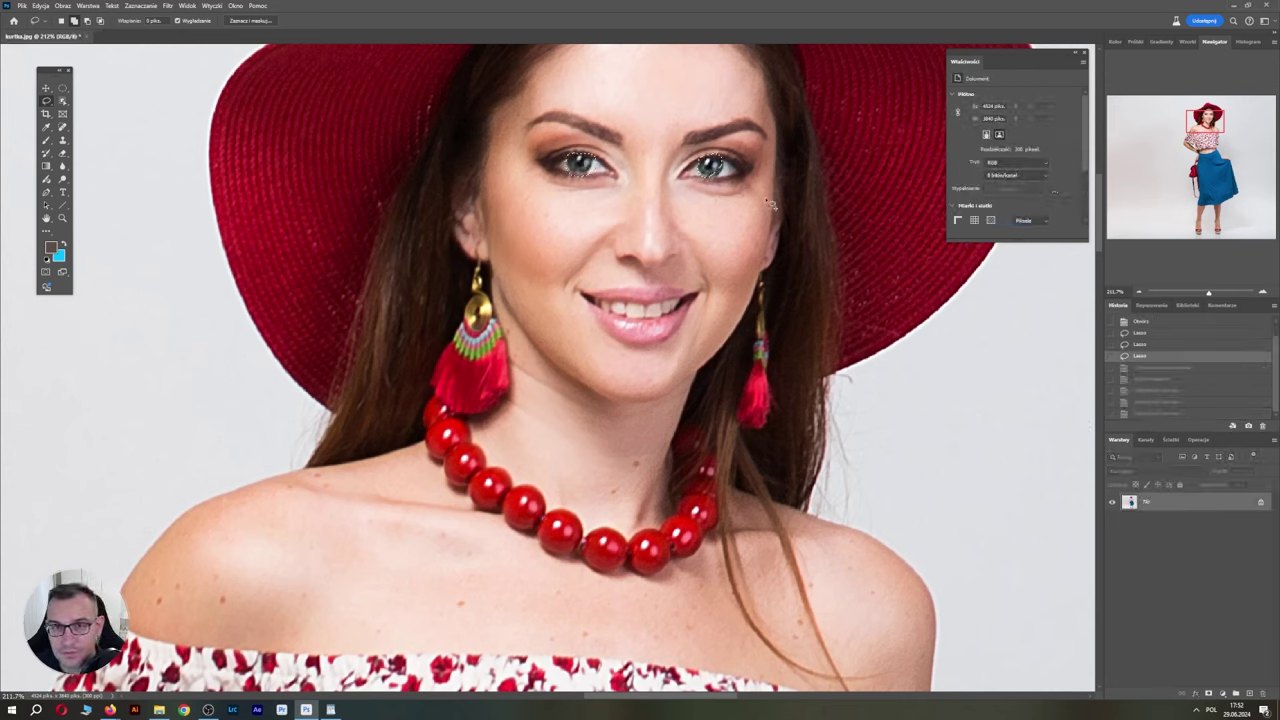
# Deselect, then lasso-select the left and right eyes.
pyautogui.hotkey('ctrl', 'd')
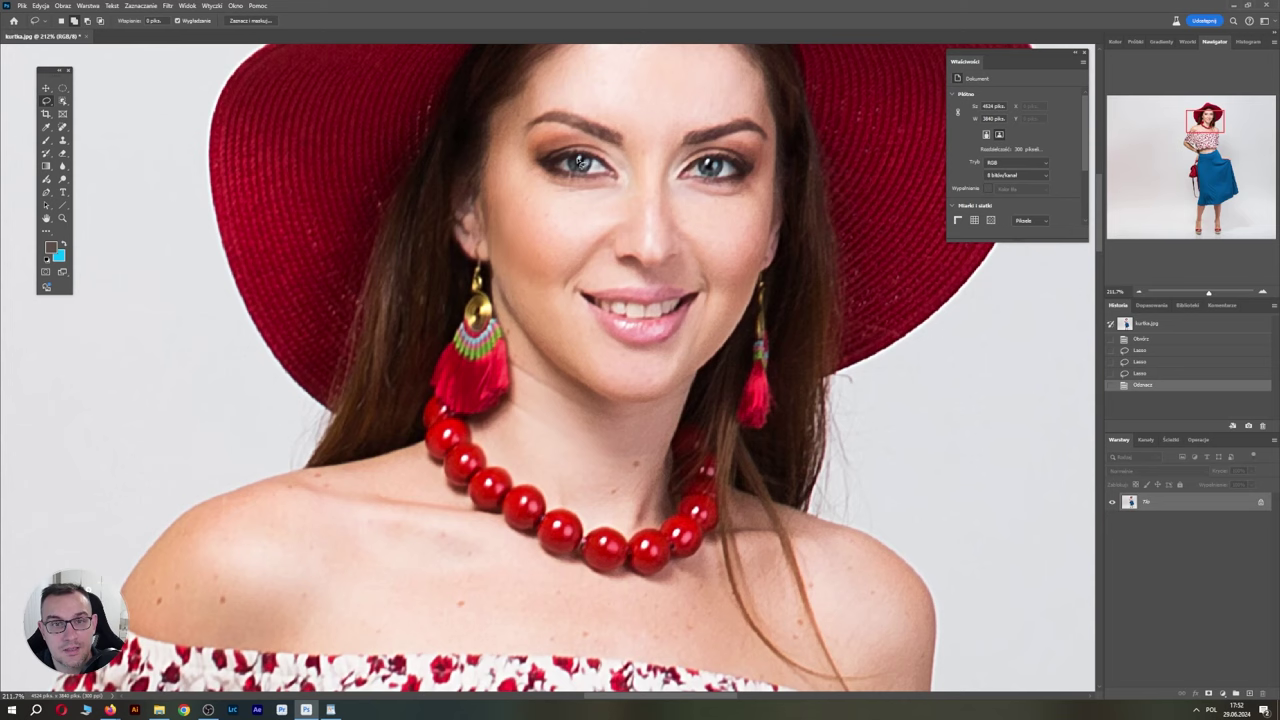
pyautogui.moveTo(597, 162); pyautogui.dragTo(576, 158)
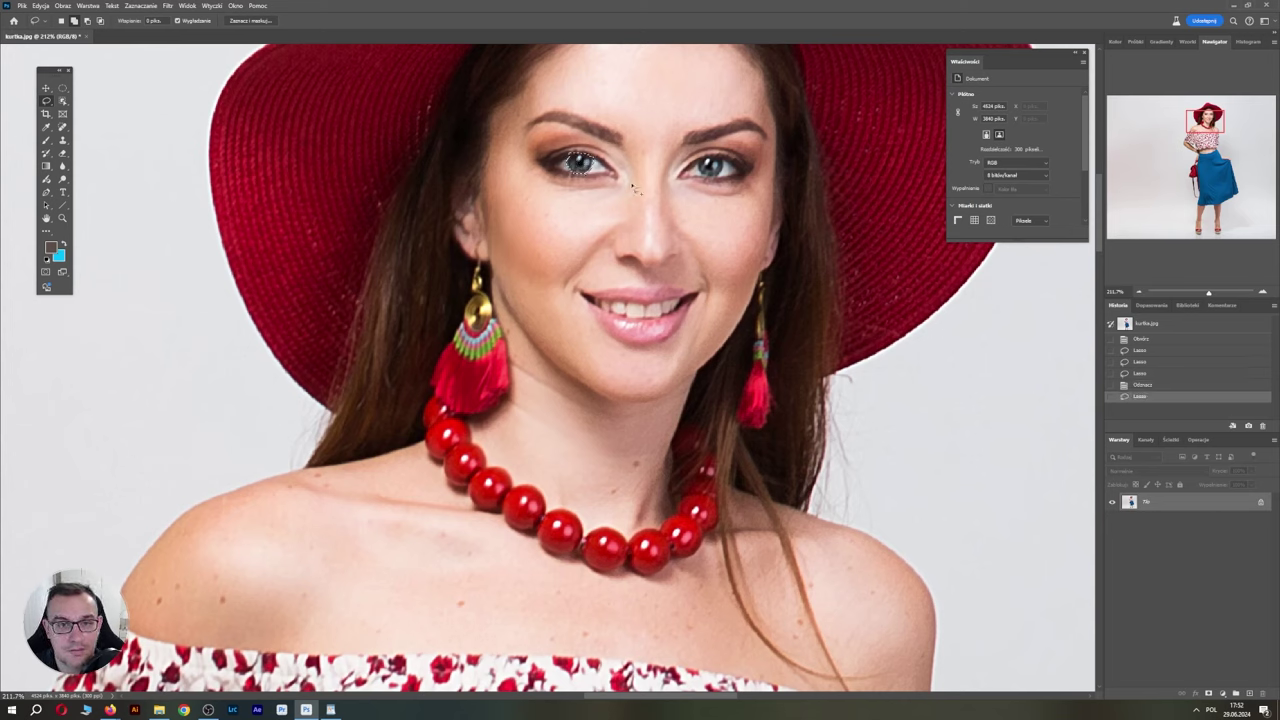
pyautogui.moveTo(712, 162); pyautogui.dragTo(710, 160)
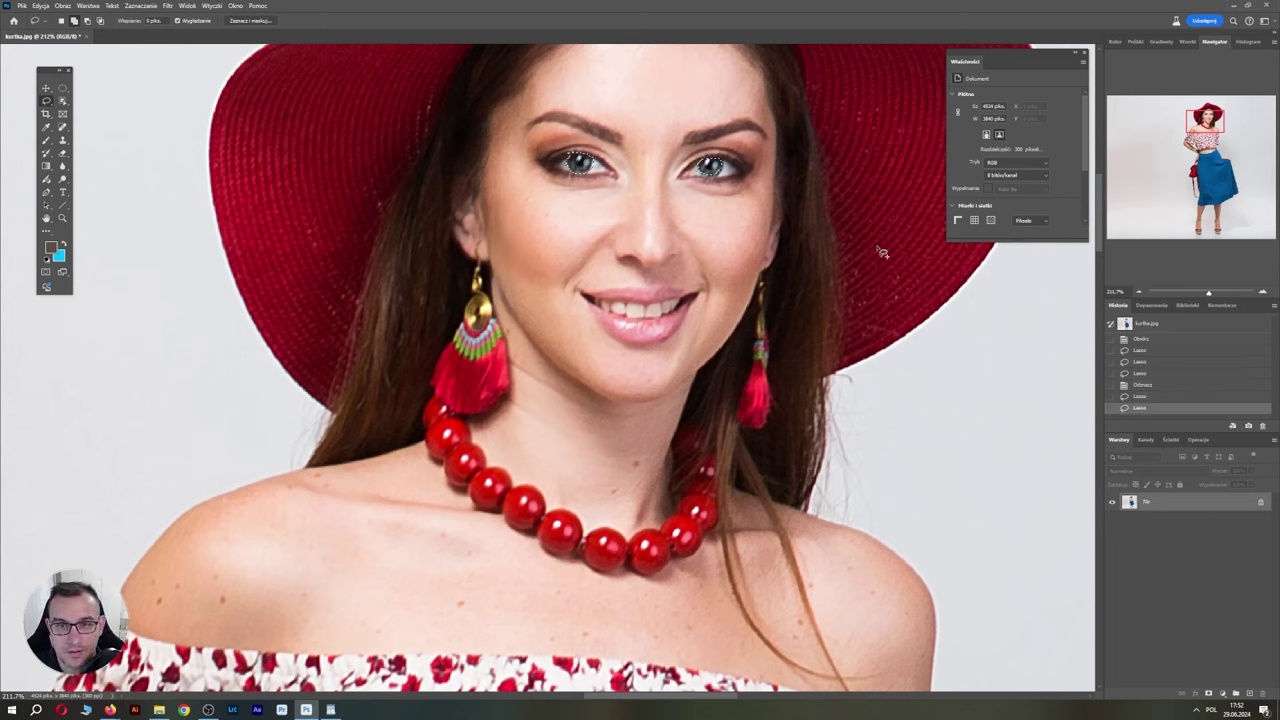
# Add a Hue/Saturation adjustment layer with the hue shifted toward green.
pyautogui.click(1222, 693)
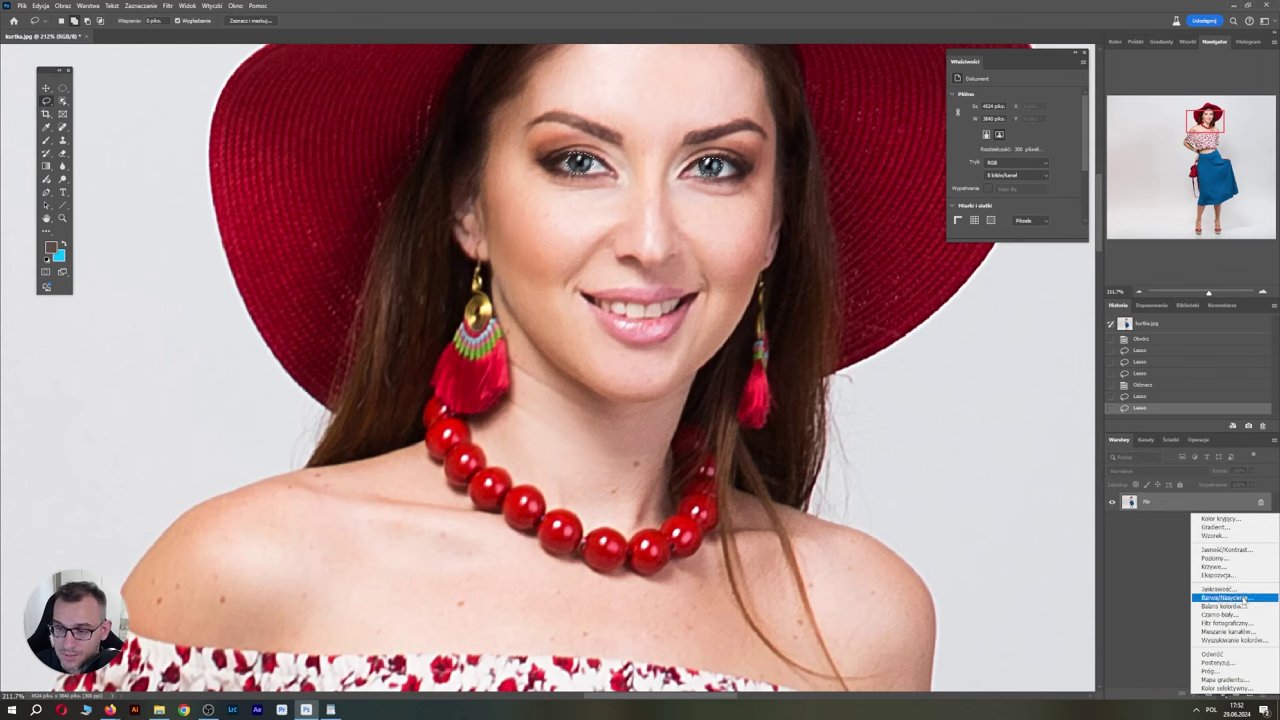
pyautogui.click(1240, 597)
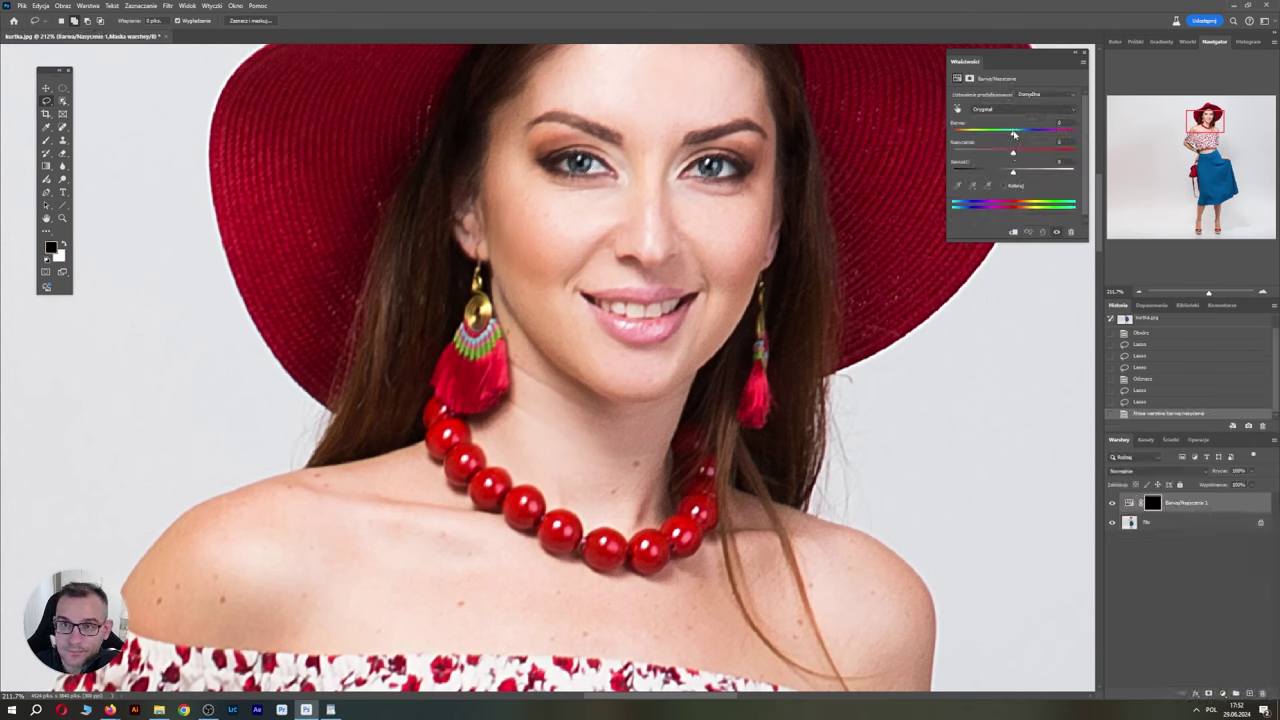
pyautogui.moveTo(1013, 131)
pyautogui.mouseDown()
pyautogui.moveTo(957, 132)
pyautogui.moveTo(1045, 153)
pyautogui.mouseUp()
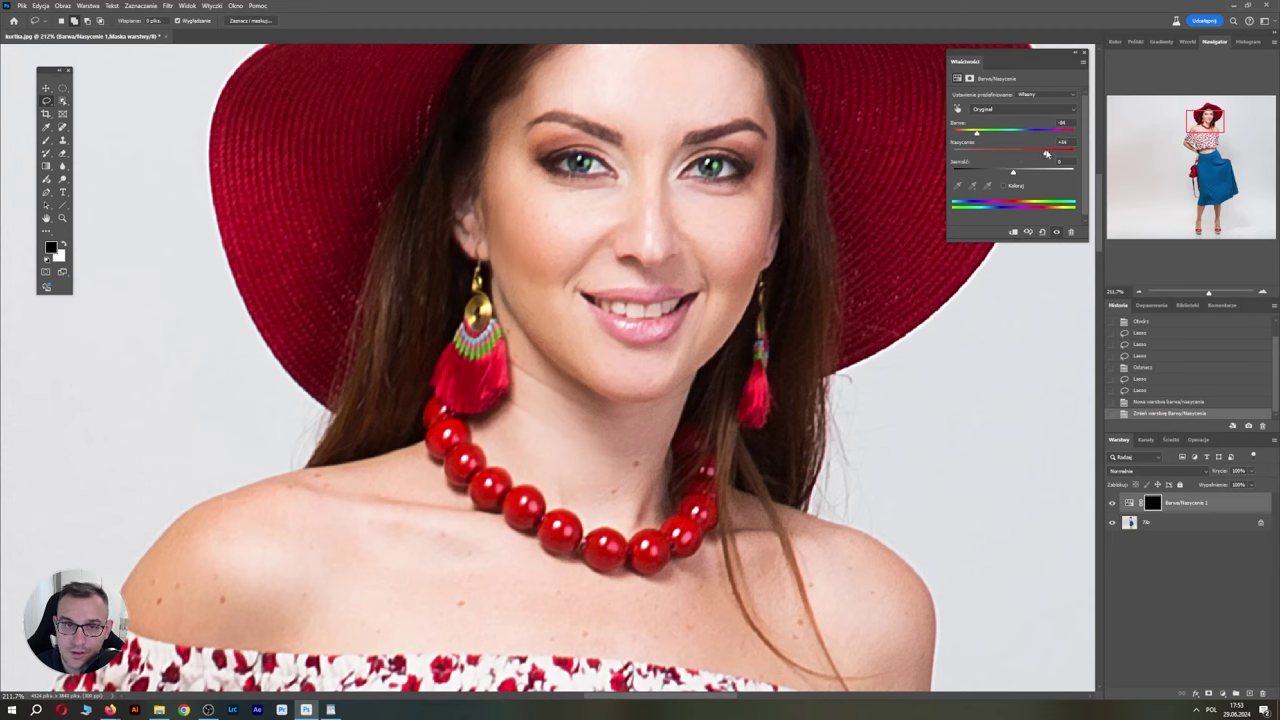
# Brush-paint the adjustment mask over both eyes, then zoom out.
pyautogui.click(1152, 503)
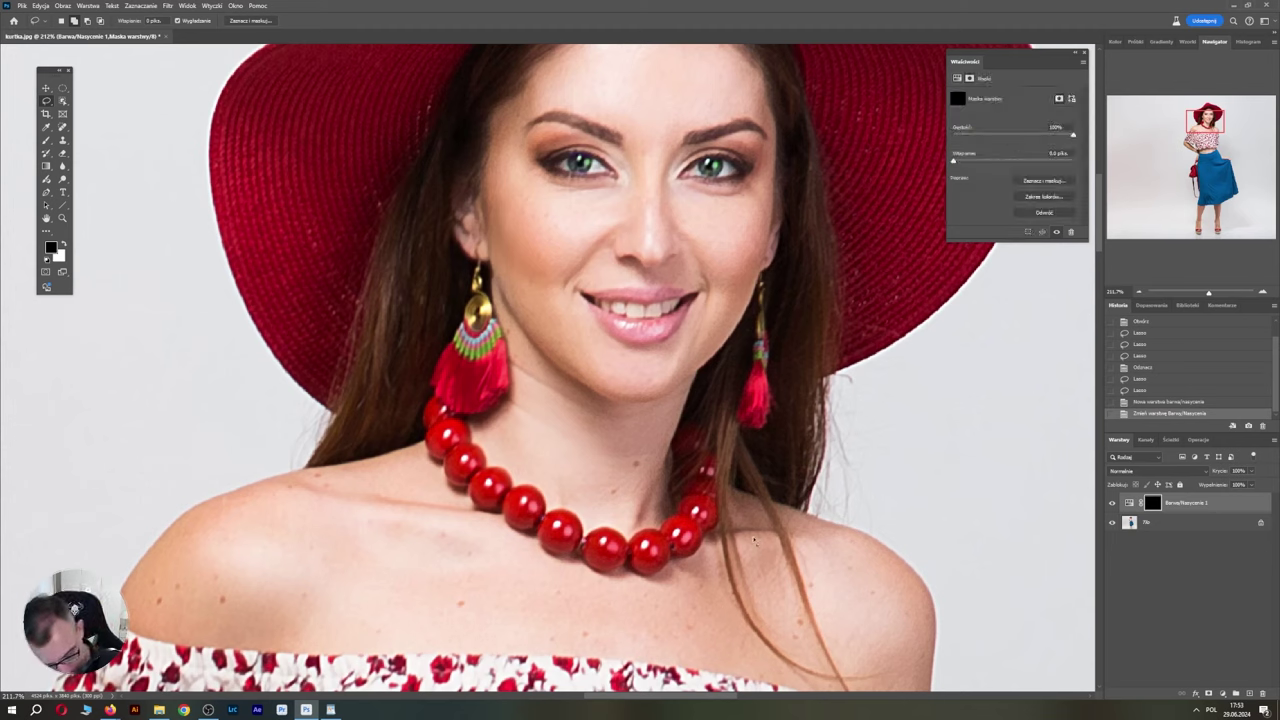
pyautogui.press('b')
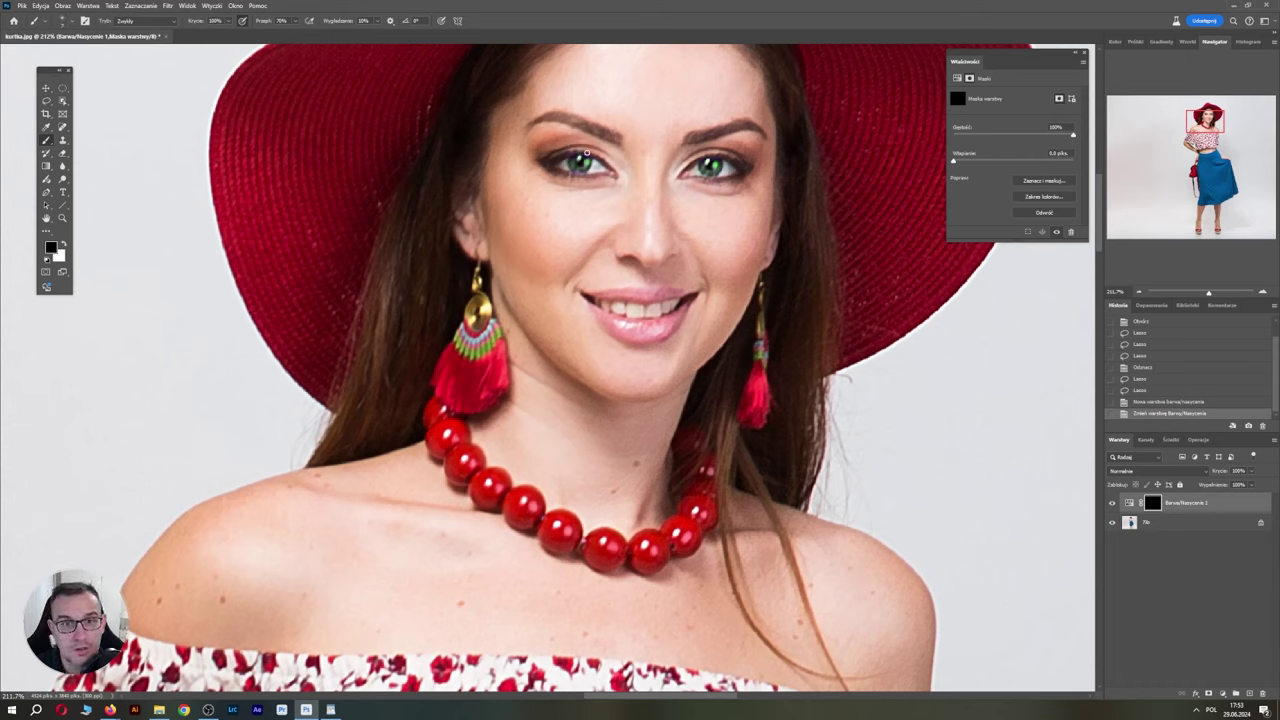
pyautogui.moveTo(587, 152); pyautogui.dragTo(565, 151)
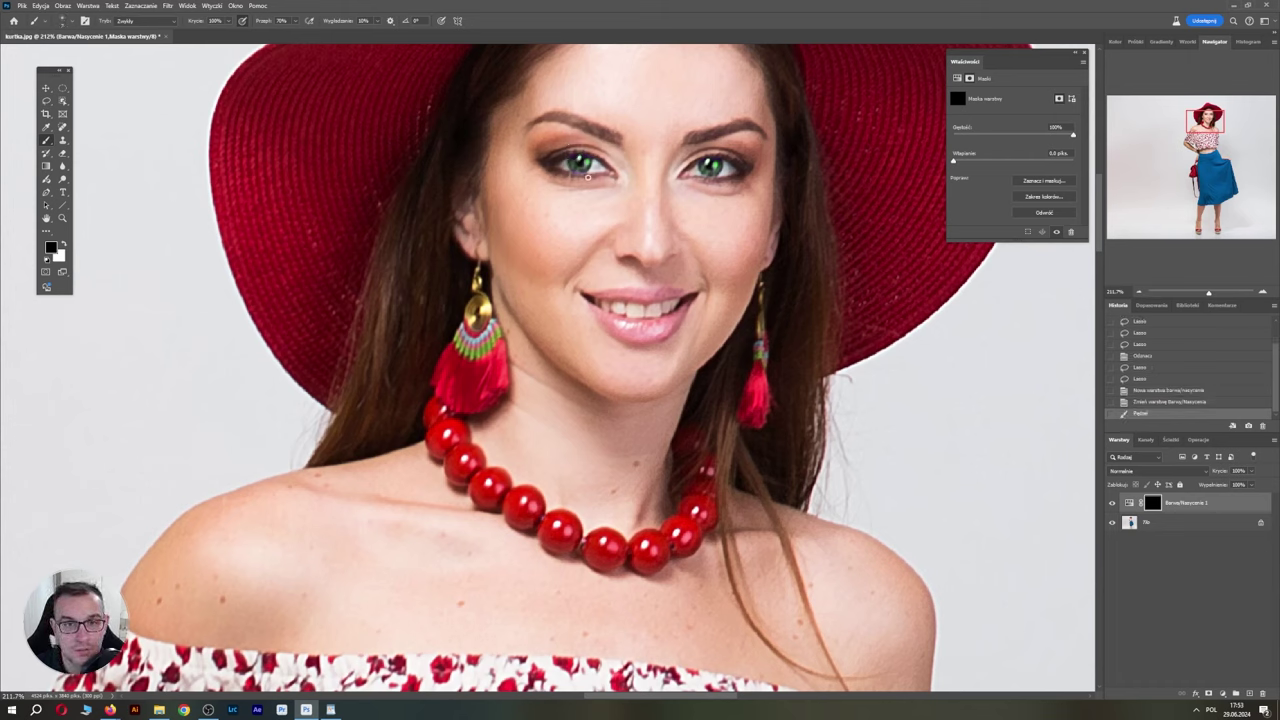
pyautogui.click(587, 176)
pyautogui.click(700, 181)
pyautogui.click(705, 178)
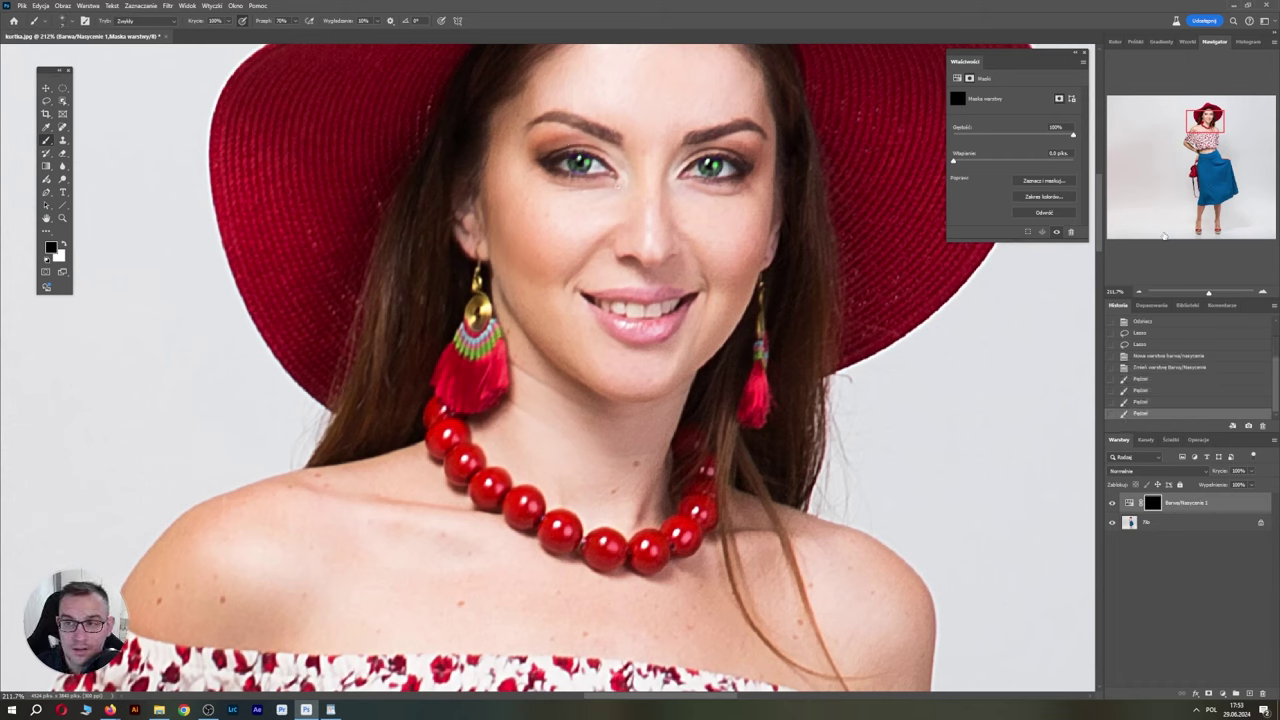
pyautogui.click(1200, 294)
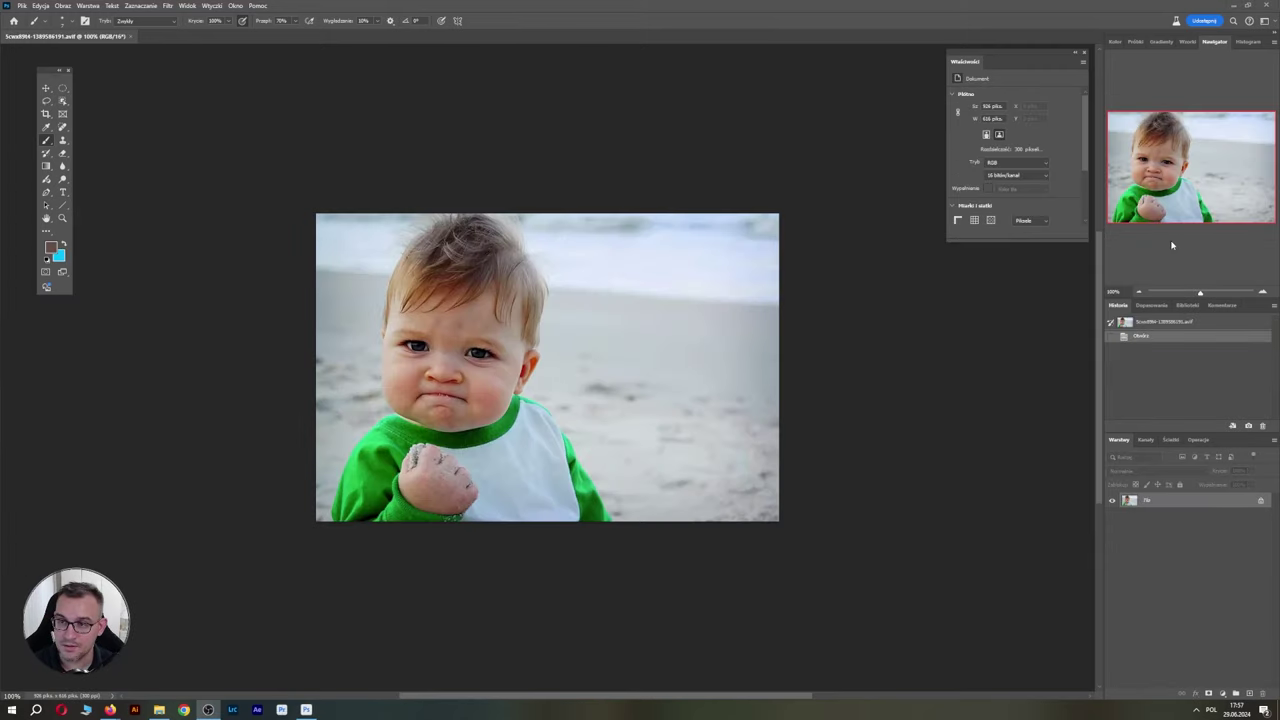
# Crop outward to extend the canvas left and down to 1758 × 1275 px.
pyautogui.moveTo(1200, 292); pyautogui.dragTo(1198, 293)
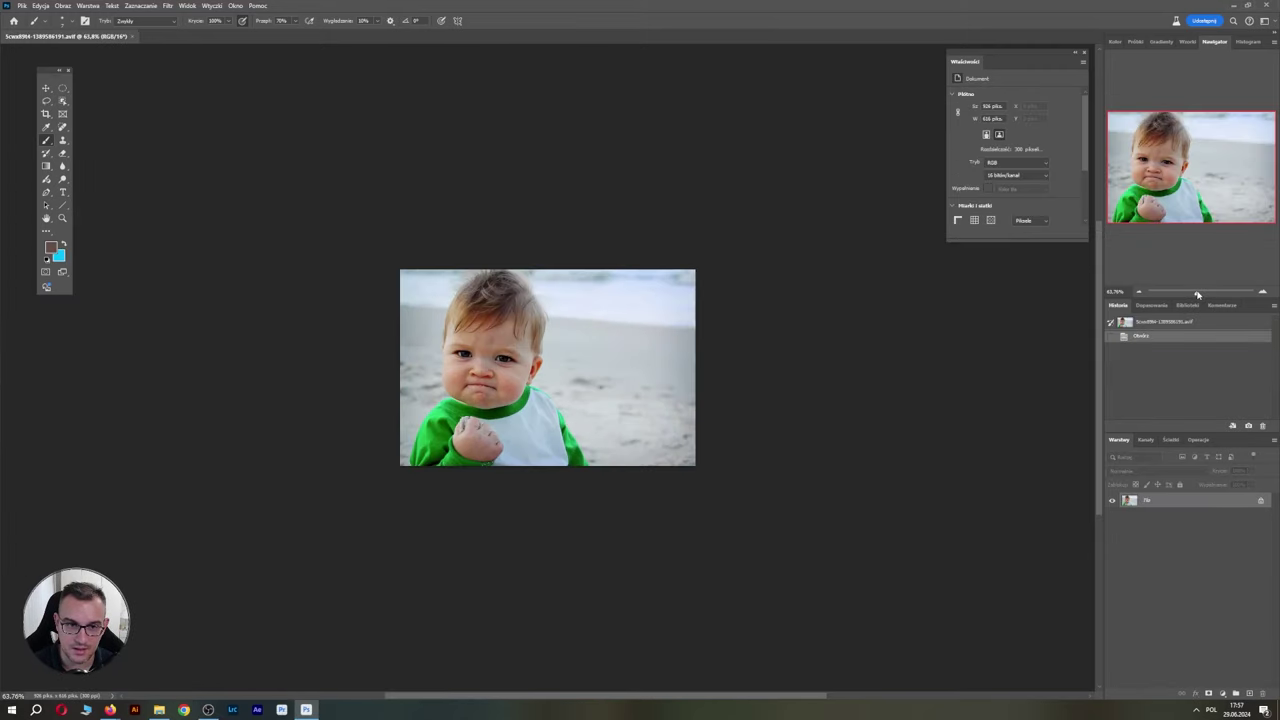
pyautogui.press('c')
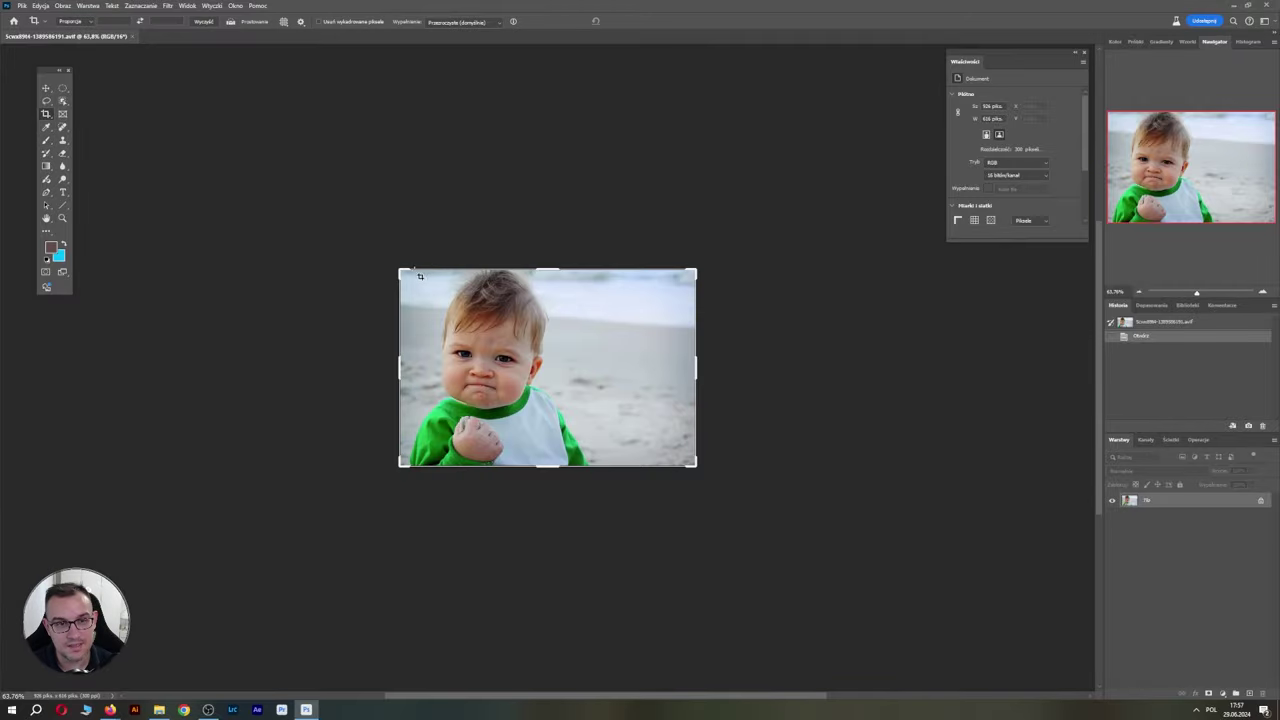
pyautogui.moveTo(399, 465); pyautogui.dragTo(272, 572)
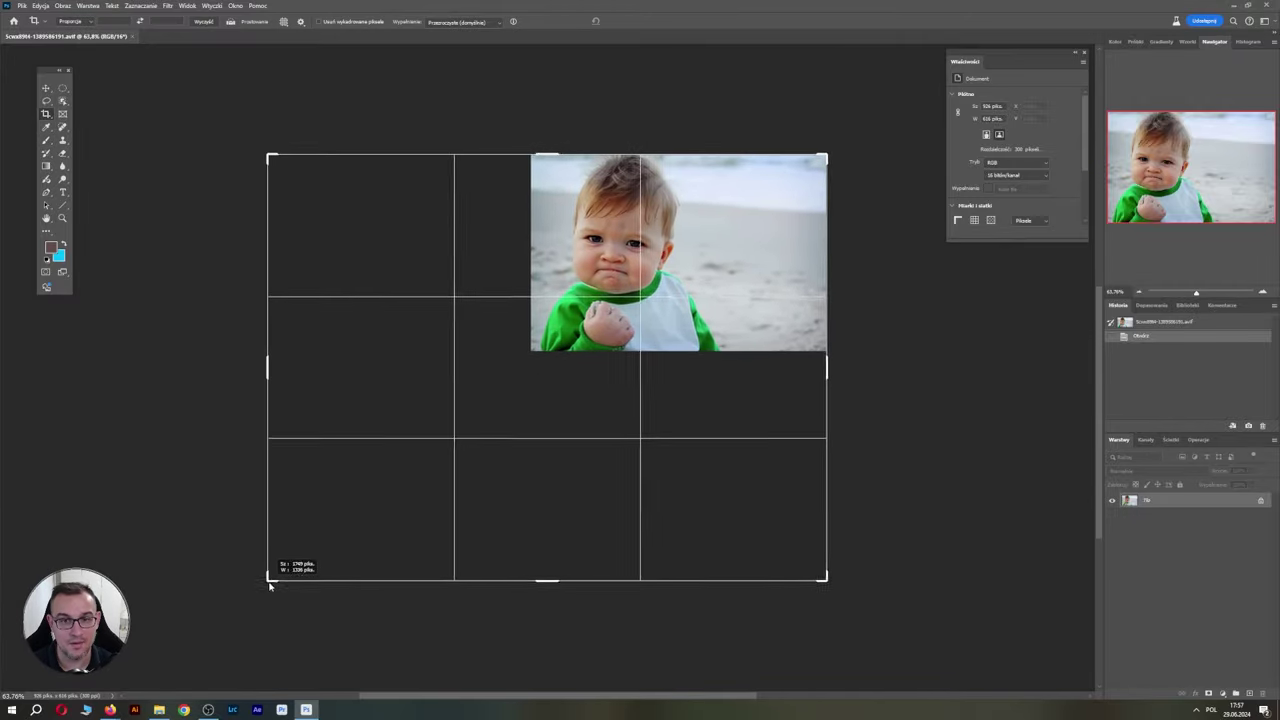
pyautogui.press('Return')
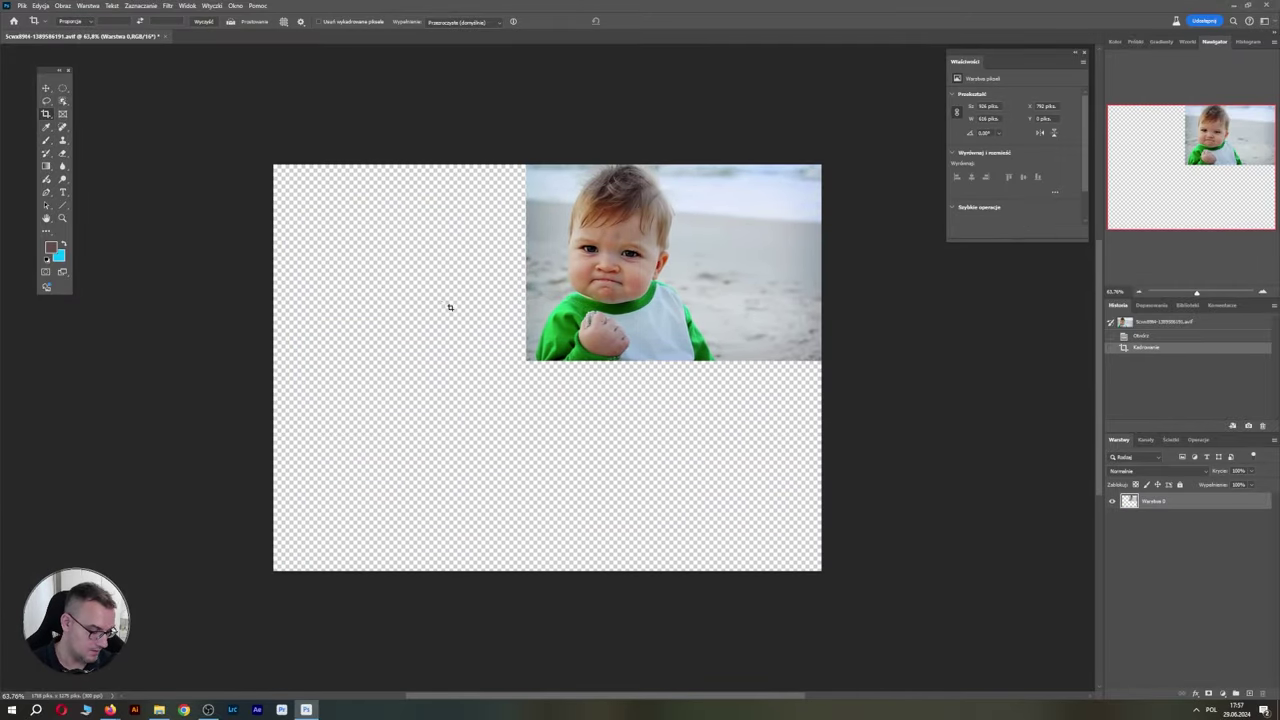
# Replace an oval selection with a Rectangular Marquee selection over the photo.
pyautogui.press('m')
pyautogui.moveTo(525, 153); pyautogui.dragTo(239, 445)
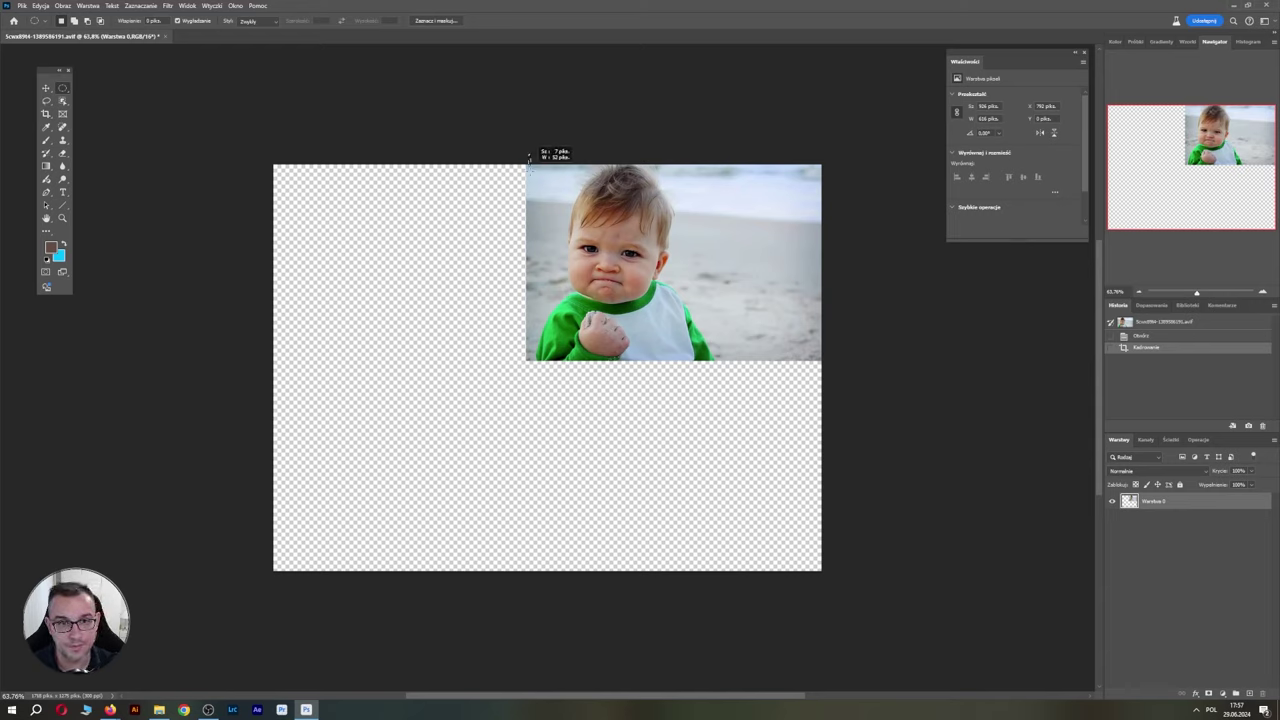
pyautogui.hotkey('ctrl', 'd')
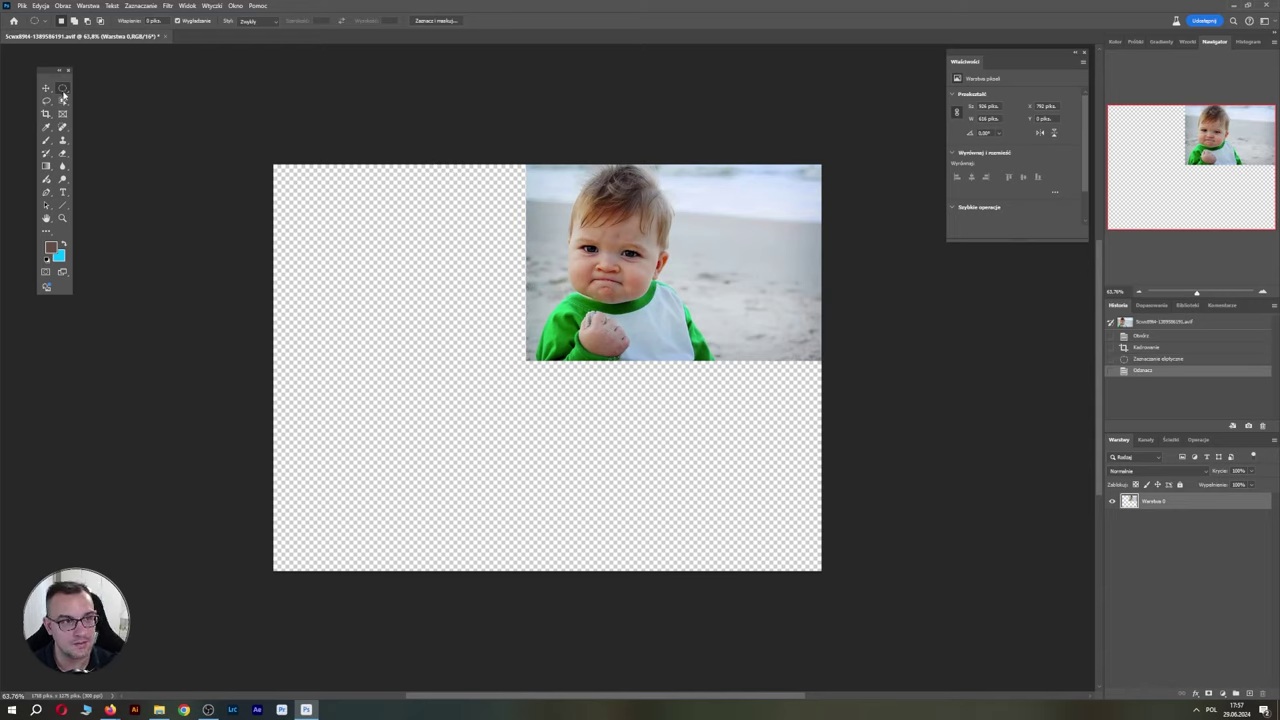
pyautogui.rightClick(63, 90)
pyautogui.click(100, 93)
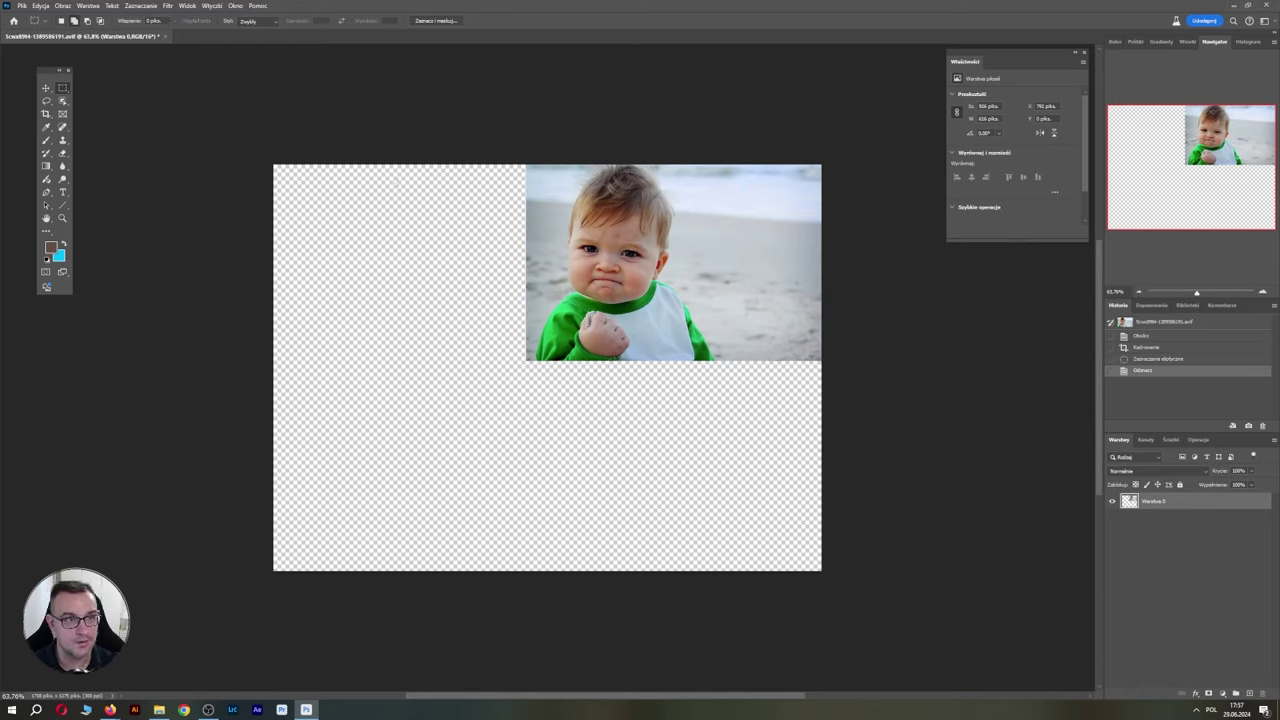
pyautogui.moveTo(526, 164); pyautogui.dragTo(240, 571)
pyautogui.moveTo(527, 356); pyautogui.dragTo(528, 354)
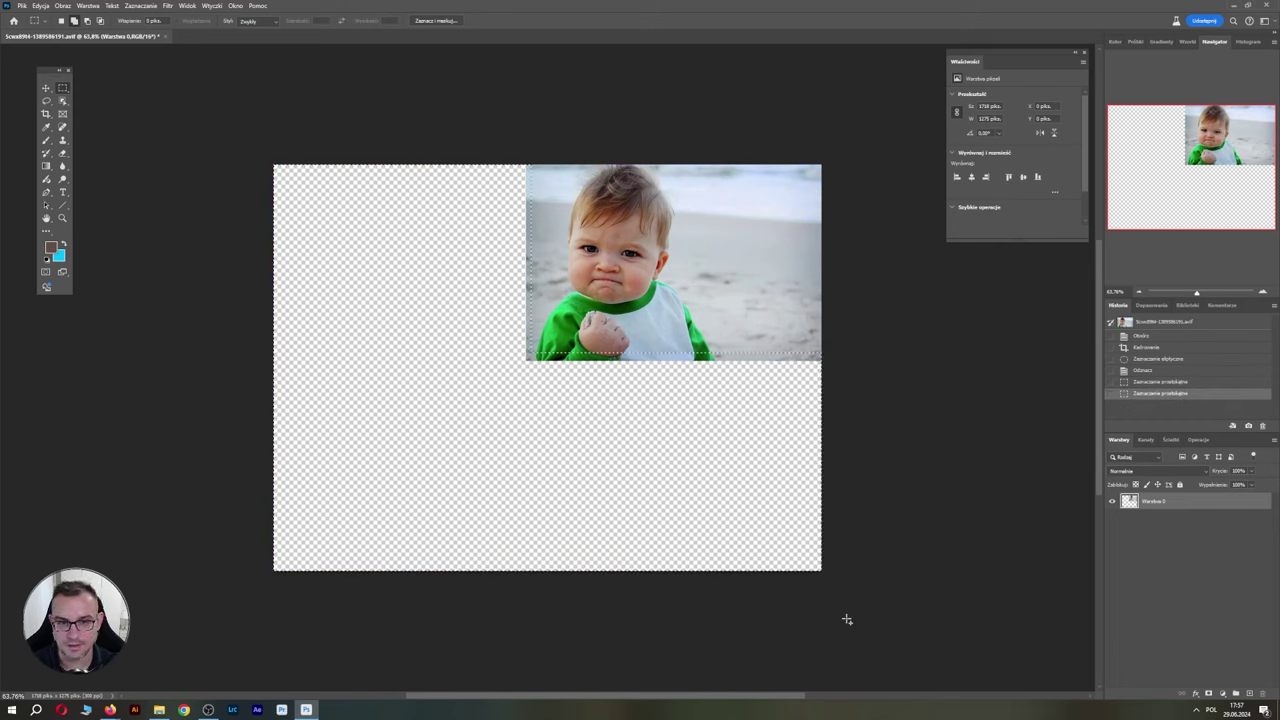
# Run Generative Fill on the selection with an empty prompt and keep the green-trousers variation.
pyautogui.rightClick(709, 488)
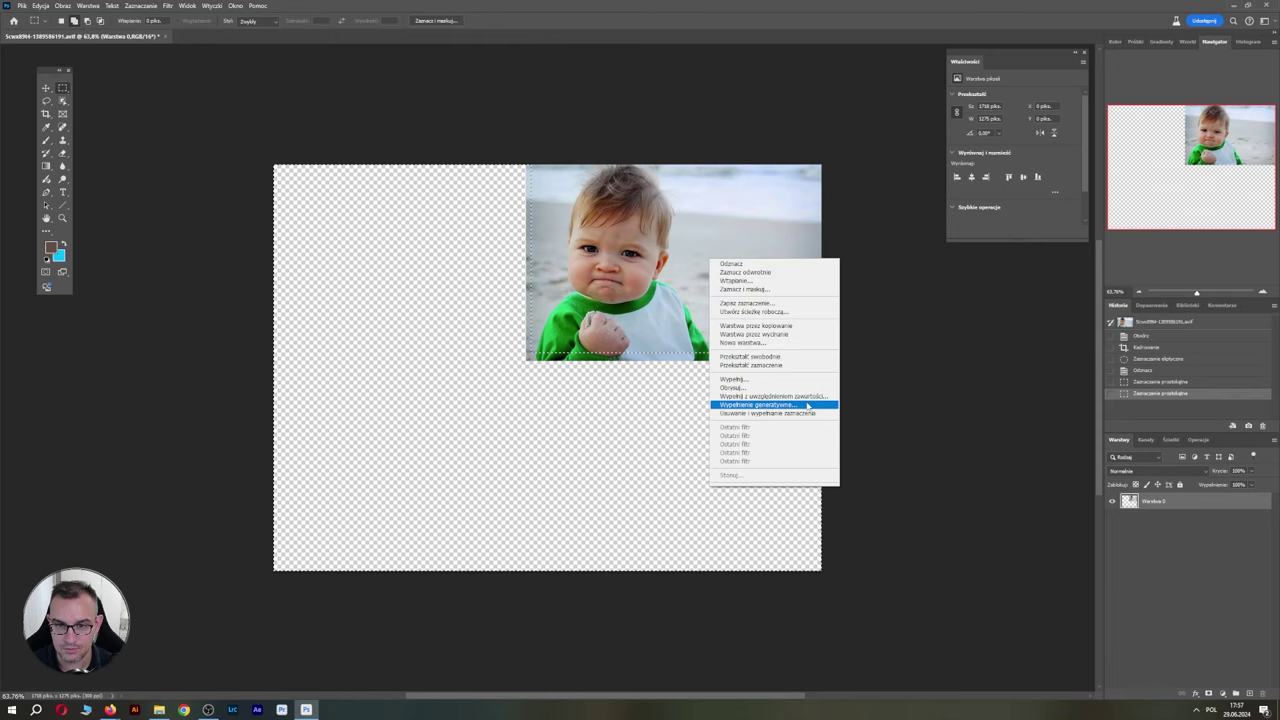
pyautogui.click(770, 404)
pyautogui.click(703, 411)
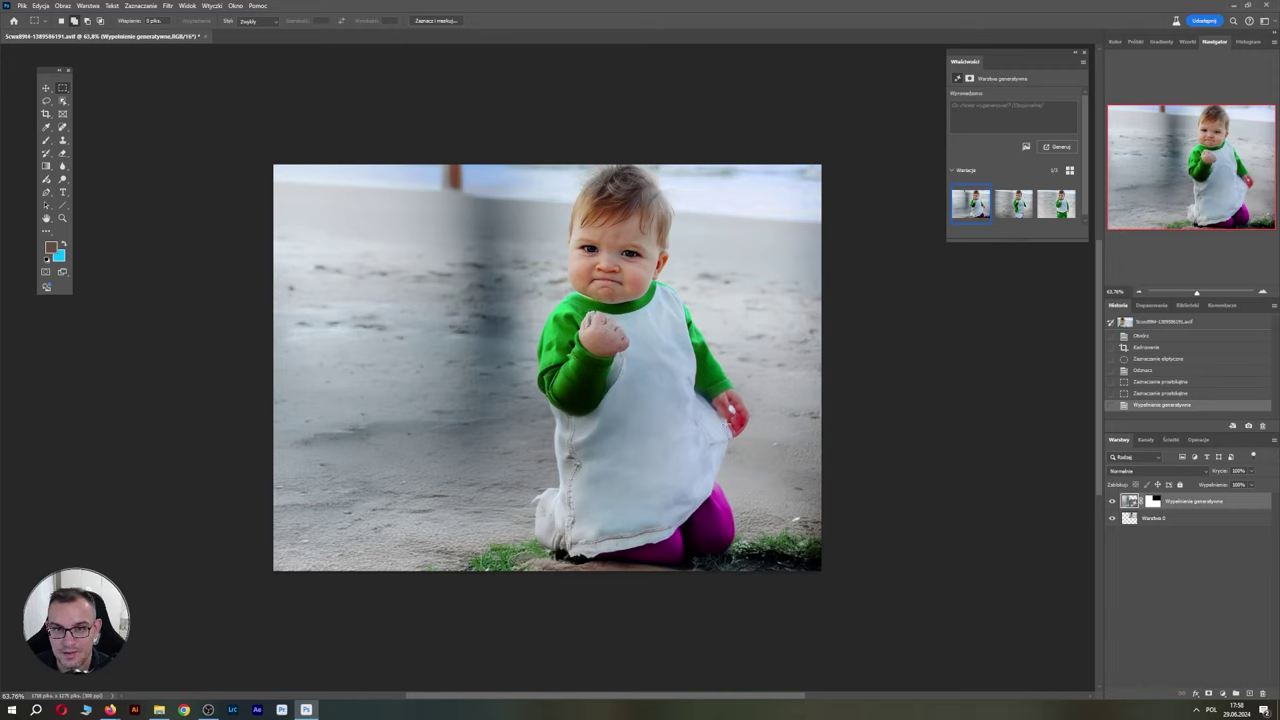
pyautogui.click(1016, 210)
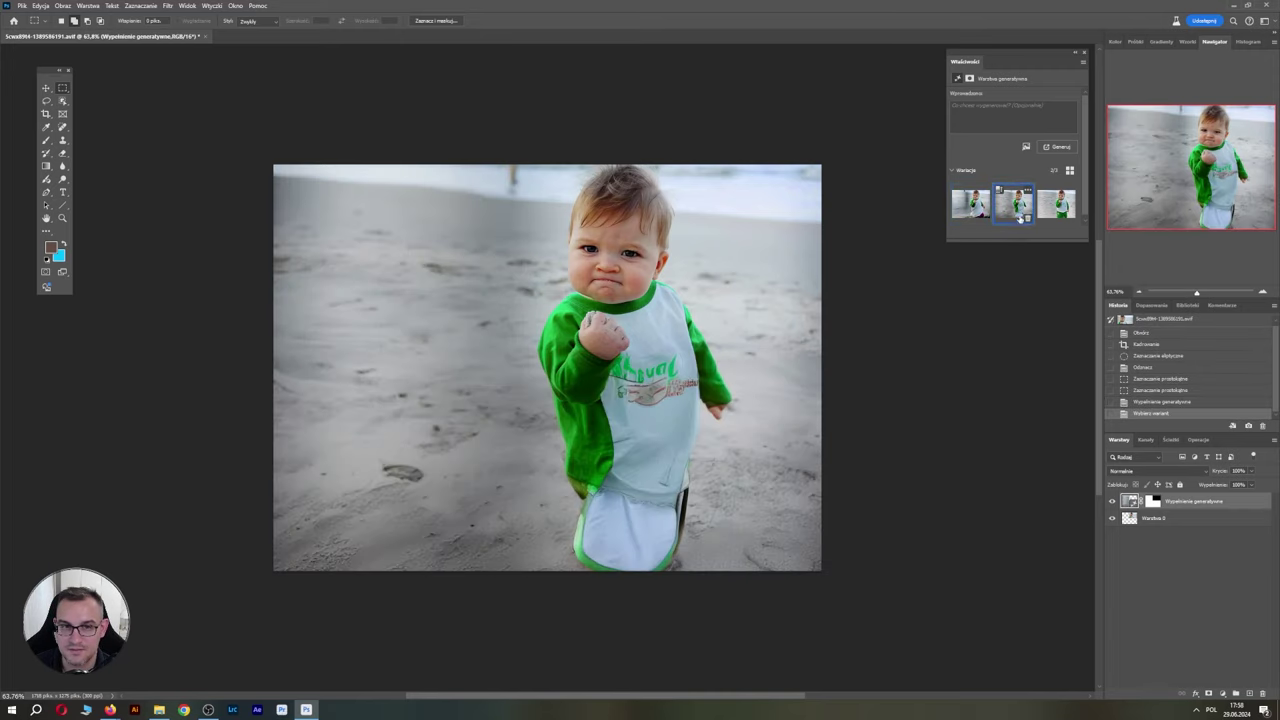
pyautogui.click(1052, 218)
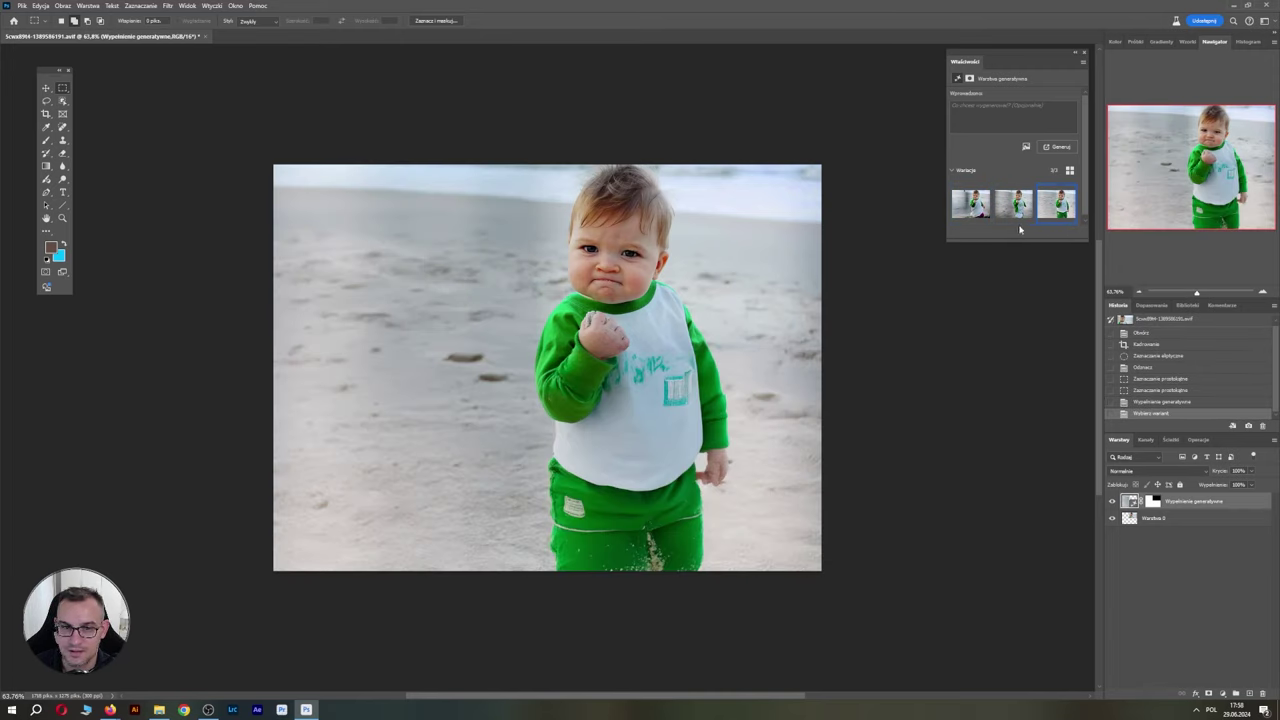